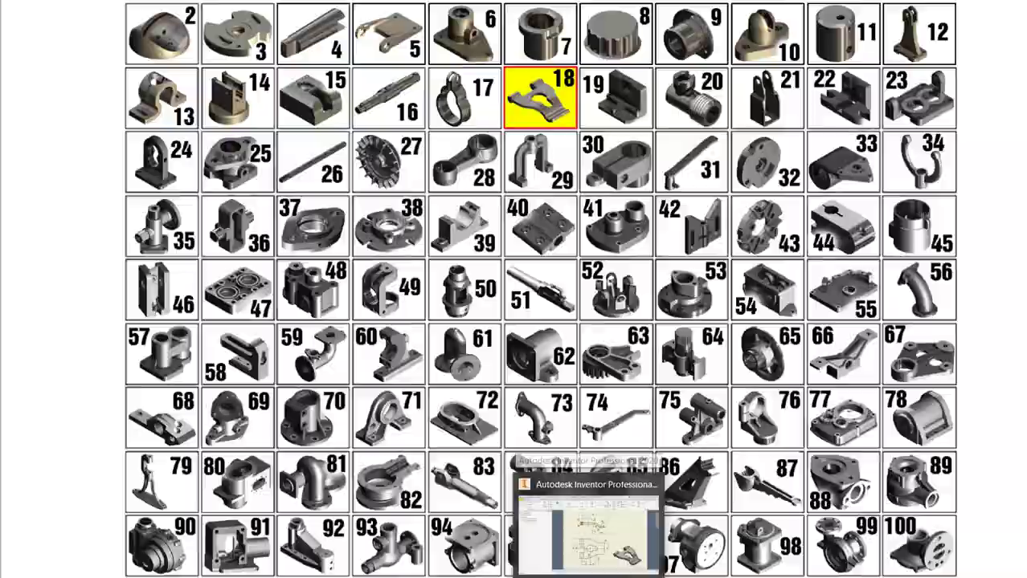
Switch to the TILTING CLAMP.idw drawing and inspect the arm's Ø12 dimension
click(591, 526)
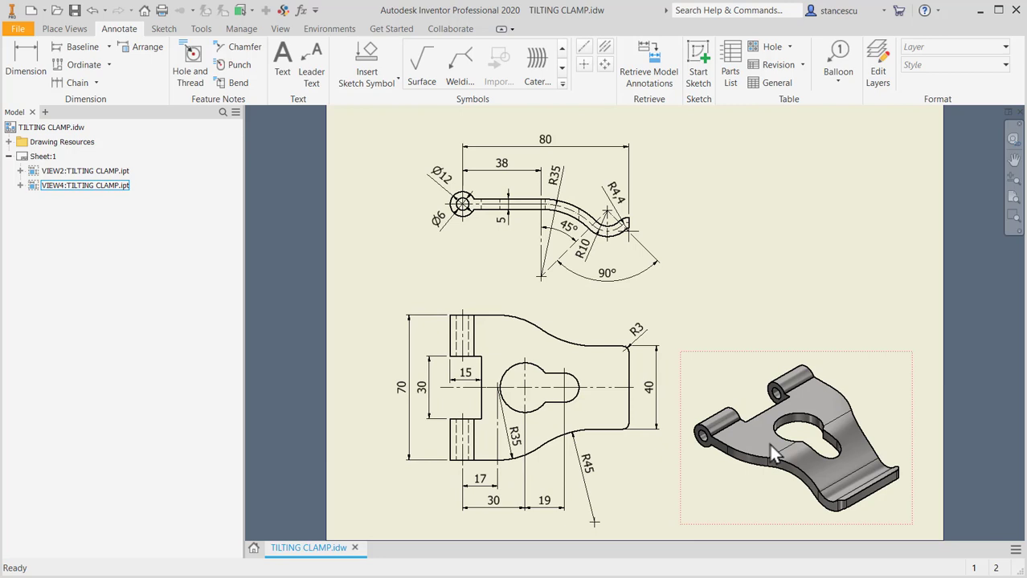
click(470, 206)
scroll(522, 217, up, 5)
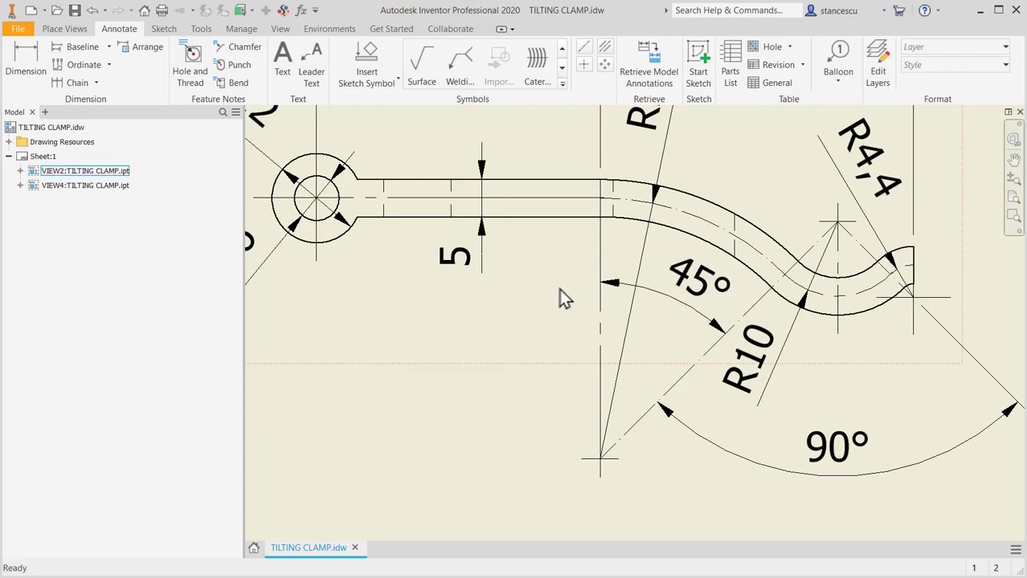
scroll(546, 302, up, 3)
mouse_move(535, 329)
middle_down()
mouse_move(538, 344)
mouse_move(540, 298)
middle_up()
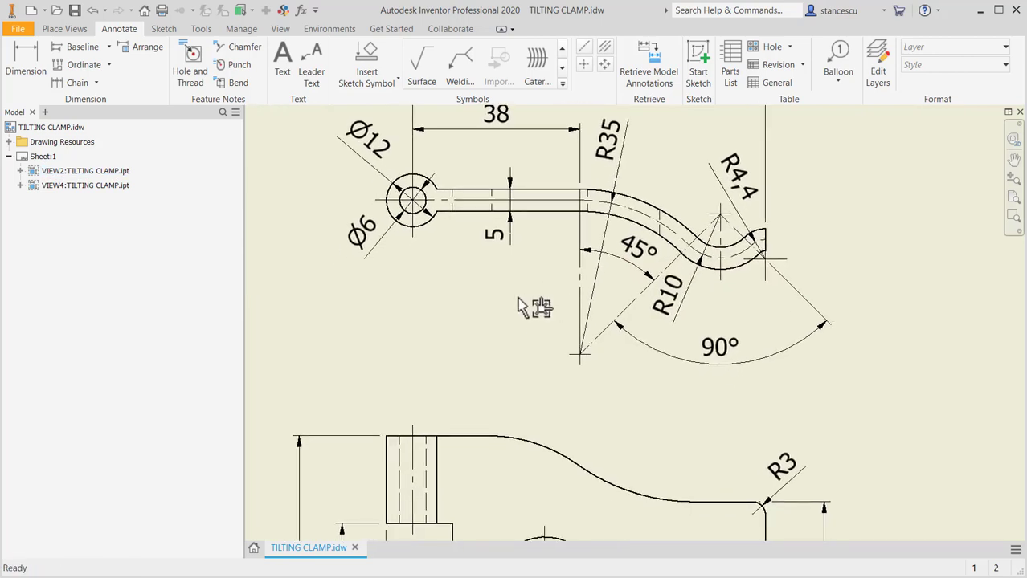
middle_drag(530, 325, 564, 165)
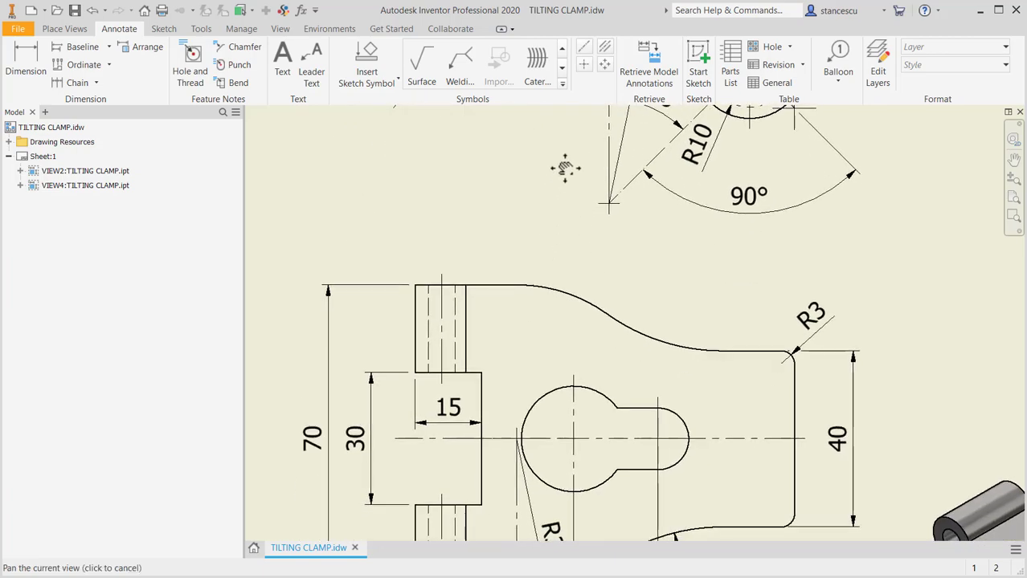
scroll(567, 193, up, 2)
mouse_move(571, 201)
middle_down()
mouse_move(587, 299)
mouse_move(584, 279)
middle_up()
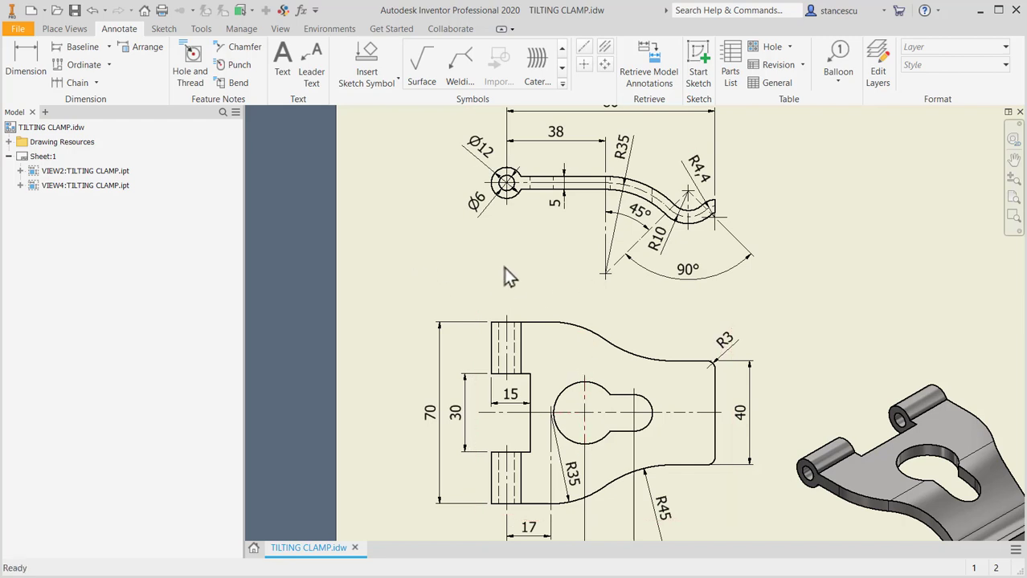
middle_drag(510, 278, 513, 303)
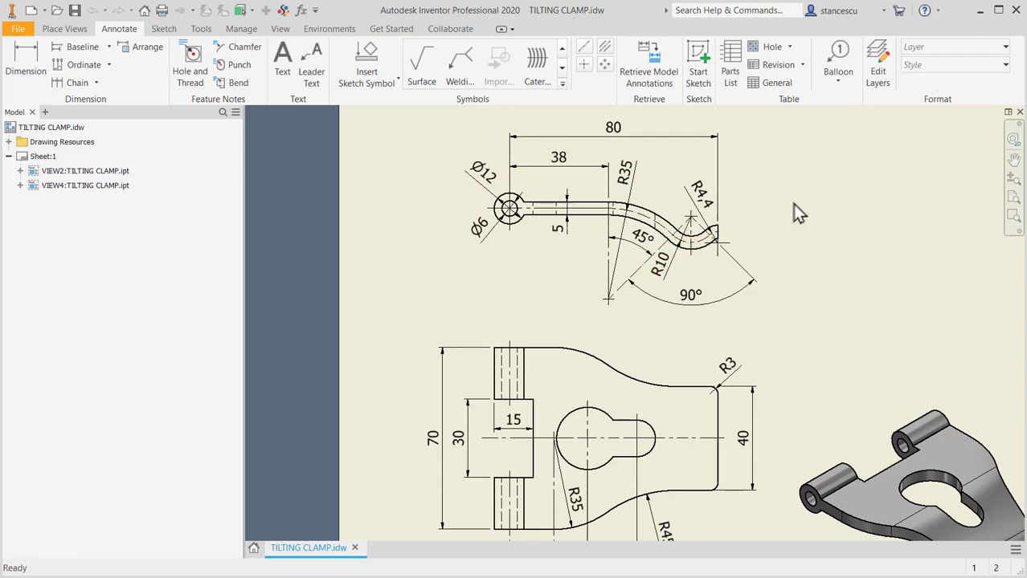
Create a Standard (mm) part sketched on the XY plane, then return to TILTING CLAMP.idw
click(31, 10)
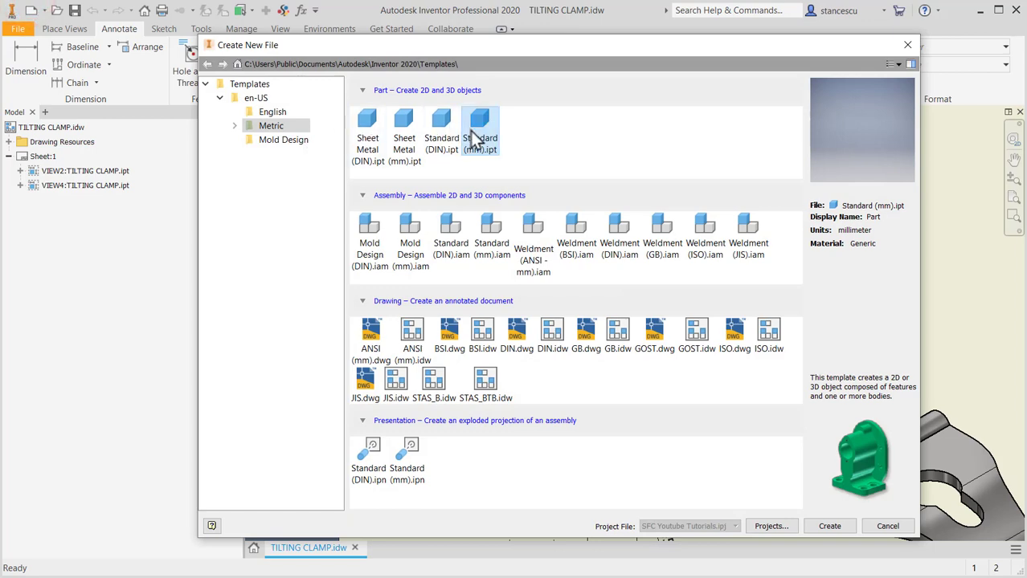
double_click(472, 130)
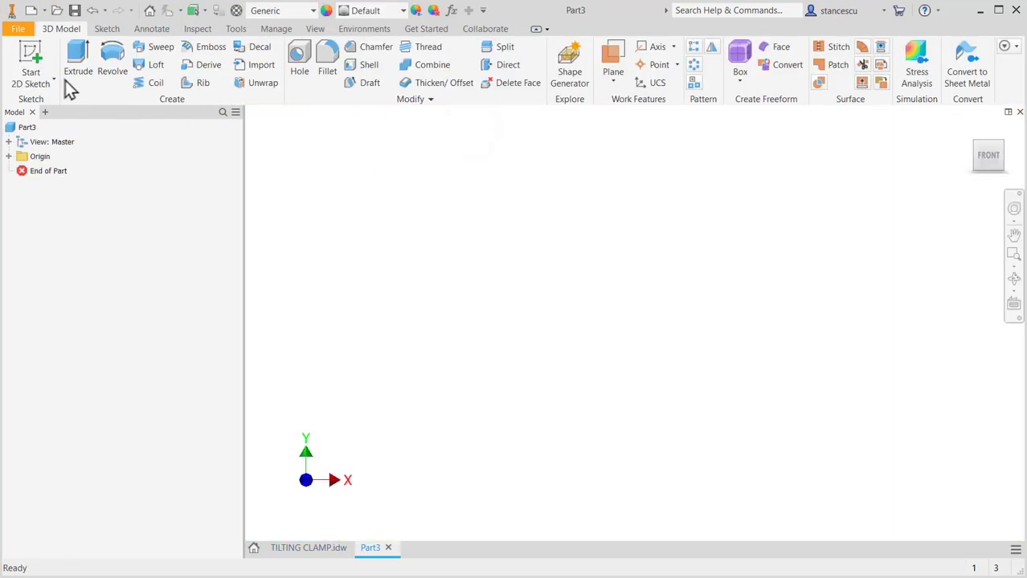
click(30, 60)
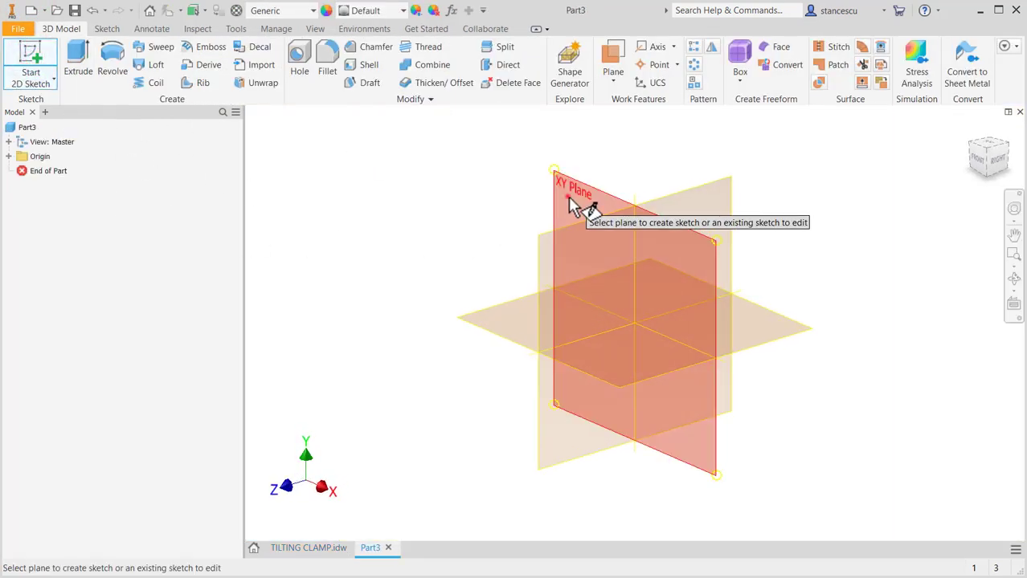
click(568, 197)
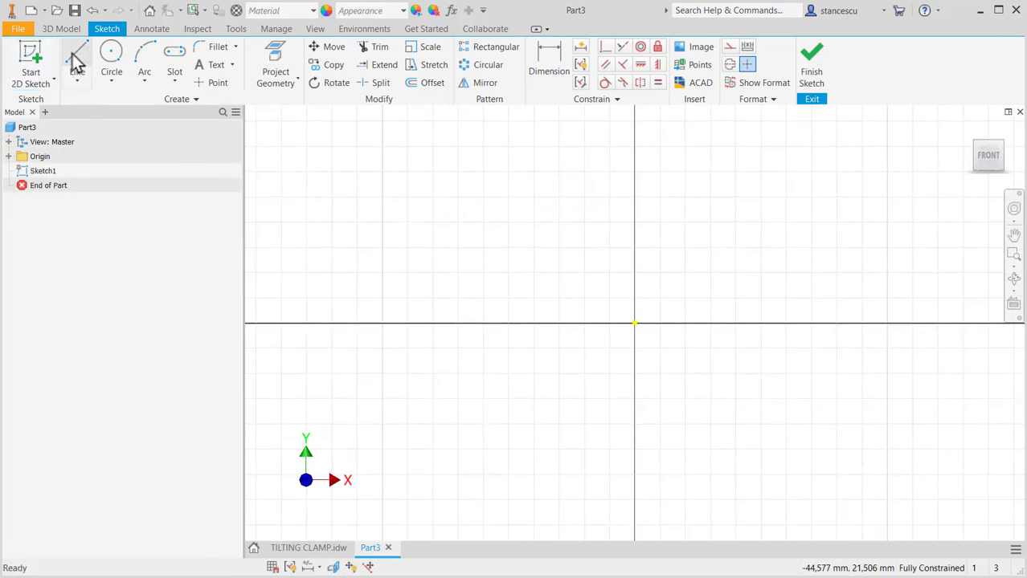
click(295, 547)
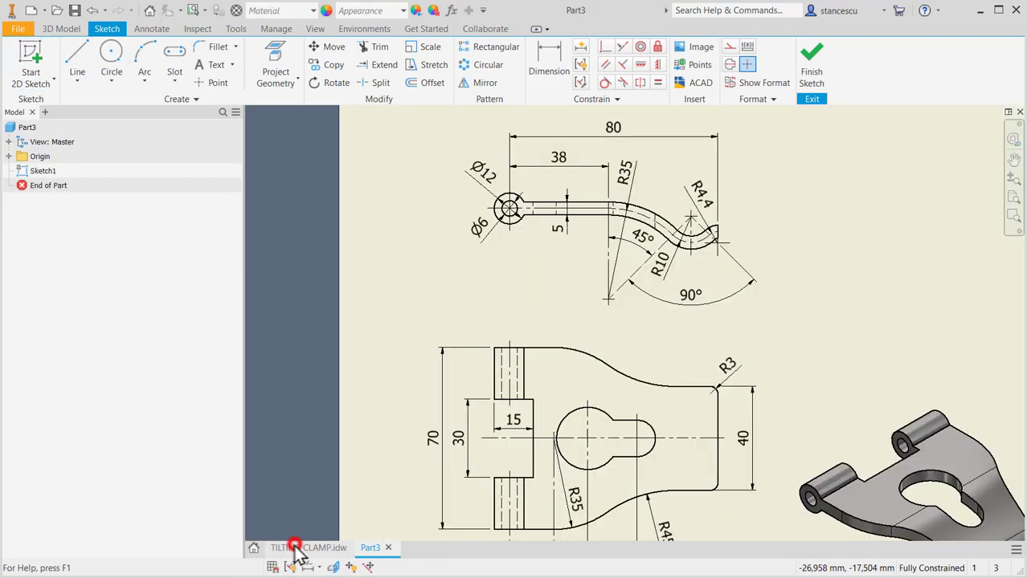
Review the drawing's 38 and 5 arm dimensions, then go back to the Part3 sketch
click(514, 176)
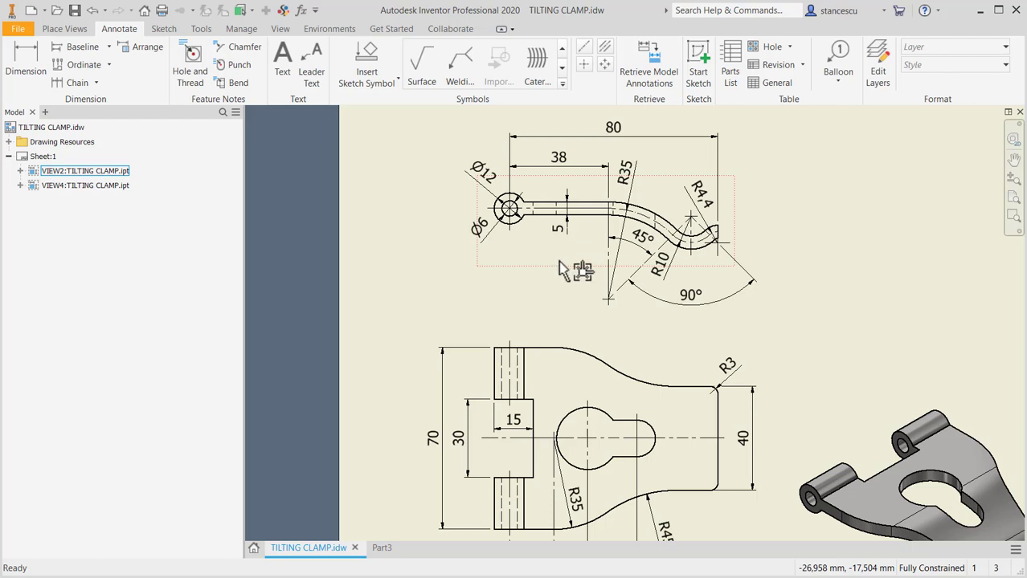
click(557, 232)
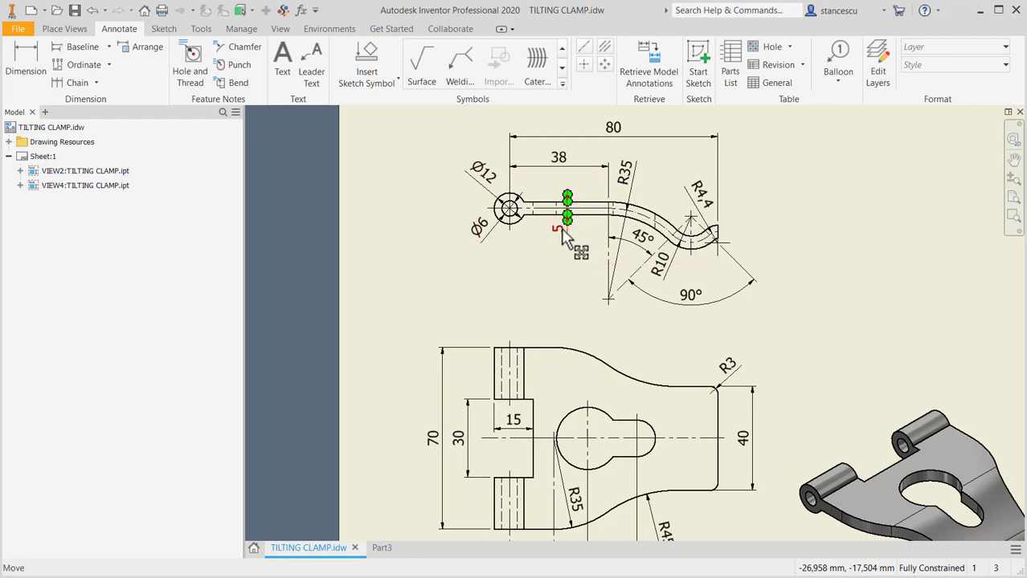
key(Escape)
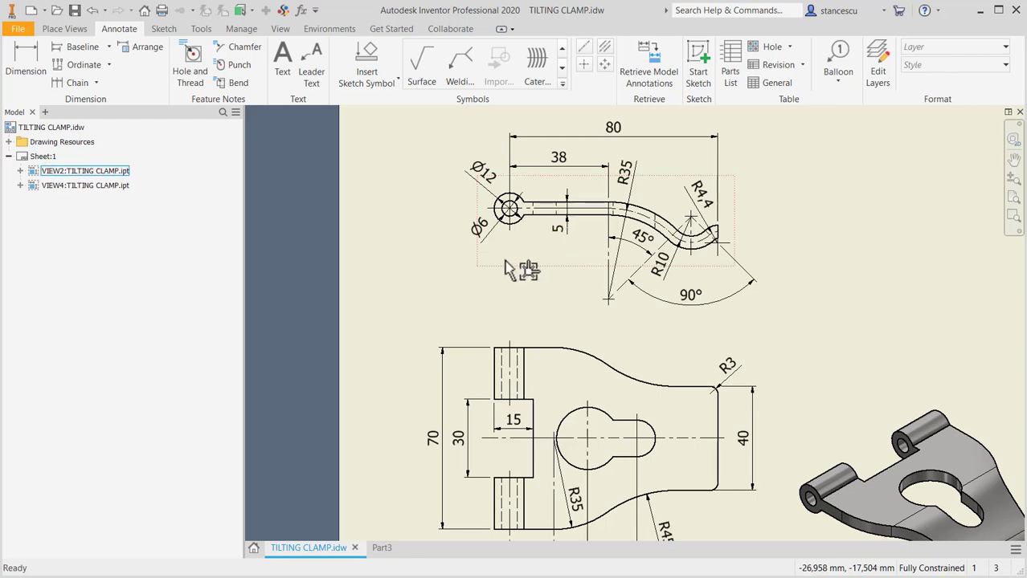
click(380, 545)
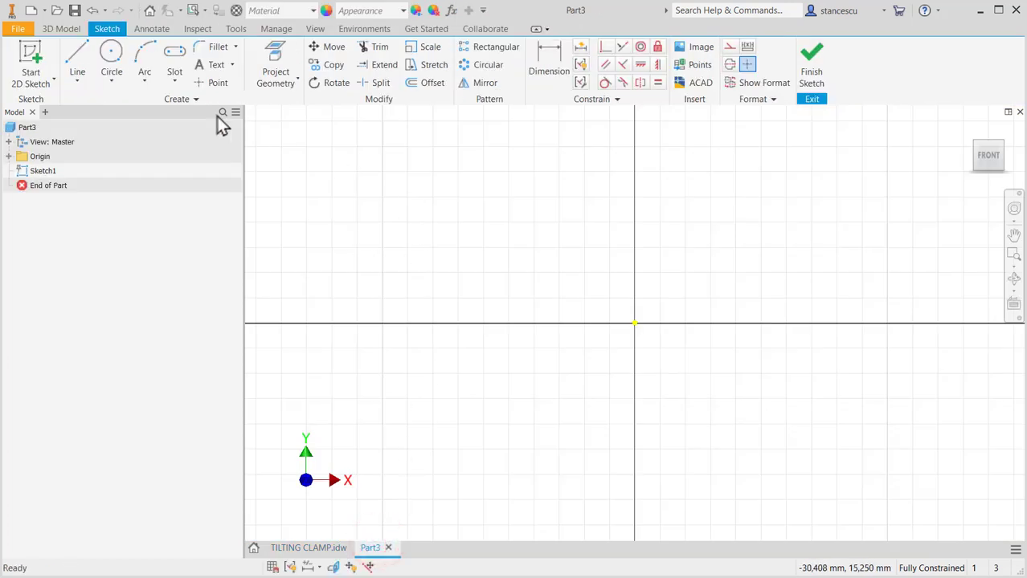
Draw a 38 mm horizontal line from the origin, continued by tangent arcs into an S-shape
click(78, 61)
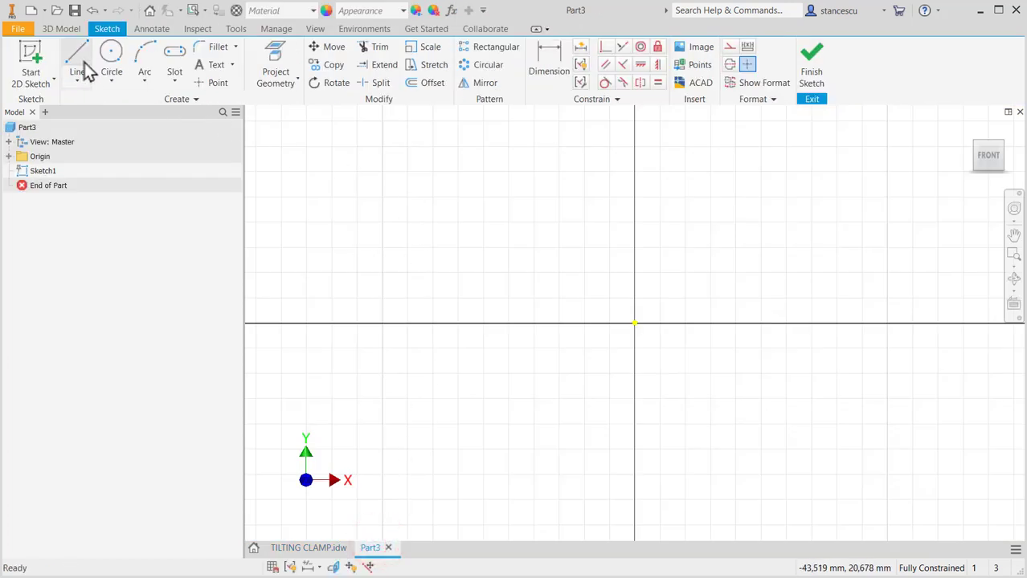
click(634, 323)
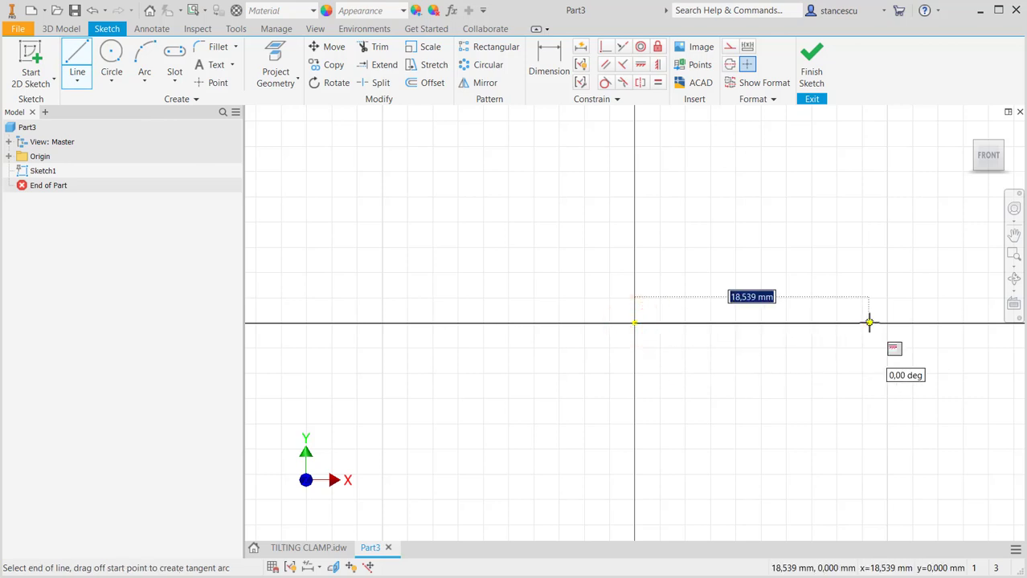
text(3)
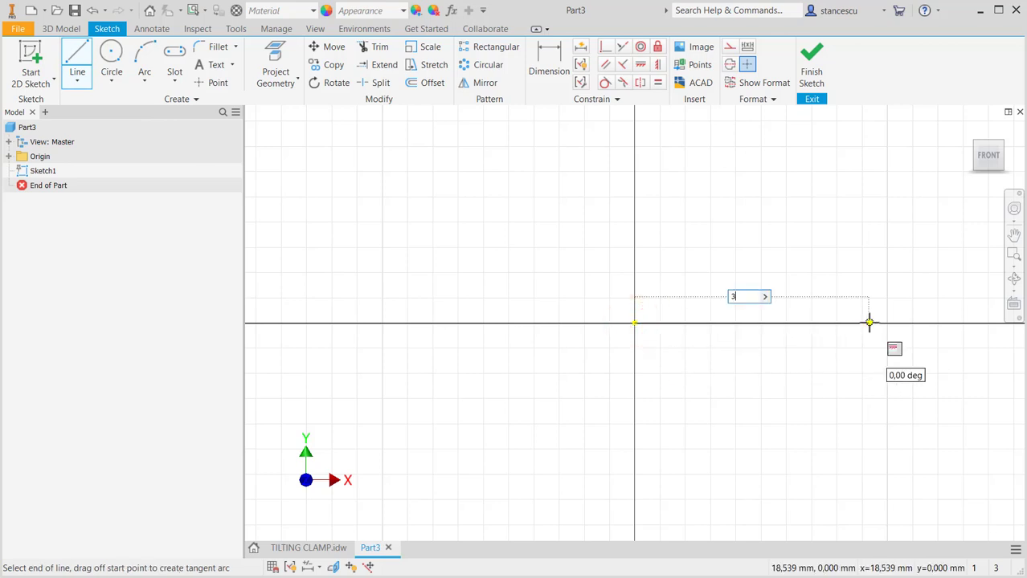
text(8)
key(Return)
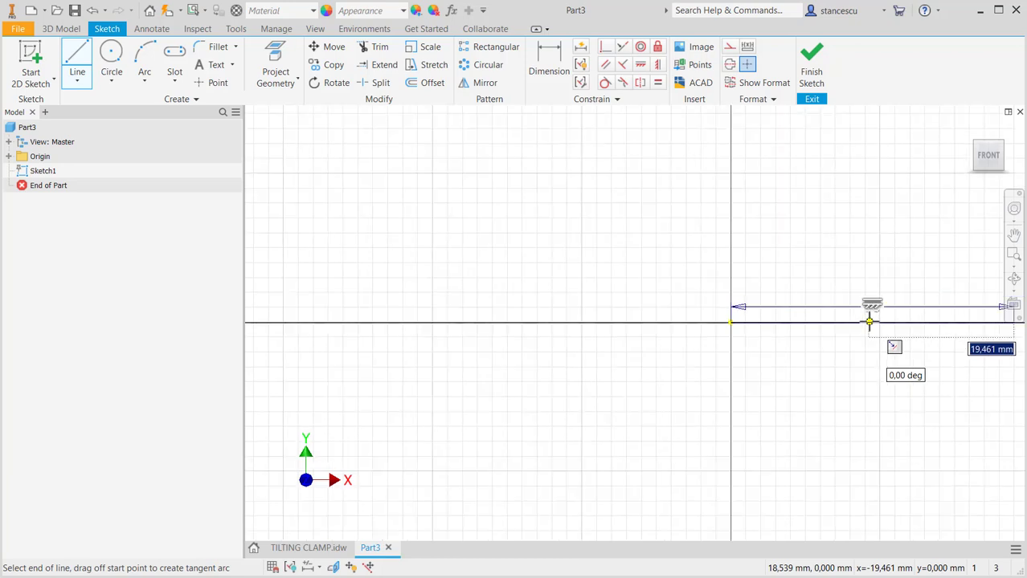
scroll(870, 323, down, 3)
scroll(575, 321, up, 3)
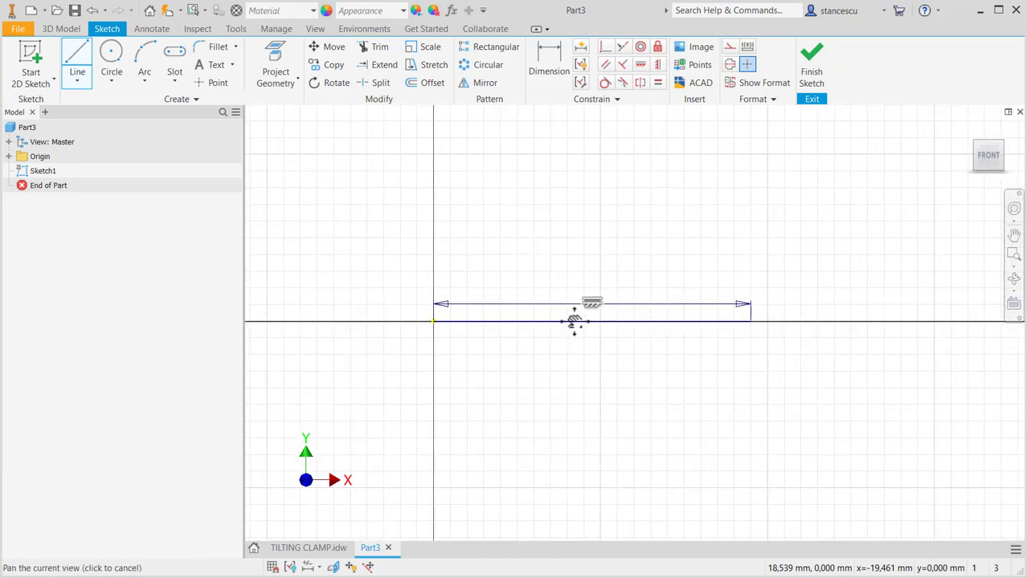
middle_drag(576, 321, 525, 293)
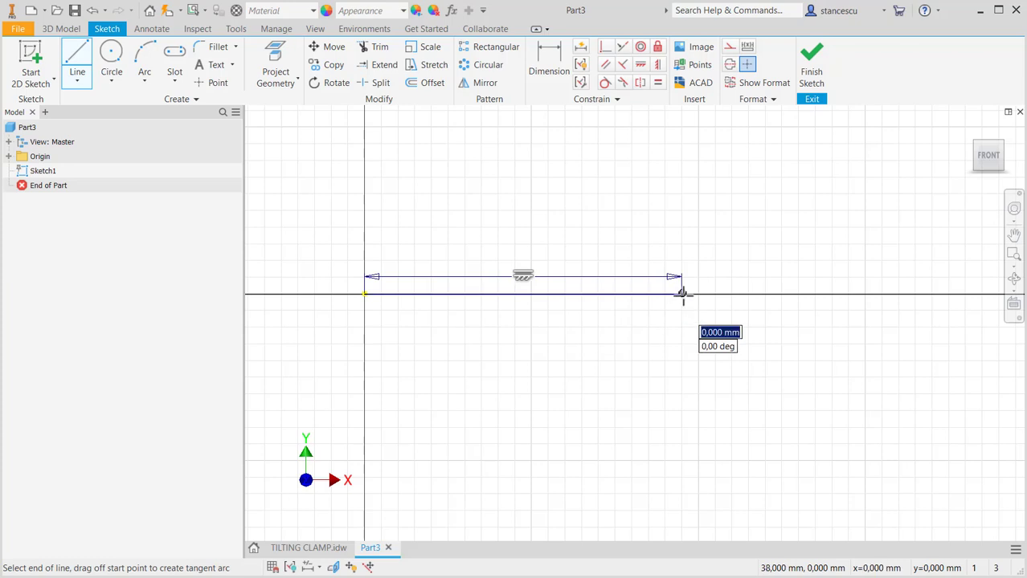
drag(682, 294, 995, 385)
middle_drag(996, 388, 860, 382)
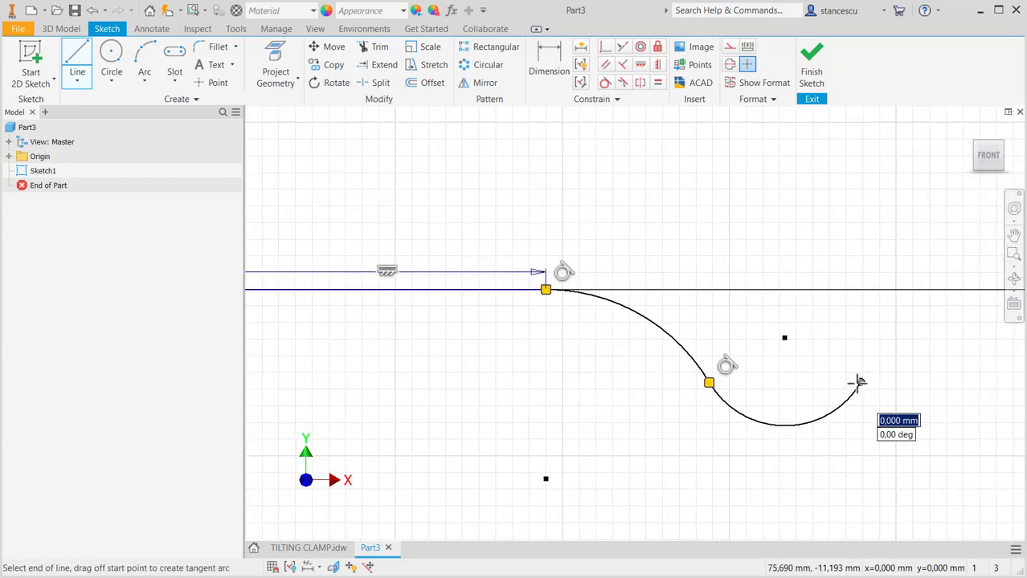
drag(860, 382, 928, 359)
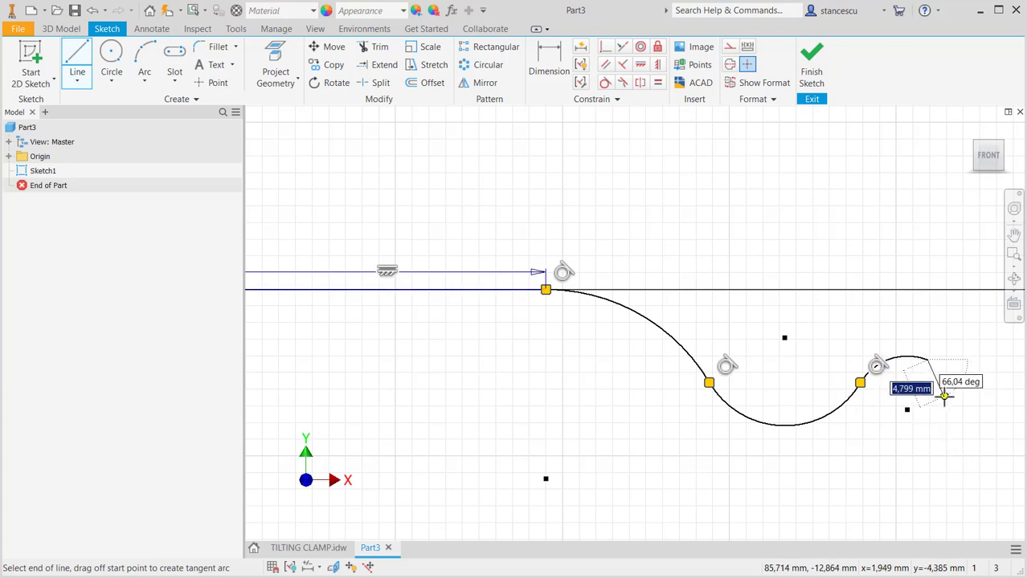
key(Escape)
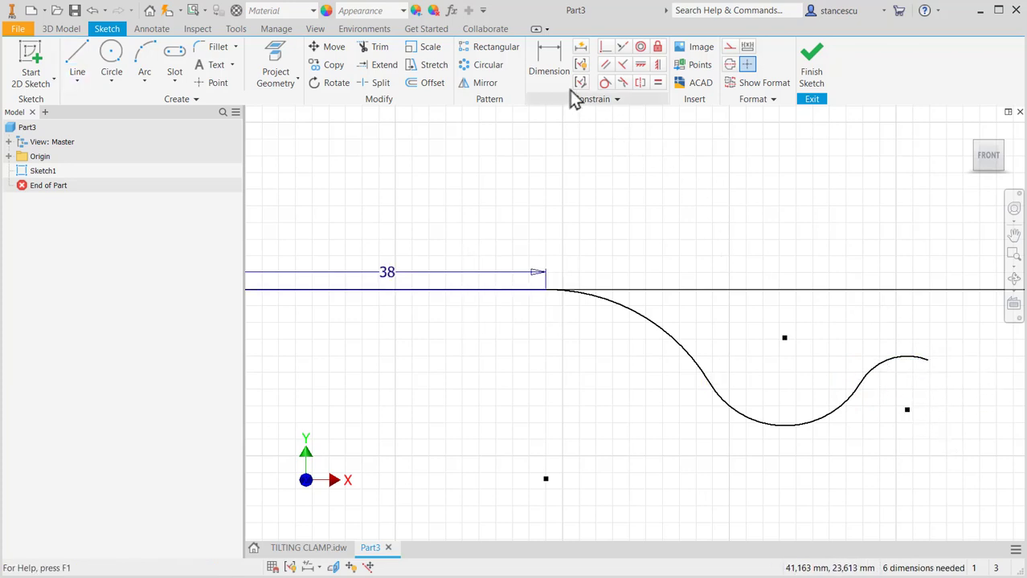
Dimension the first two tangent arcs with radii 35 and 10
click(549, 56)
click(632, 316)
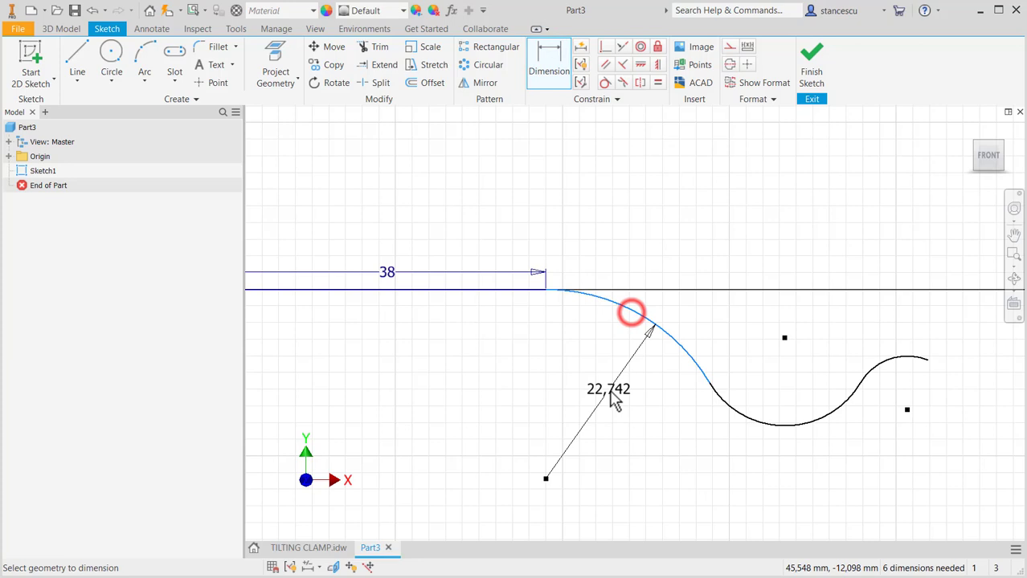
click(609, 390)
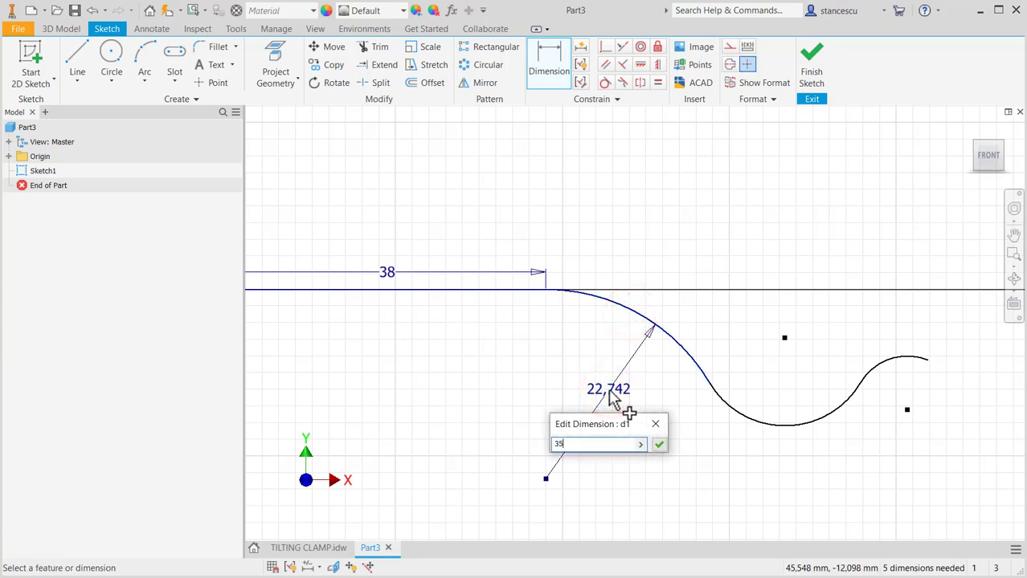
text(35)
key(Return)
click(841, 470)
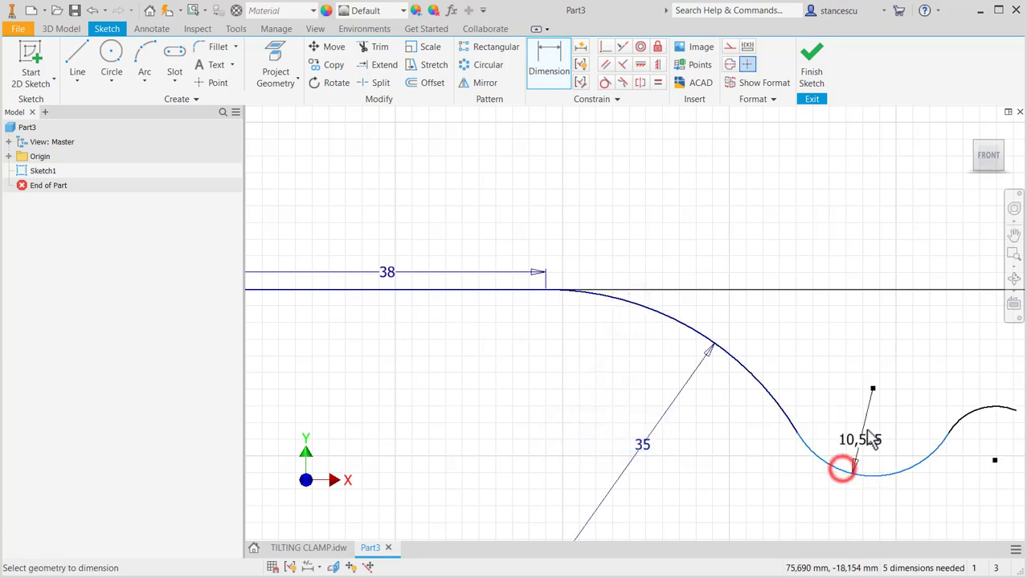
click(849, 430)
text(1)
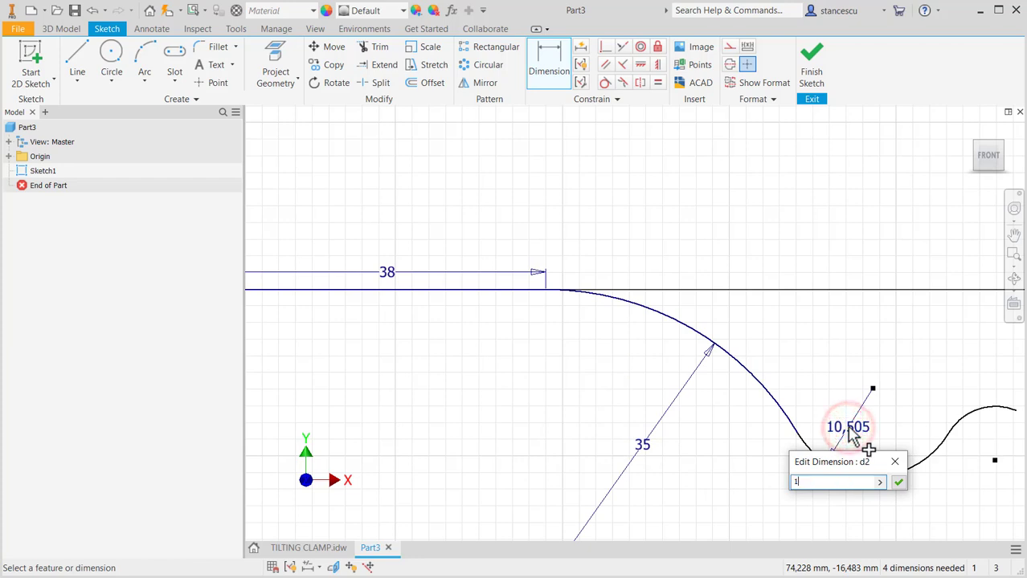
text(0)
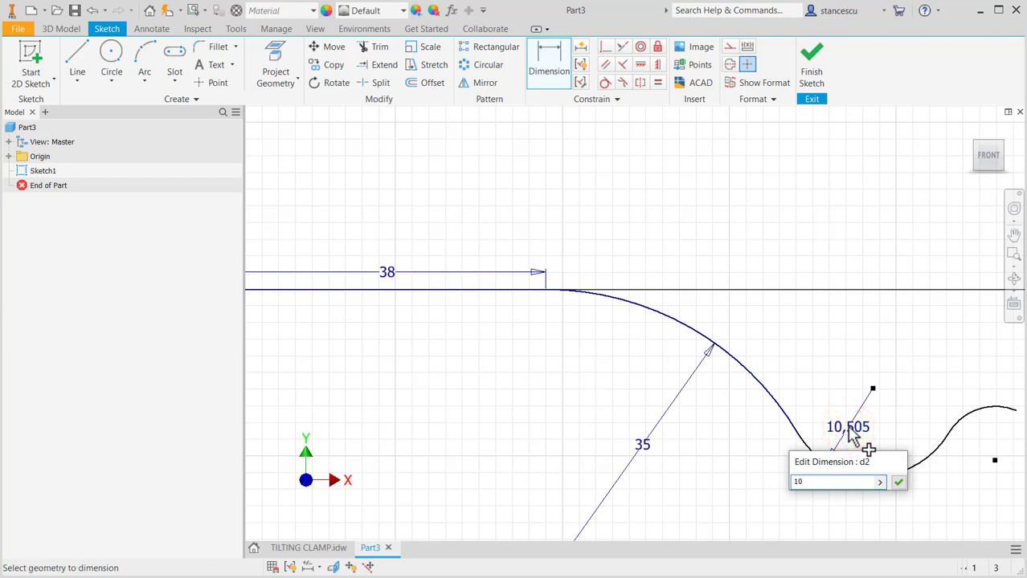
key(Return)
Give the last, small end arc a 4,4 mm radius
click(961, 413)
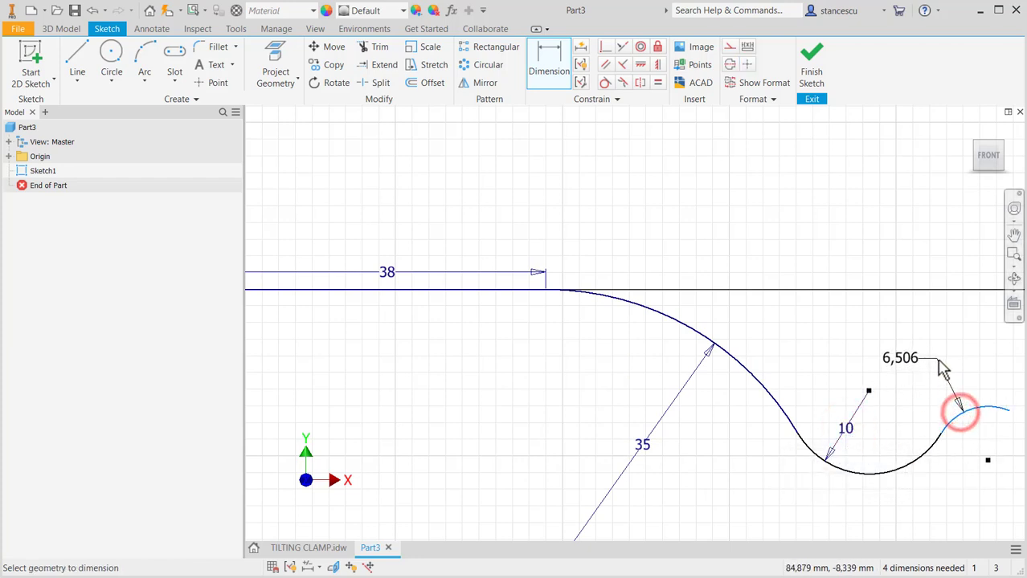
click(936, 359)
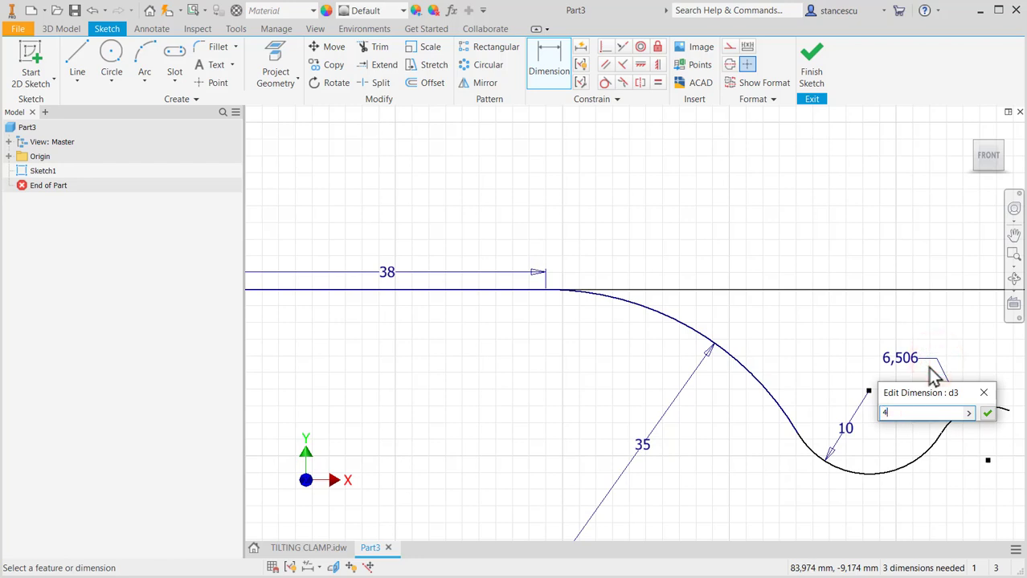
key(Return)
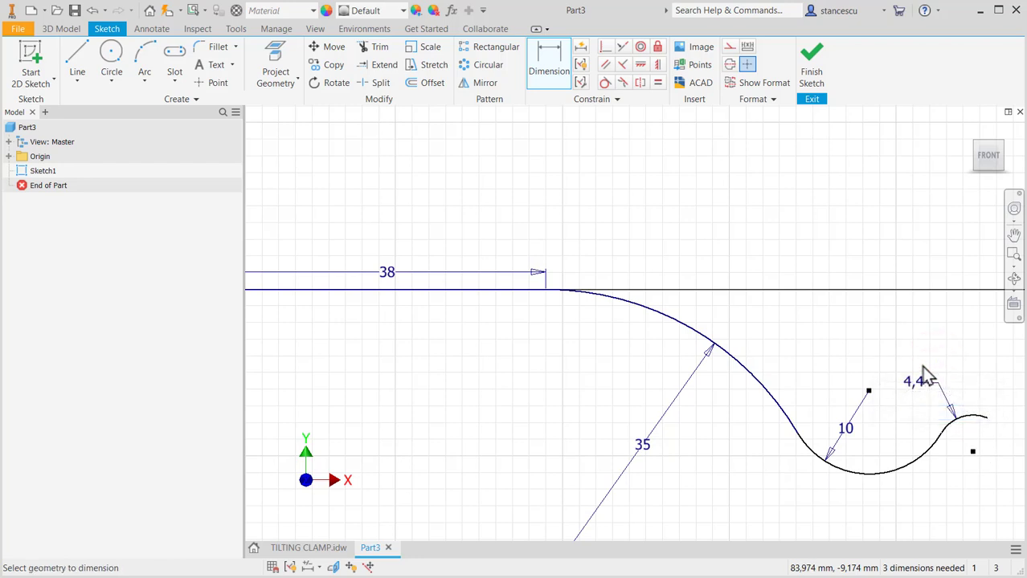
scroll(778, 387, down, 2)
mouse_move(749, 446)
middle_down()
mouse_move(688, 401)
mouse_move(677, 415)
middle_up()
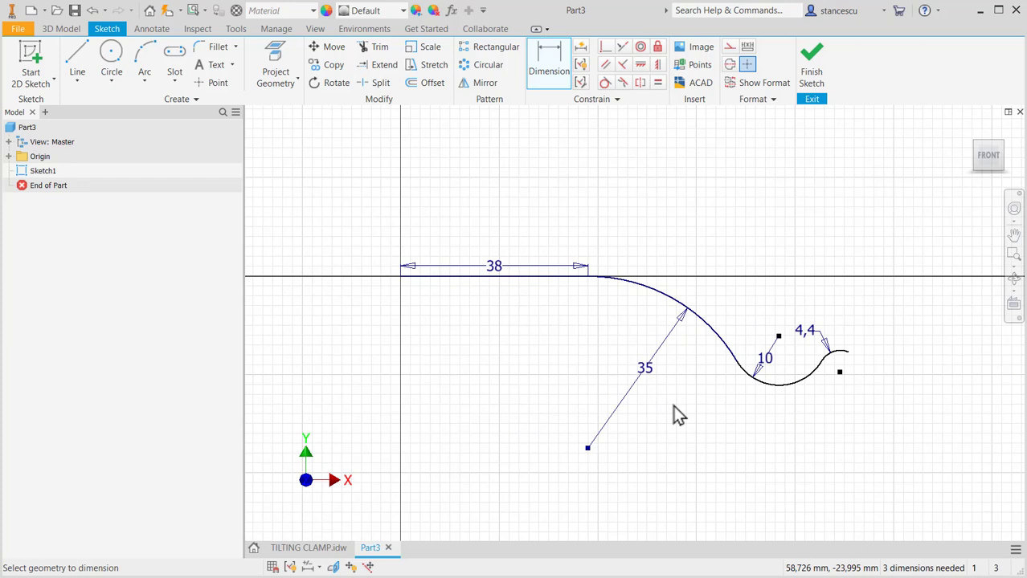
key(Escape)
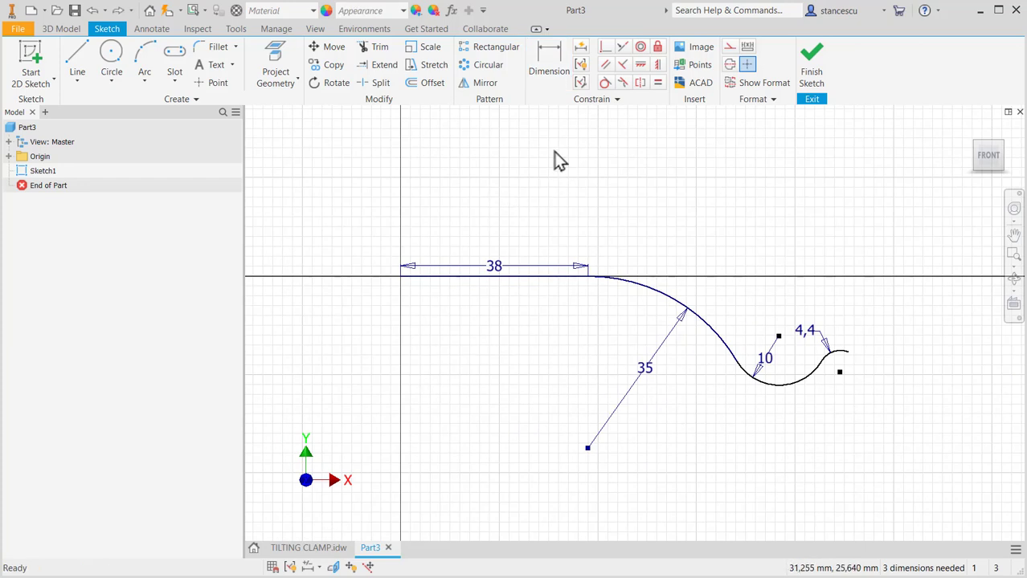
Draw helper lines from the 38 segment's end through the arc centres
click(77, 55)
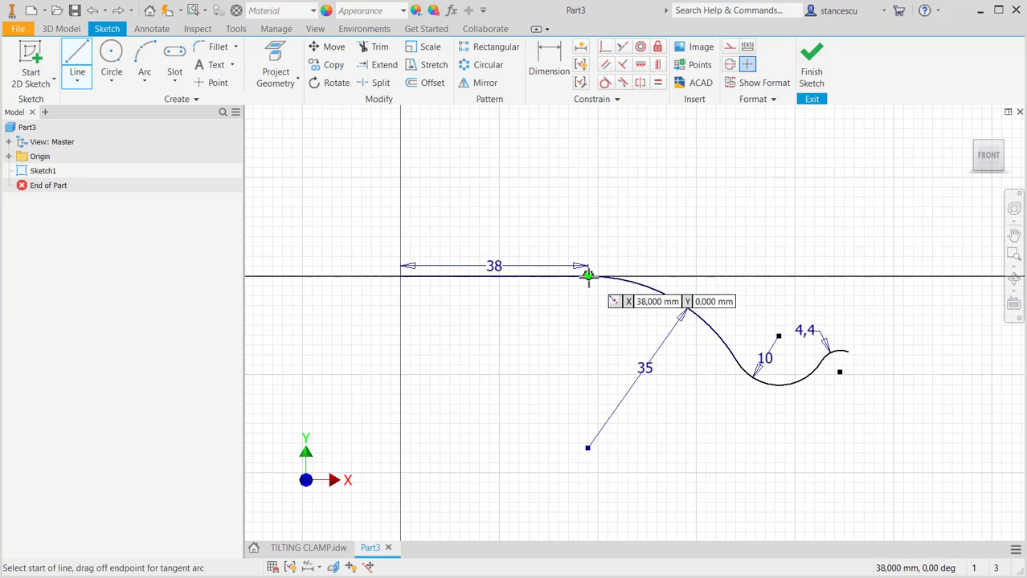
click(587, 276)
click(588, 447)
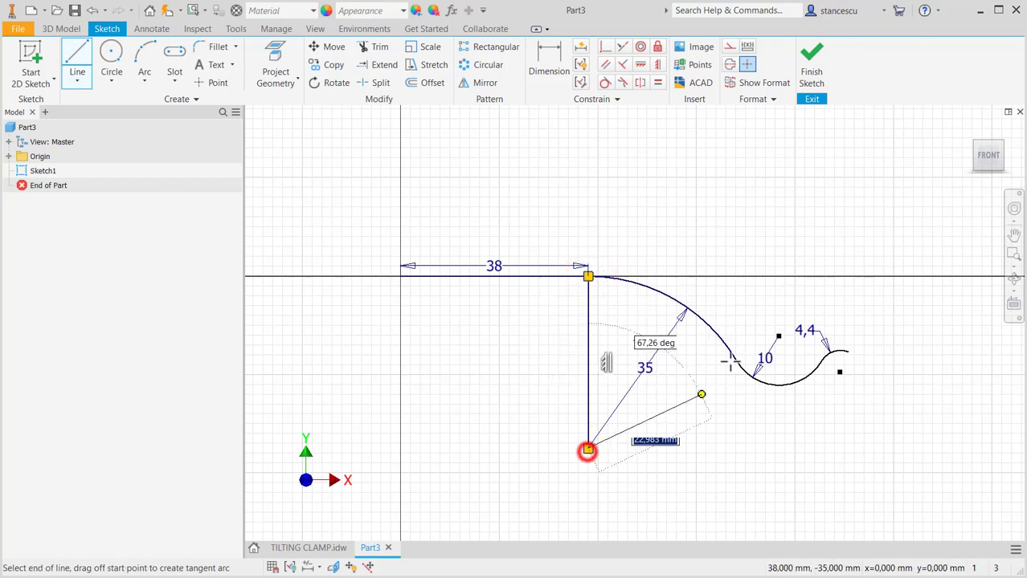
click(779, 335)
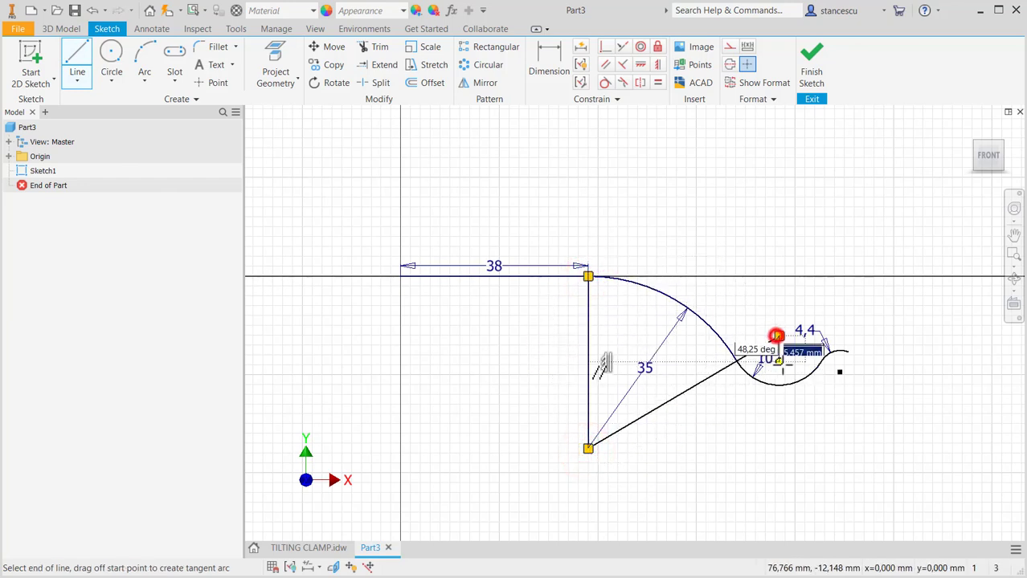
drag(838, 370, 840, 372)
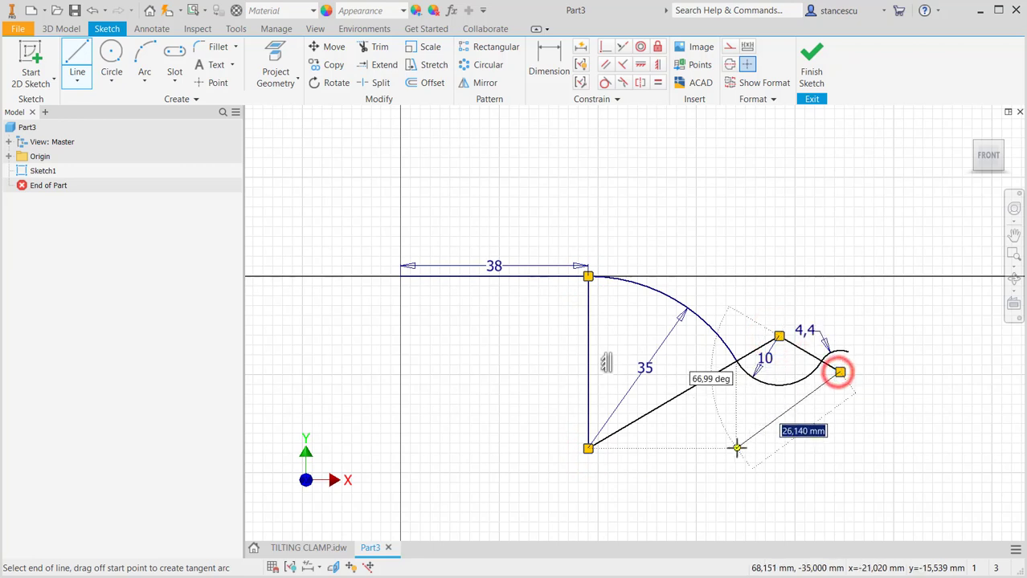
key(Escape)
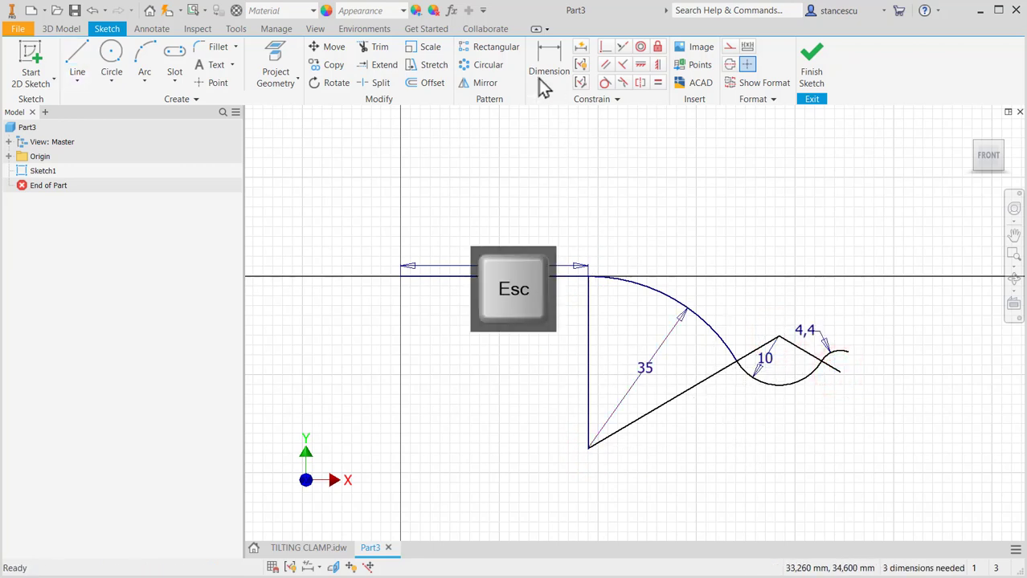
Constrain the helper lines with 45° and 90° angle dimensions
click(549, 58)
click(586, 340)
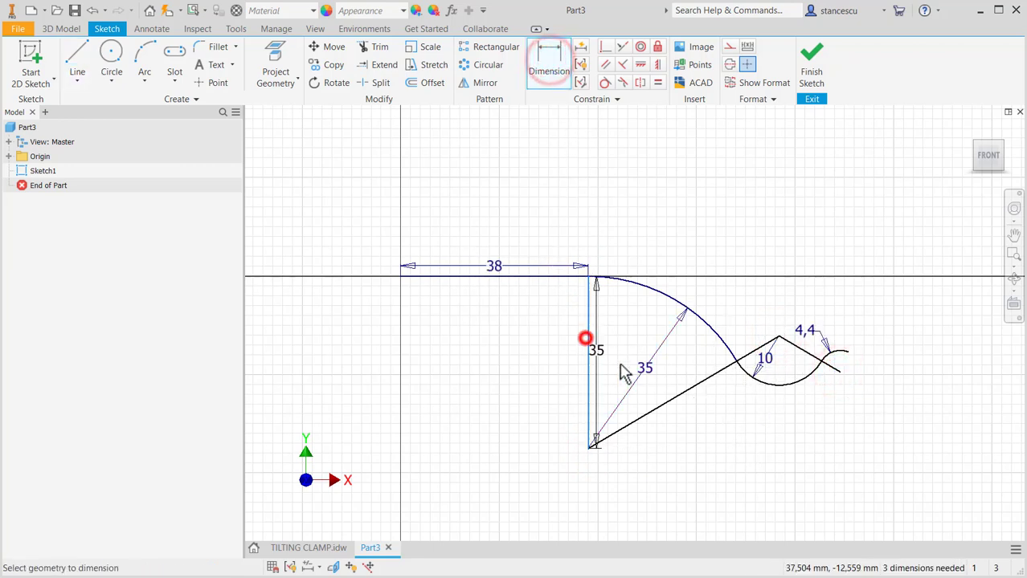
click(665, 407)
click(633, 331)
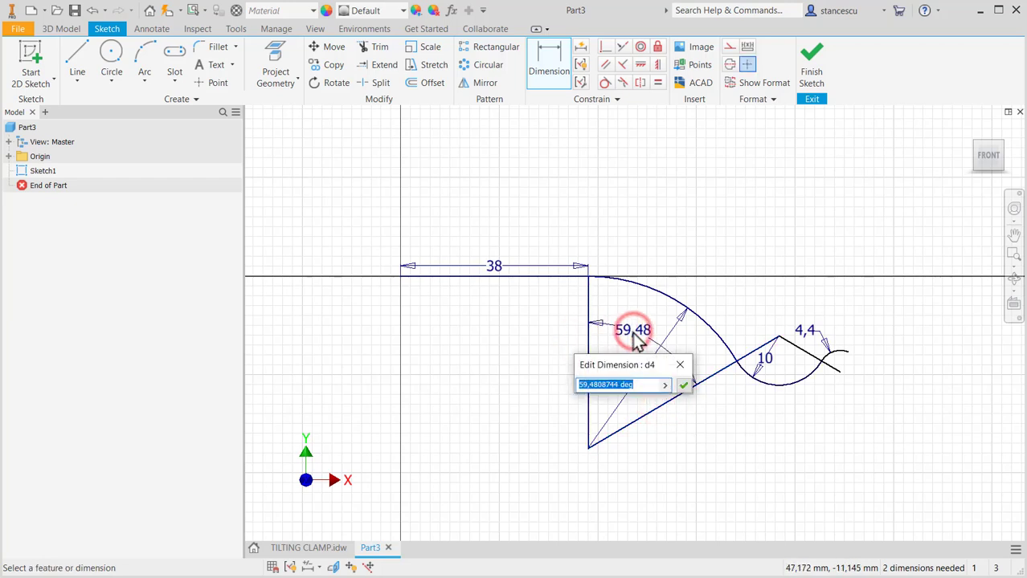
text(45)
key(Return)
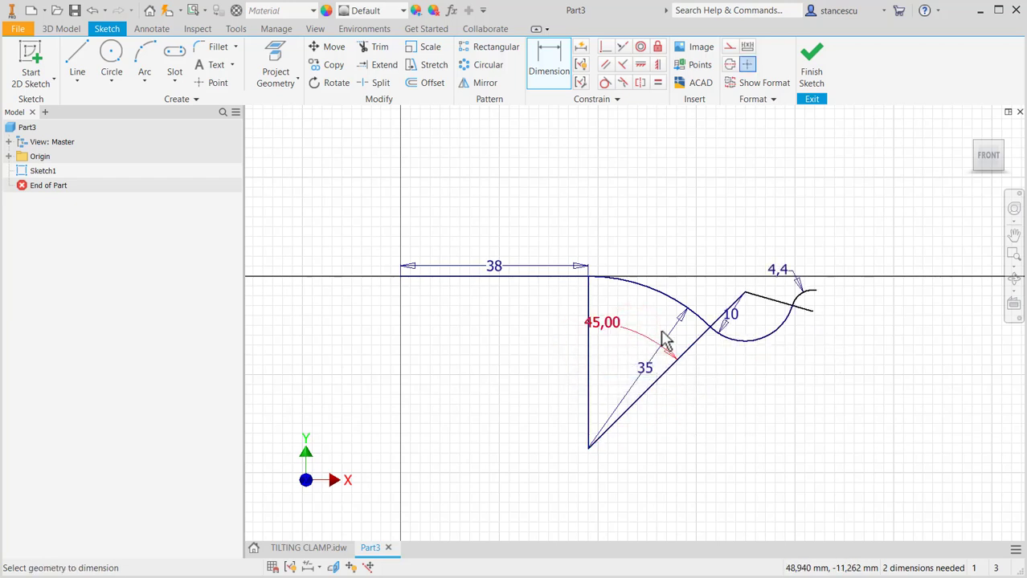
click(733, 307)
click(756, 295)
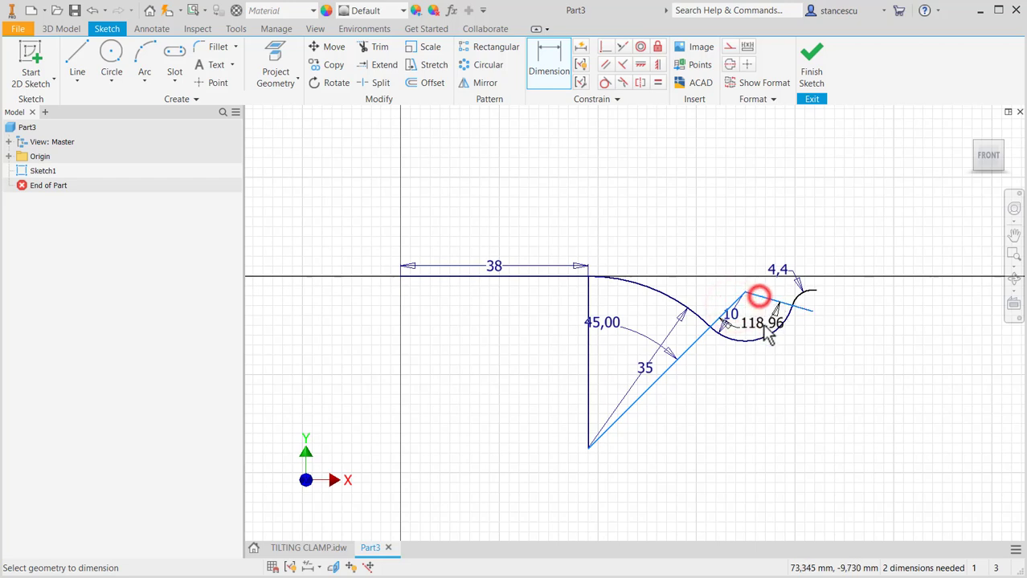
click(764, 334)
text(90)
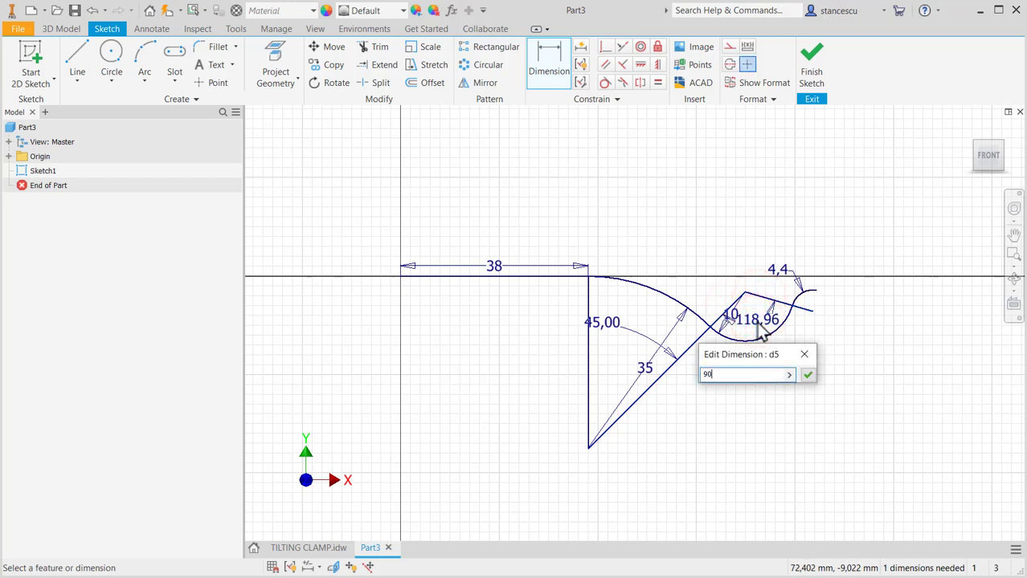
key(Return)
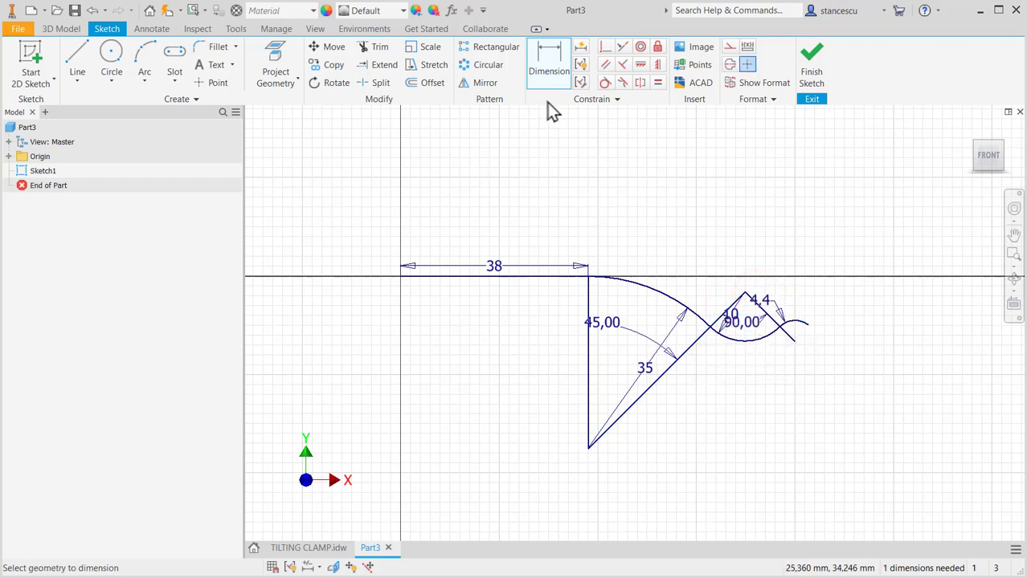
Add an 80 mm overall width dimension from the origin, then select the whole sketch
click(401, 277)
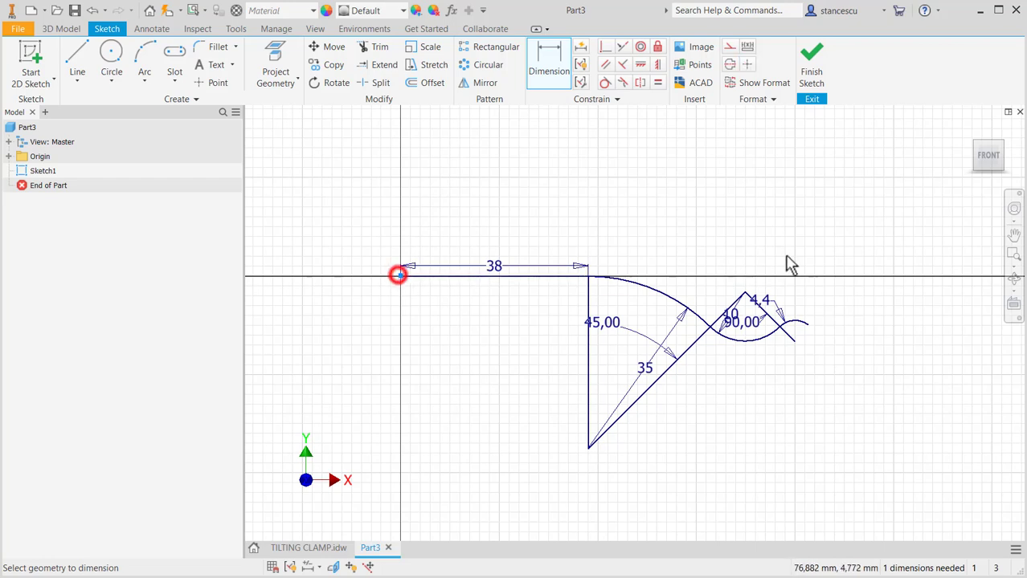
click(808, 324)
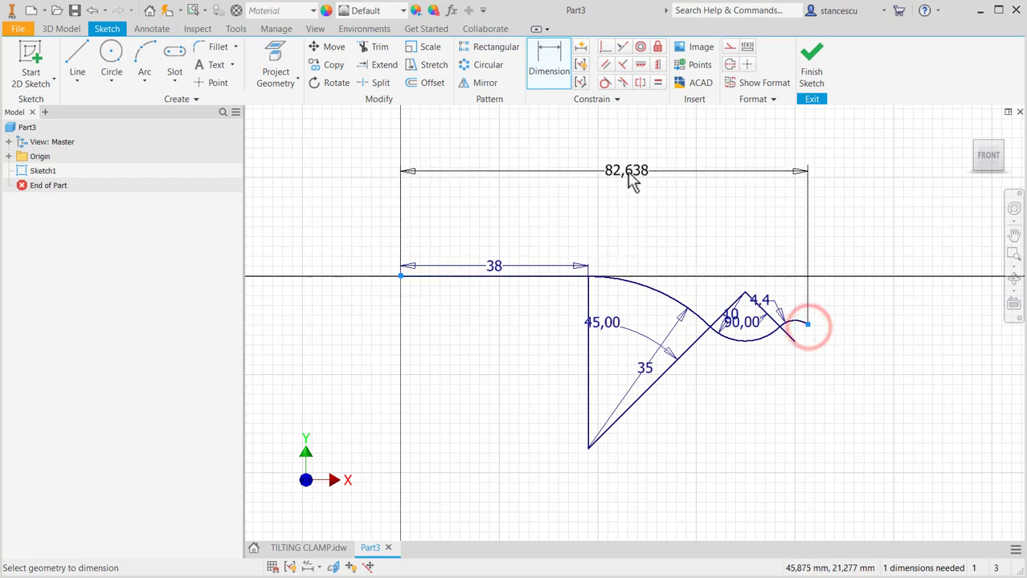
click(630, 178)
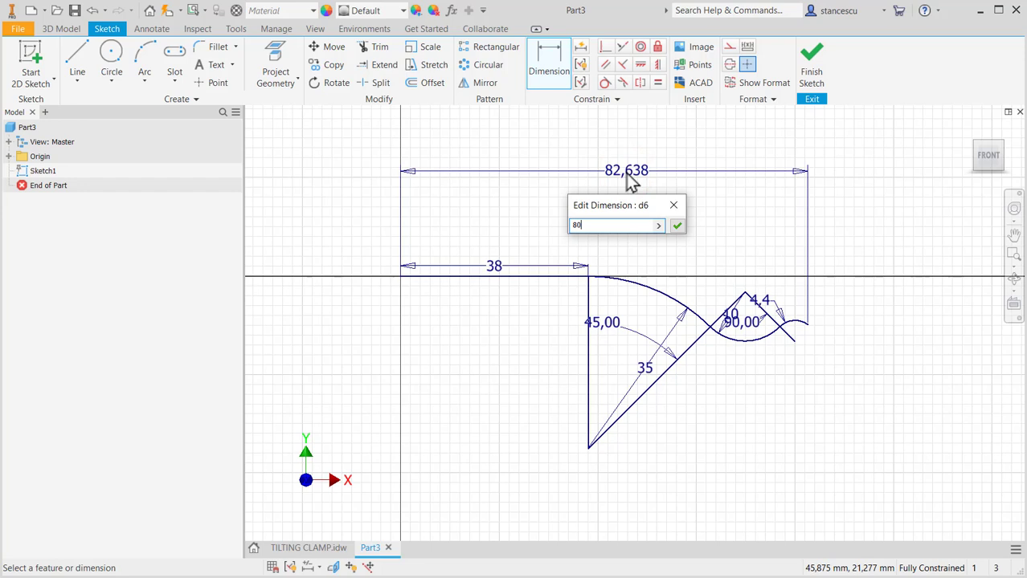
text(80)
key(Return)
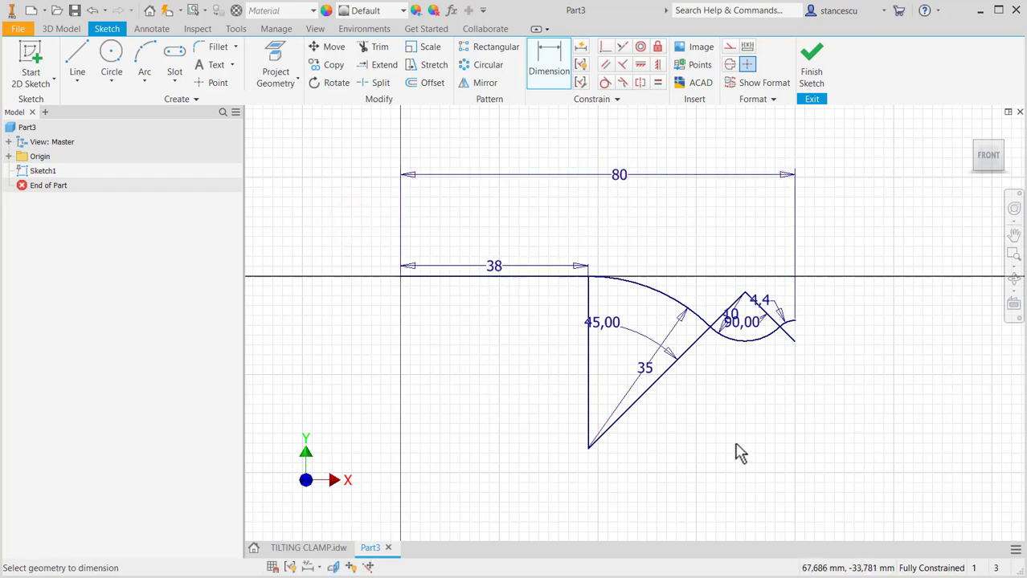
key(Escape)
mouse_move(358, 218)
mouse_down()
mouse_move(722, 475)
mouse_move(855, 493)
mouse_up()
Convert the arm path to construction geometry and offset it 2.5 mm to each side
click(730, 47)
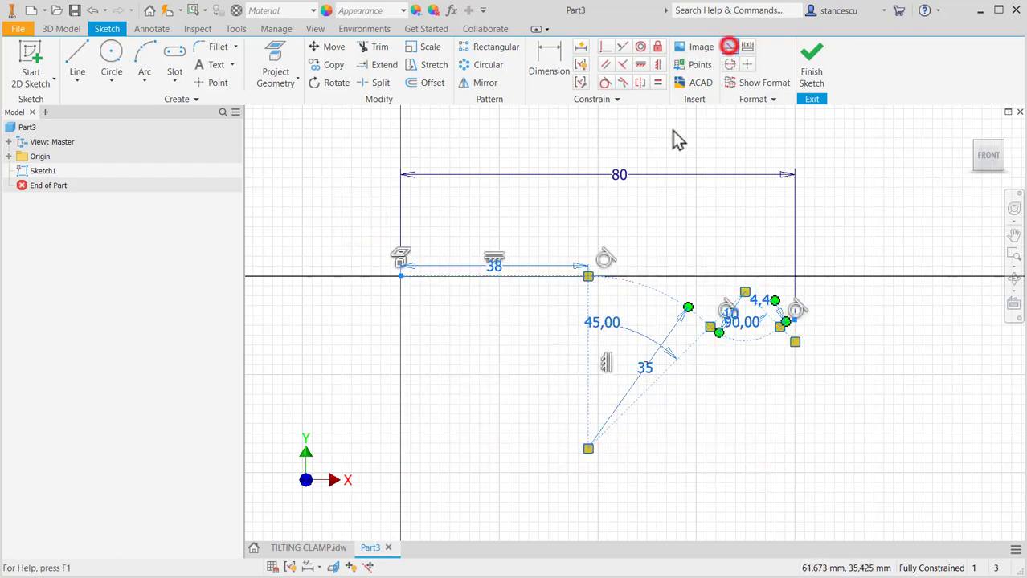
click(504, 202)
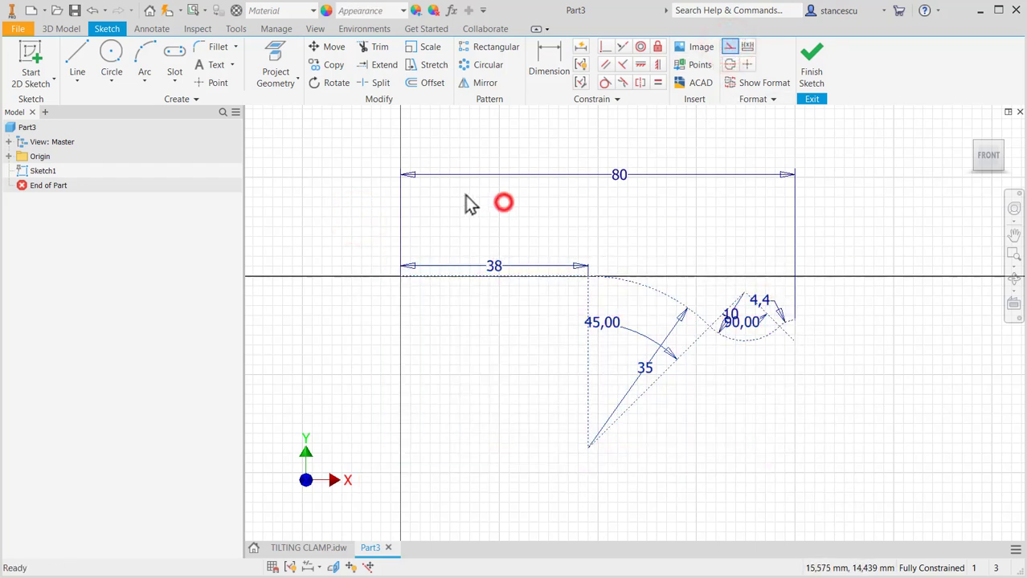
click(415, 83)
click(466, 277)
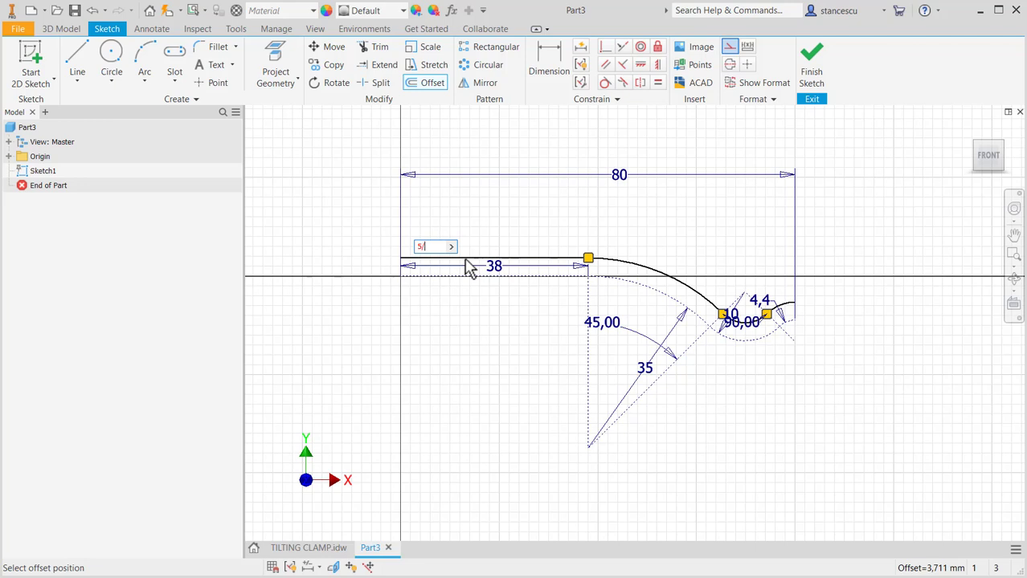
key(Return)
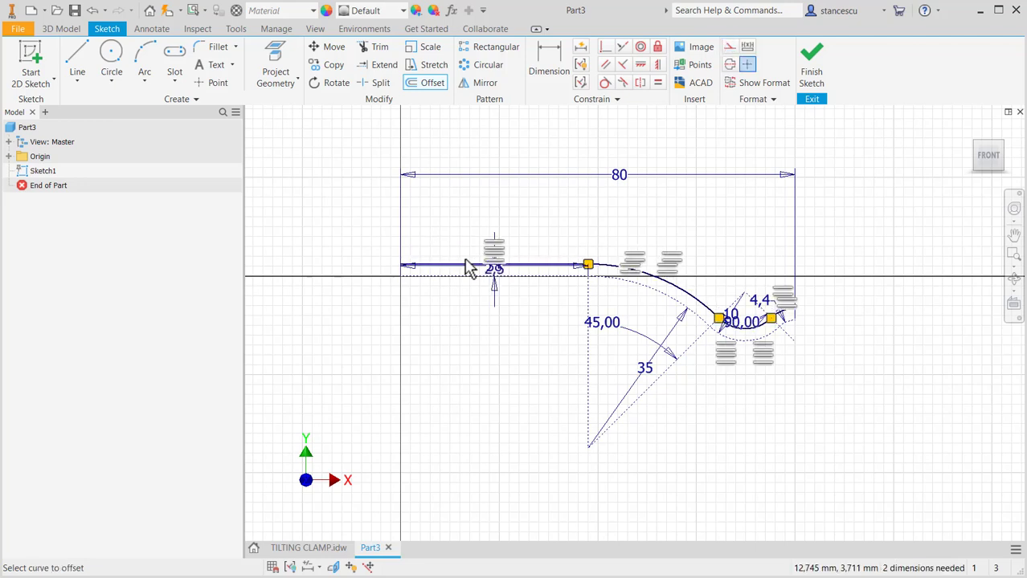
click(547, 265)
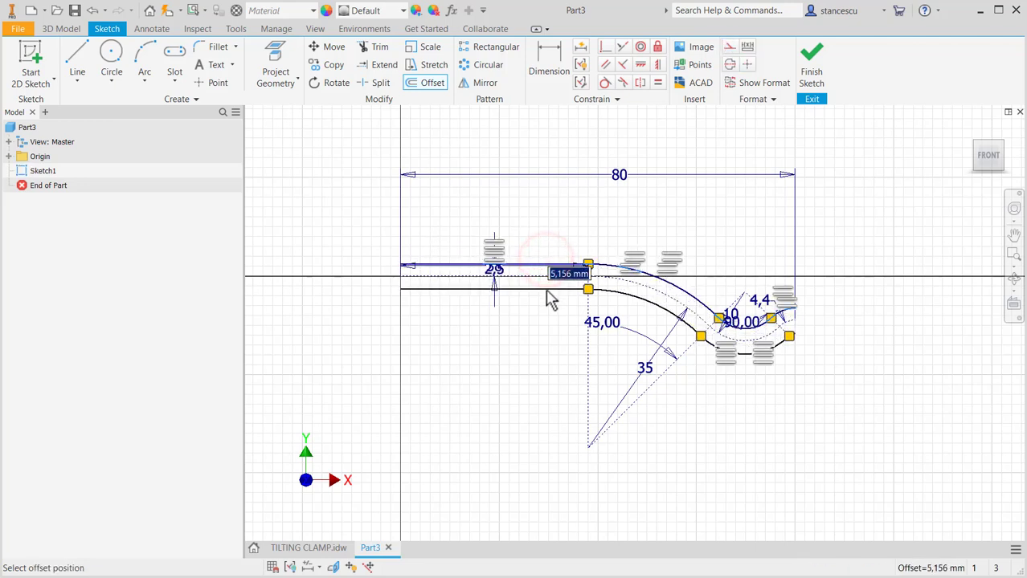
key(Return)
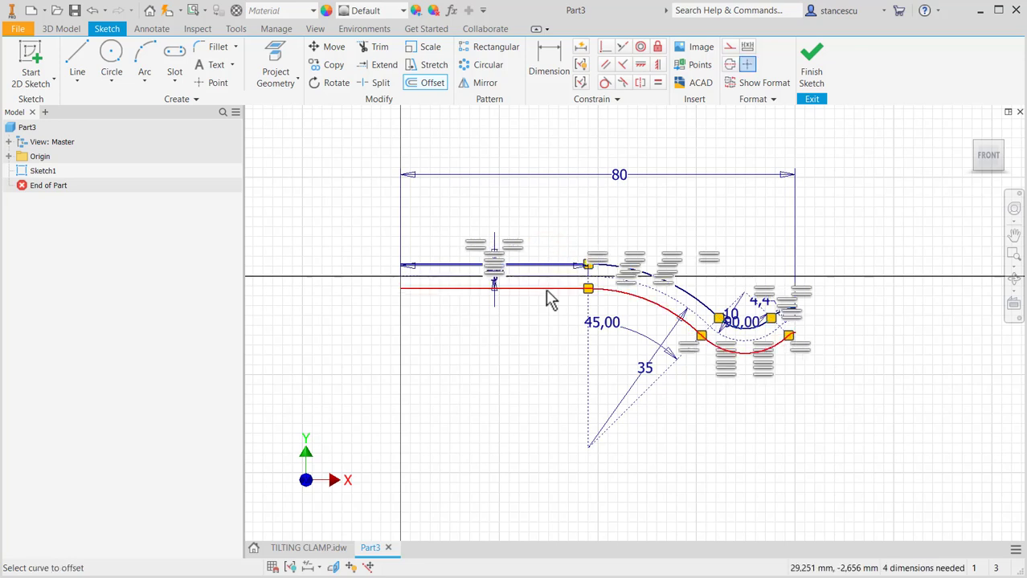
key(Escape)
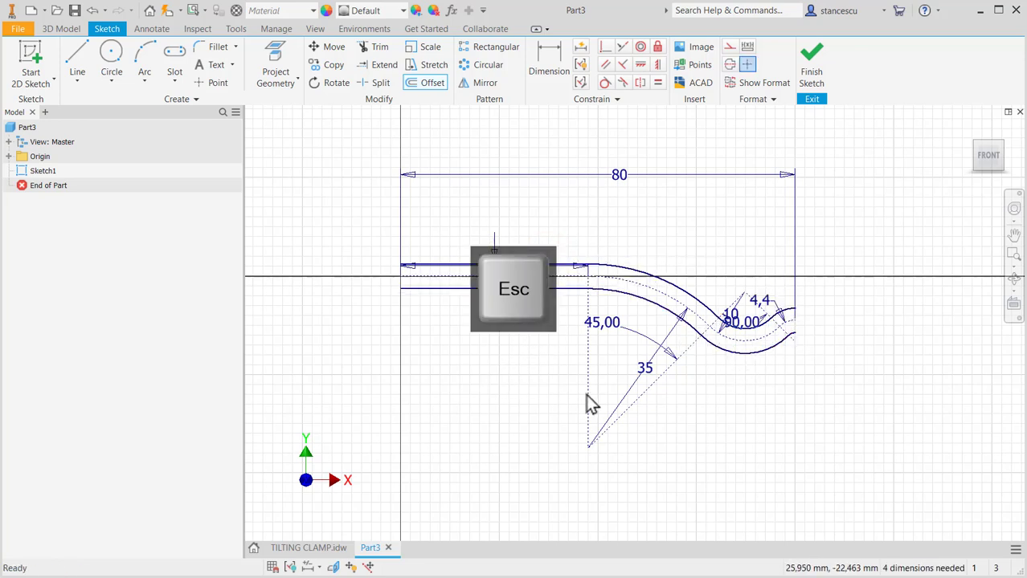
Close the right end of the two offset curves with a tangent arc
click(77, 61)
scroll(791, 302, down, 5)
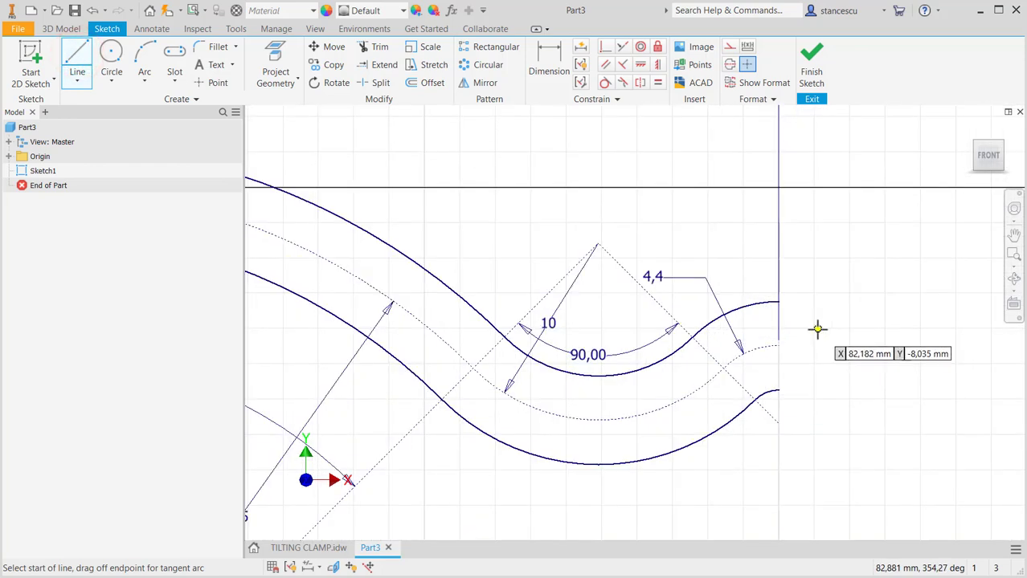
drag(779, 302, 778, 391)
click(777, 389)
key(Escape)
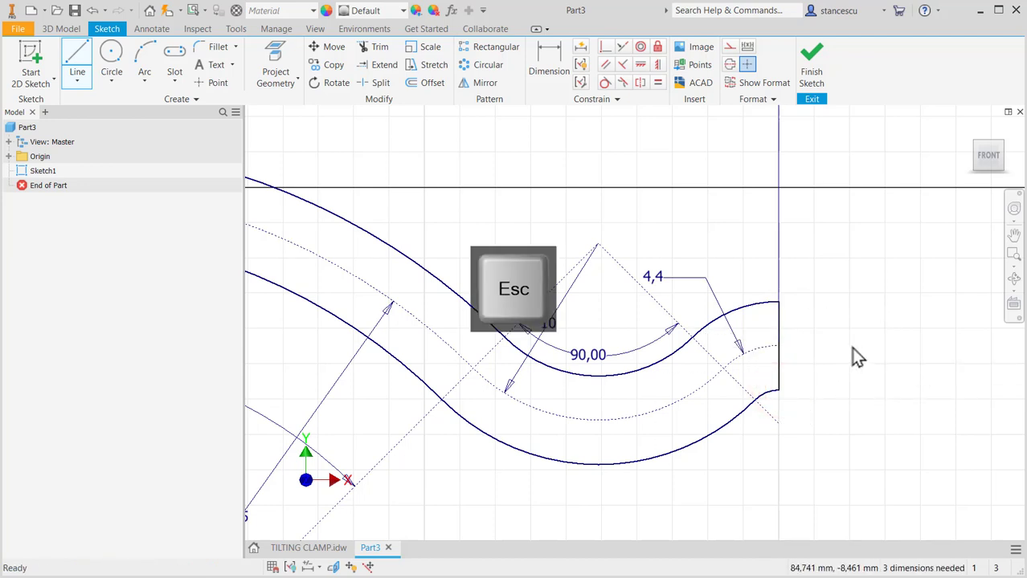
scroll(853, 355, down, 4)
Dimension the straight arm 38 long and 5 thick, moving the 2,5 dimension clear
middle_drag(581, 367, 719, 394)
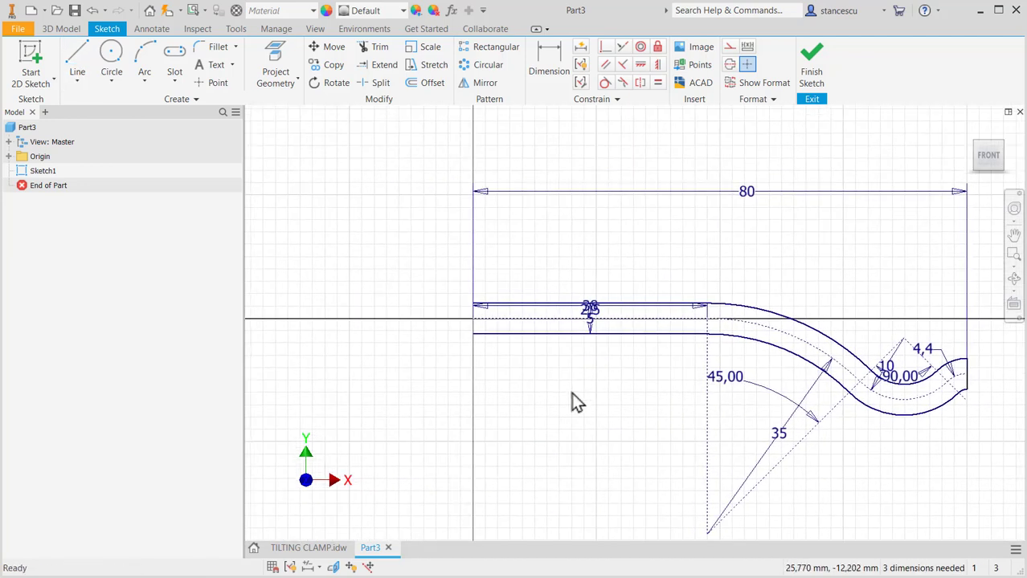
key(Escape)
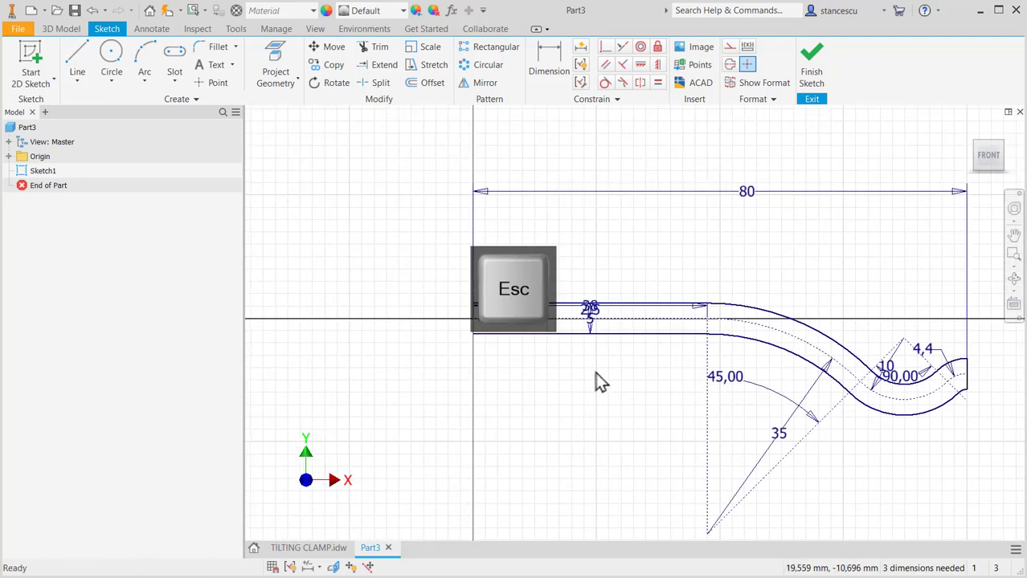
click(592, 306)
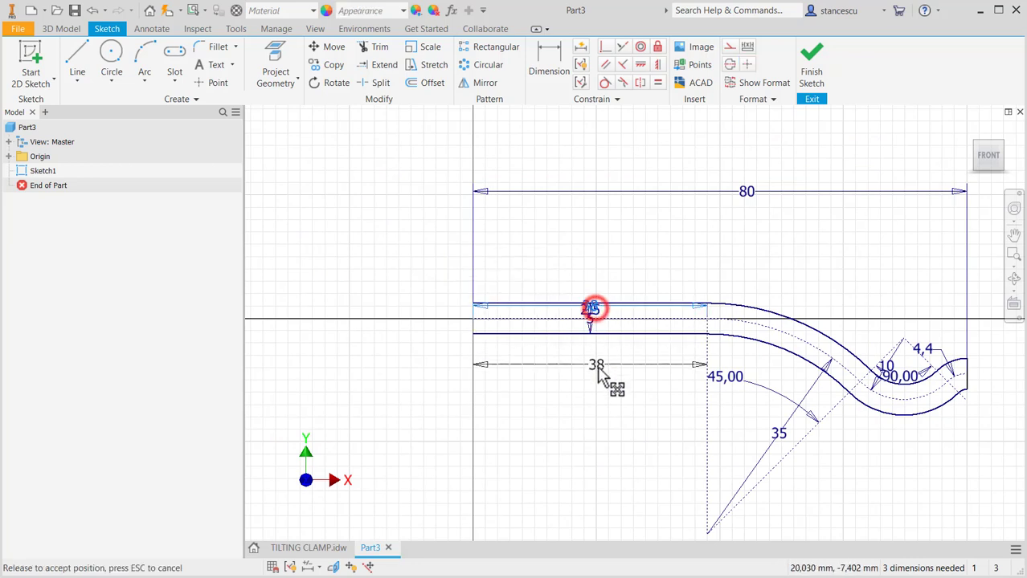
click(578, 365)
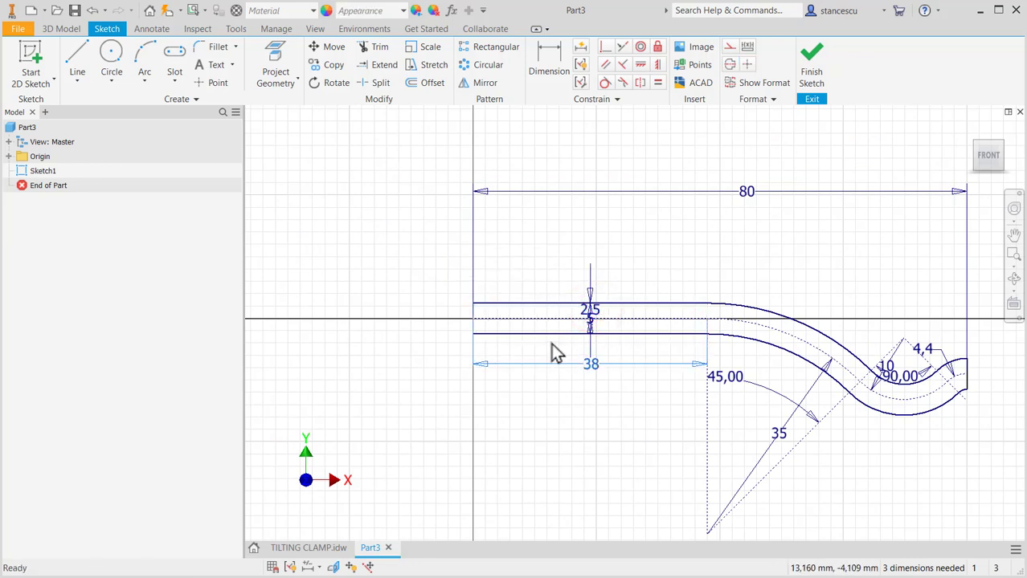
click(590, 318)
click(664, 261)
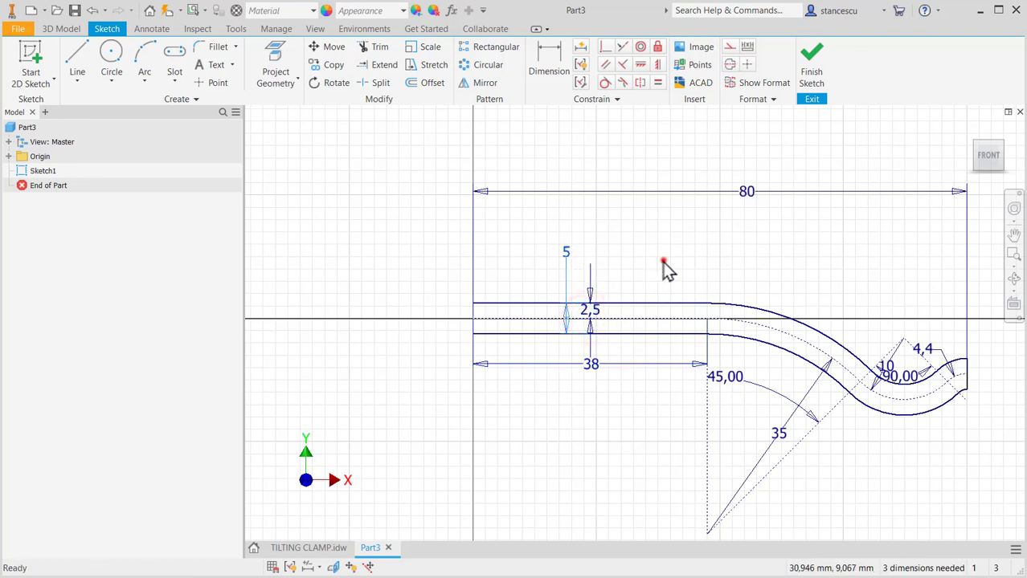
drag(591, 306, 652, 280)
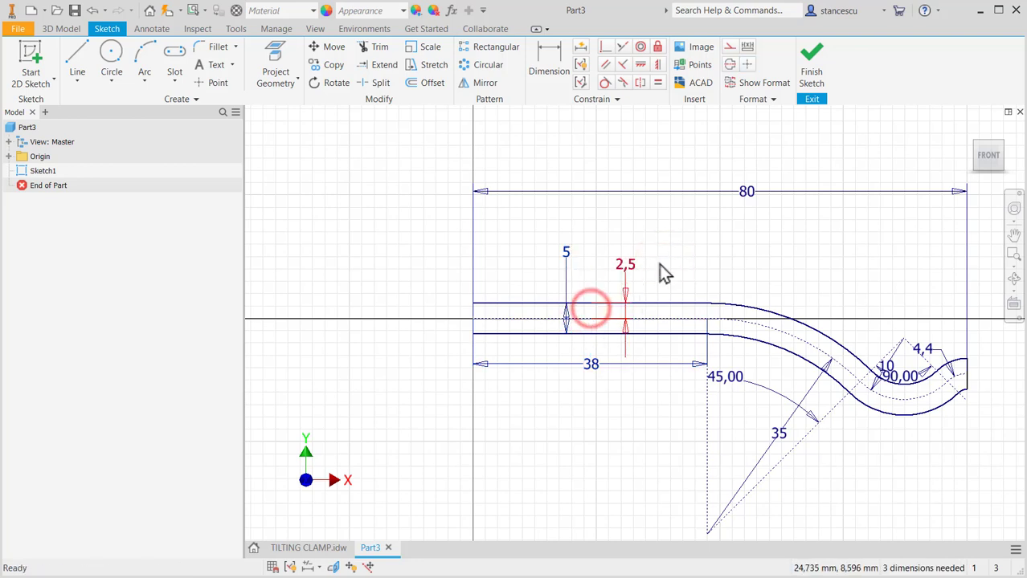
click(672, 233)
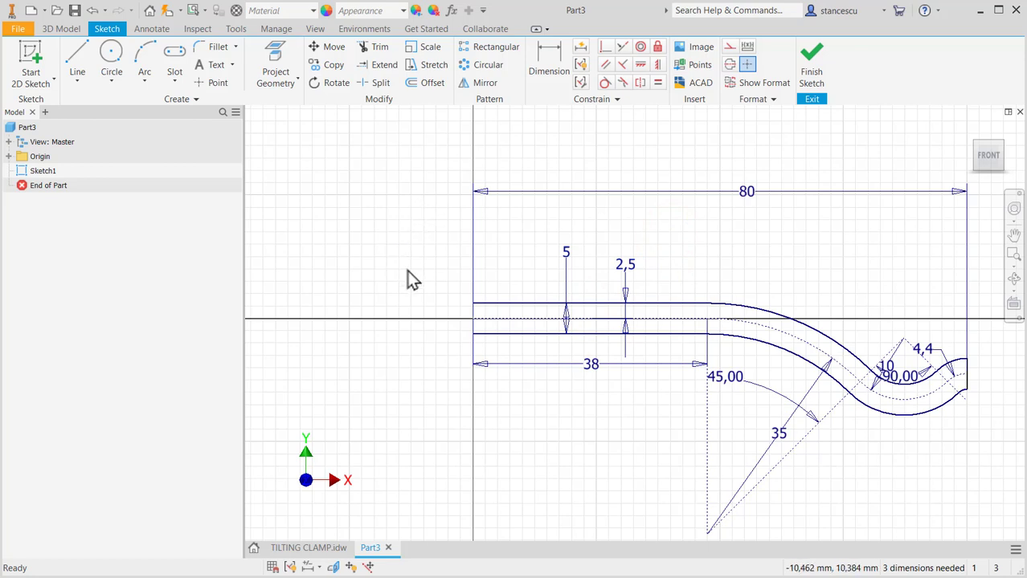
After checking the drawing, draw concentric Ø12 and Ø6 circles at the sketch origin
click(290, 549)
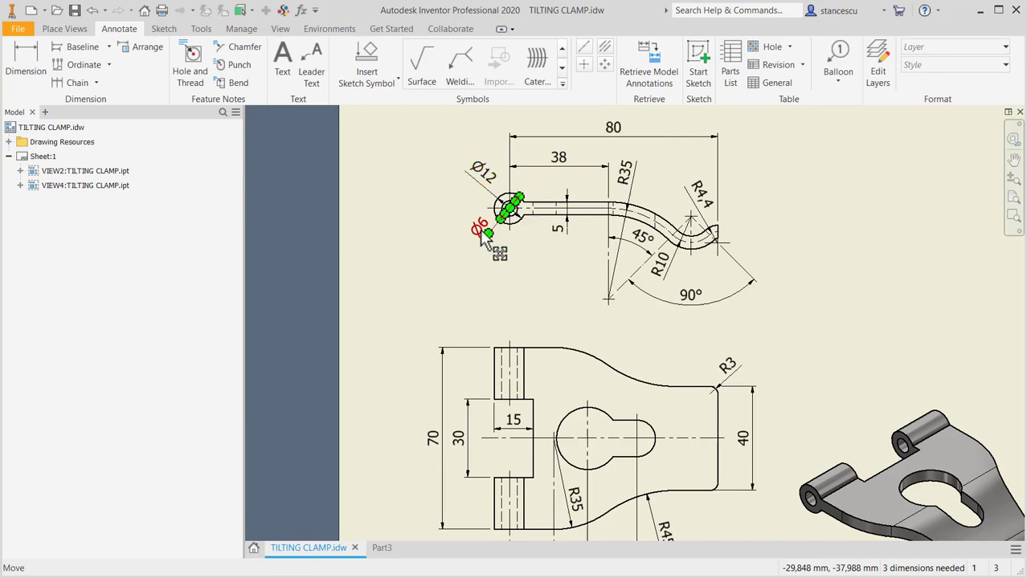
click(386, 548)
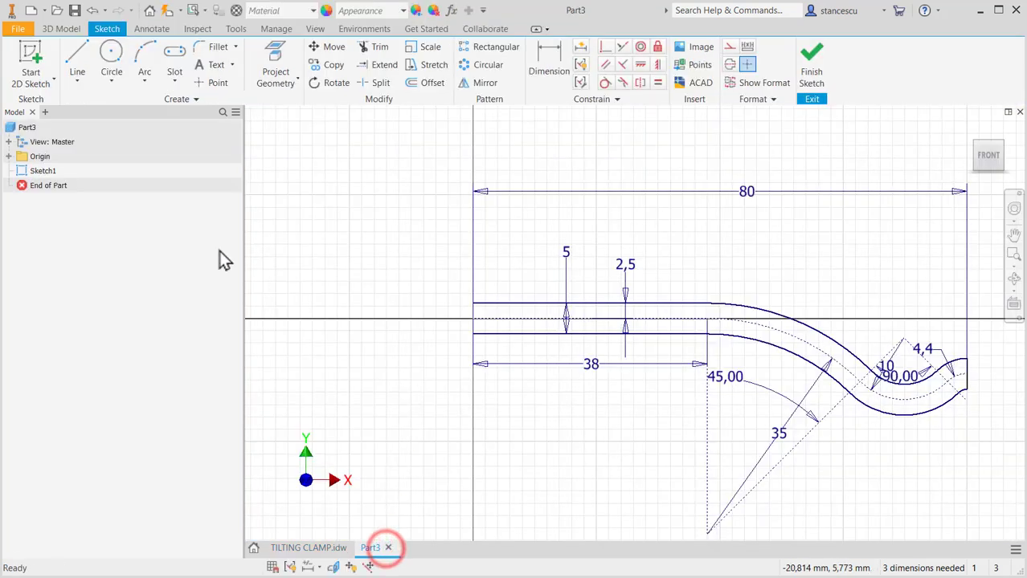
click(112, 54)
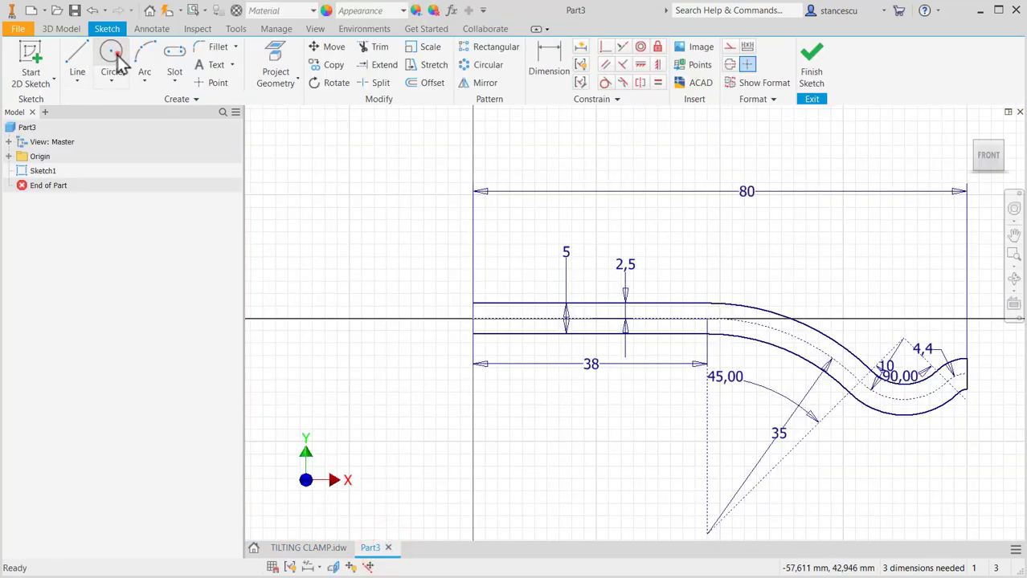
click(473, 318)
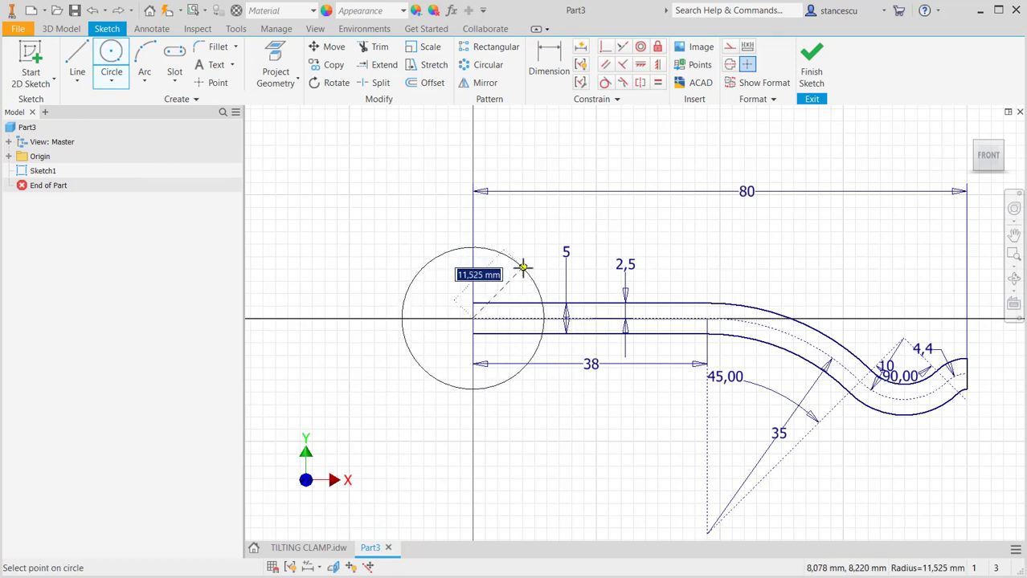
right_click(523, 268)
click(511, 377)
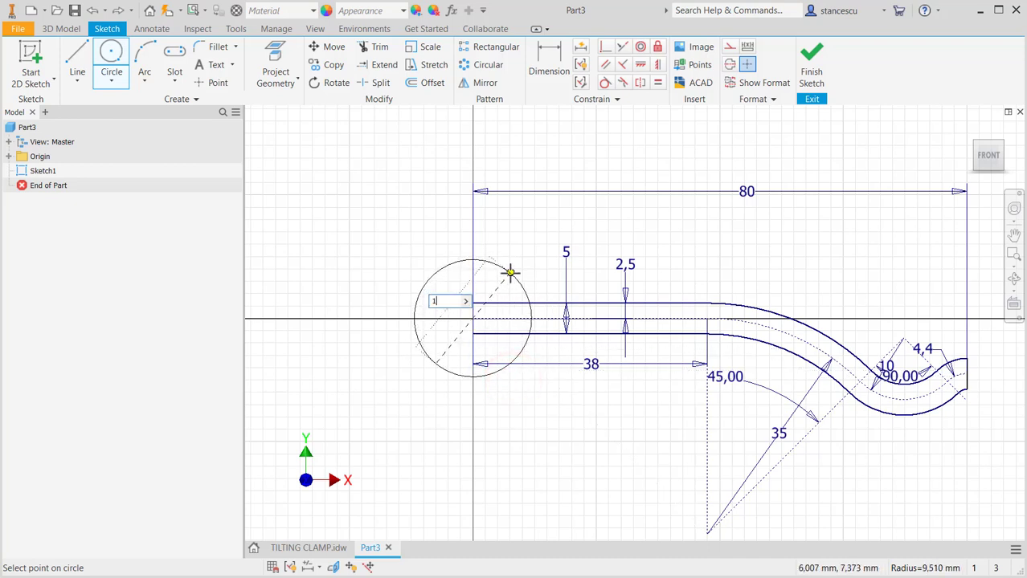
key(Return)
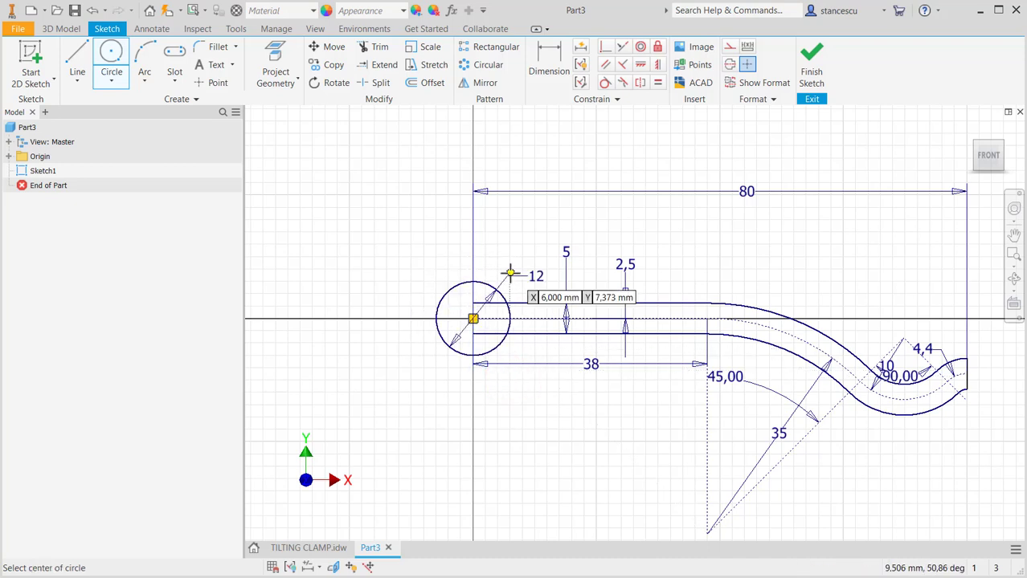
click(473, 319)
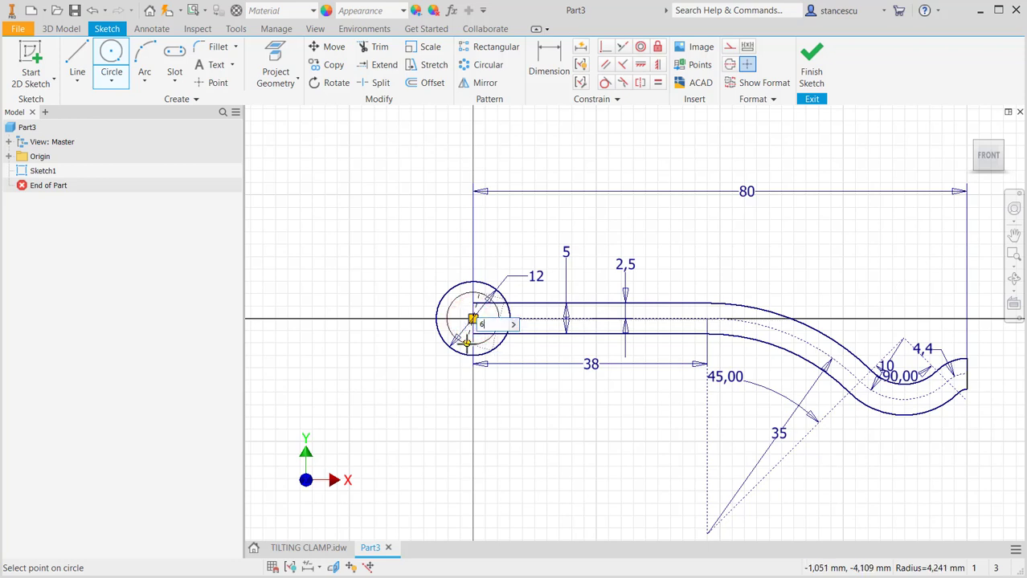
text(6)
key(Return)
scroll(486, 323, up, 4)
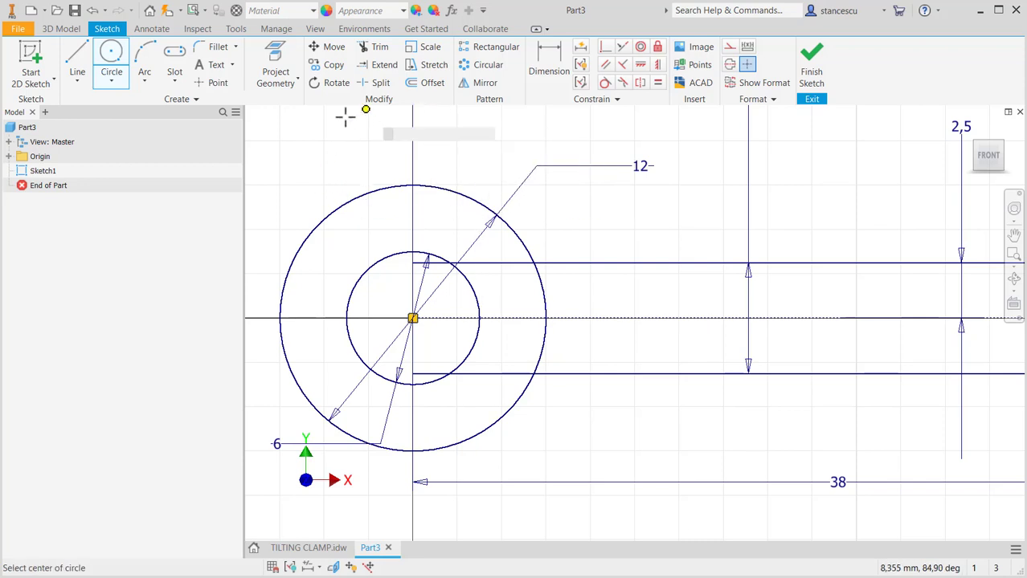
Trim the arm edges inside the circles and the Ø12 arc between them, then finish Sketch1
click(372, 47)
click(436, 264)
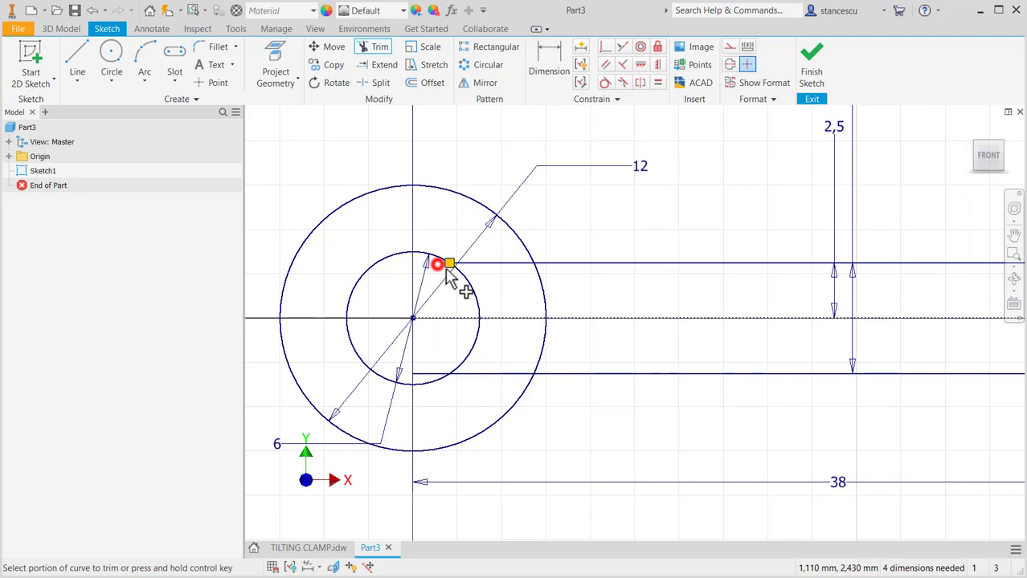
click(485, 265)
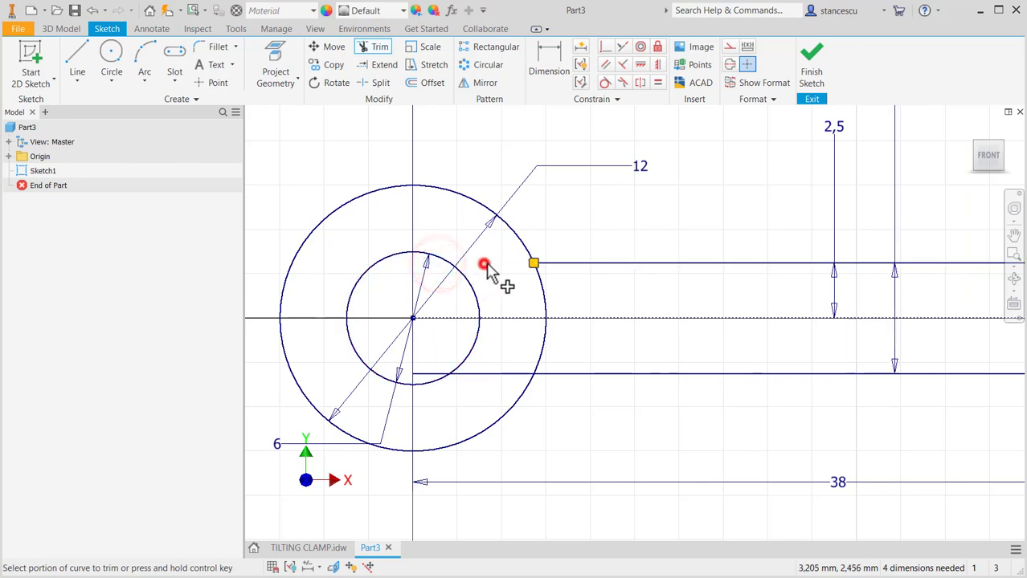
click(489, 374)
click(424, 372)
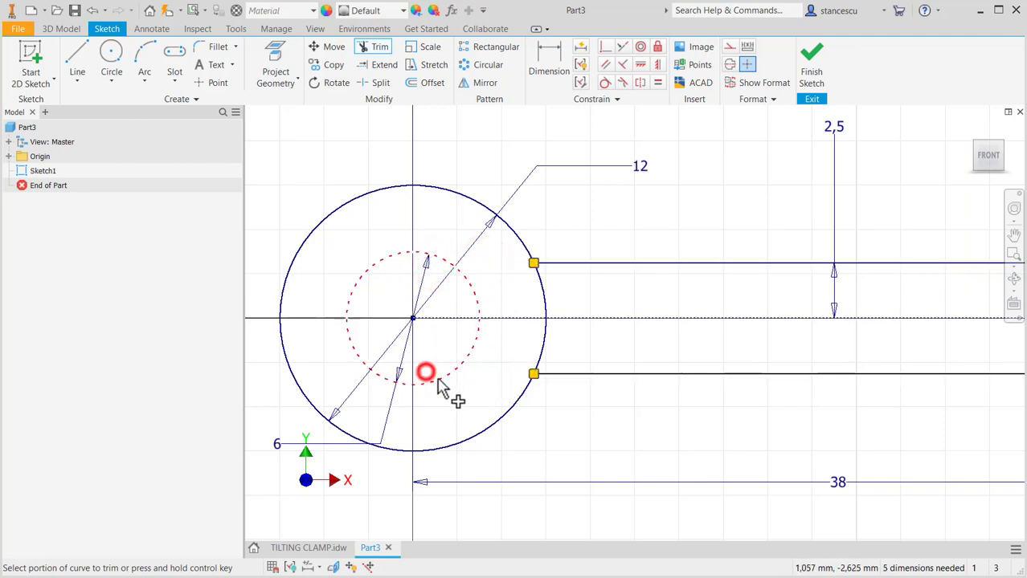
click(538, 353)
click(542, 283)
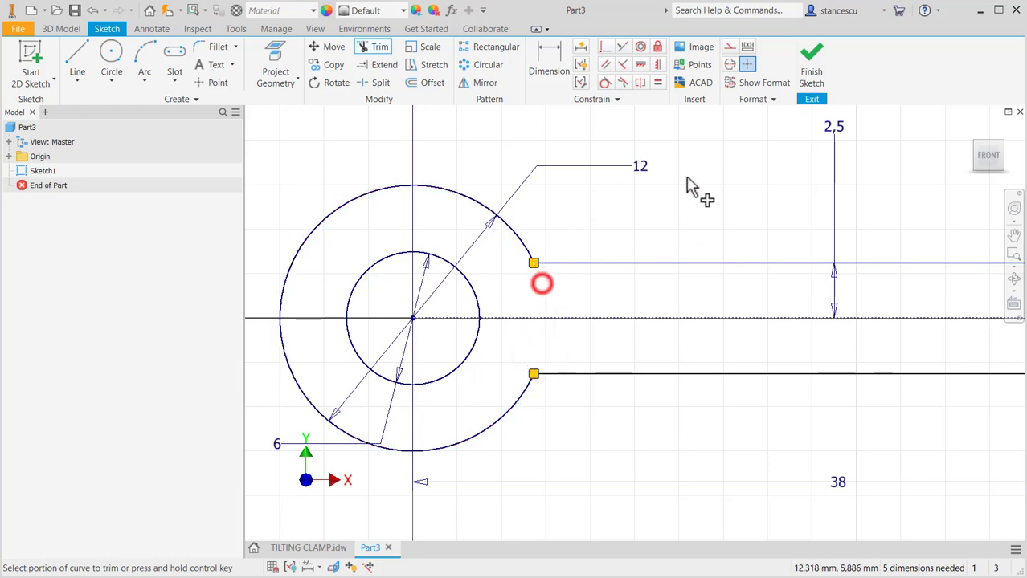
click(813, 79)
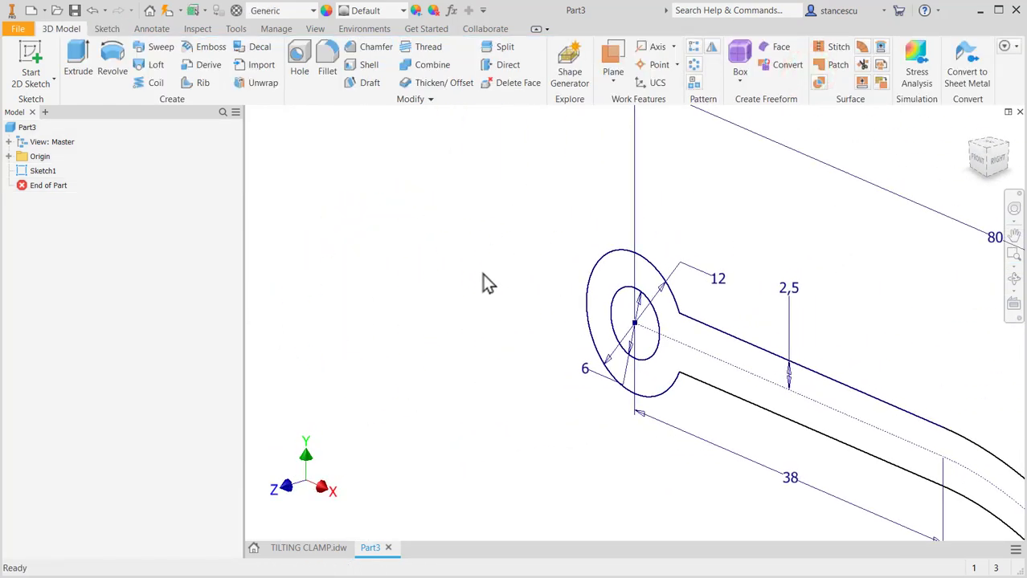
Reset to the home view and check the 70 dimension on the TILTING CLAMP drawing, then return to Part3
key(F6)
click(697, 217)
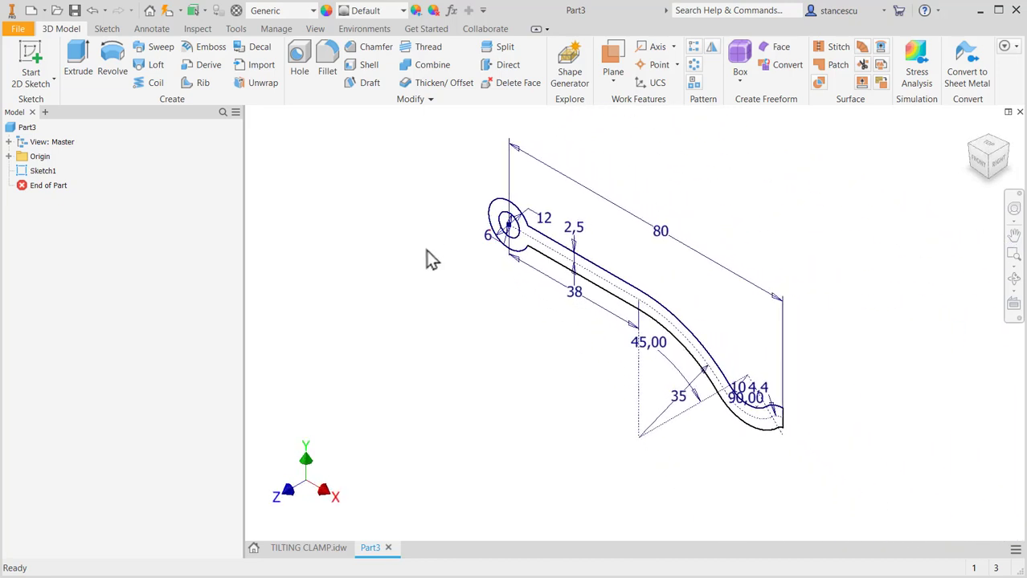
click(308, 548)
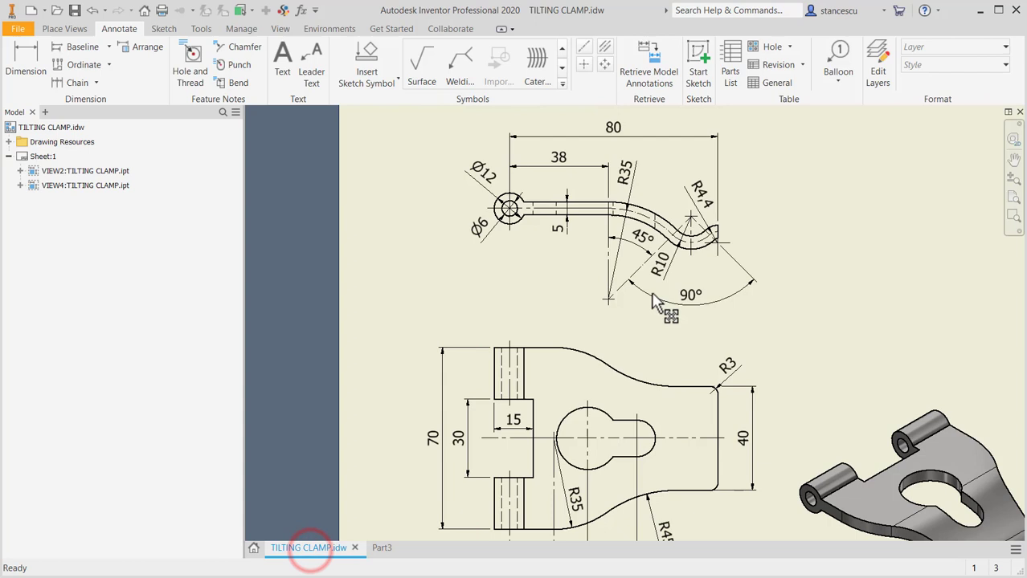
key(Escape)
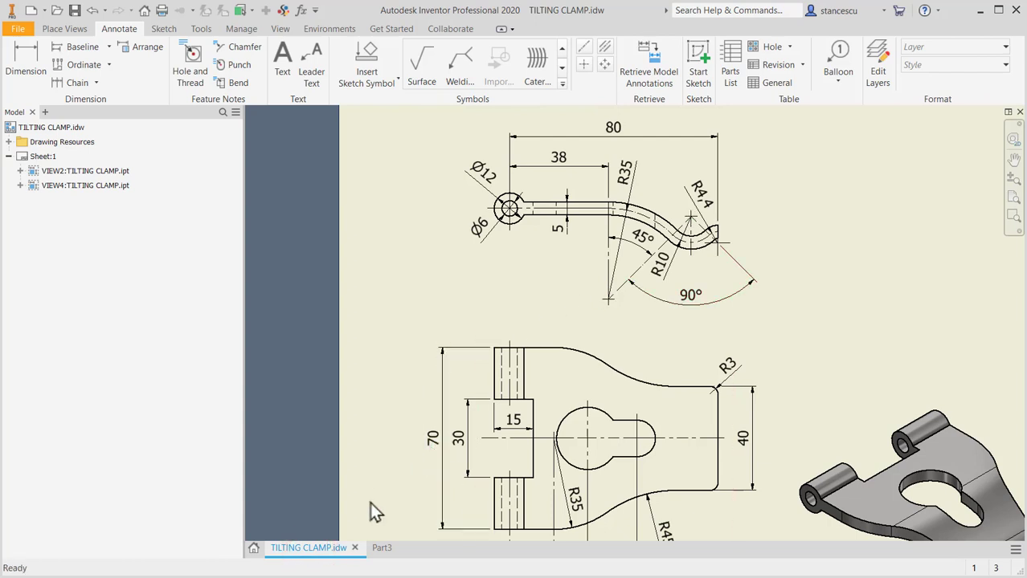
click(381, 548)
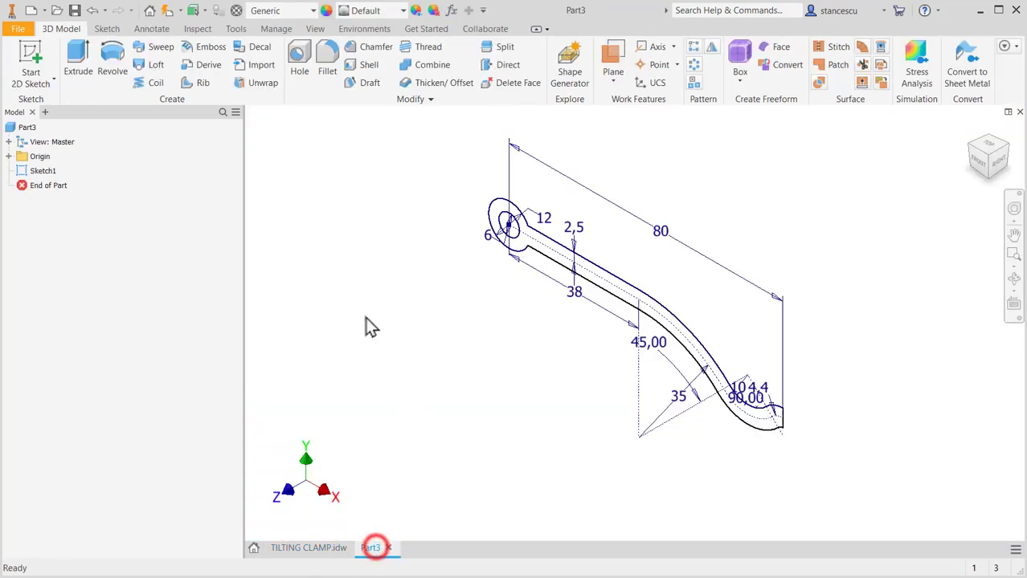
Extrude the clamp profile symmetrically to a 70 mm wide solid
click(78, 58)
click(547, 249)
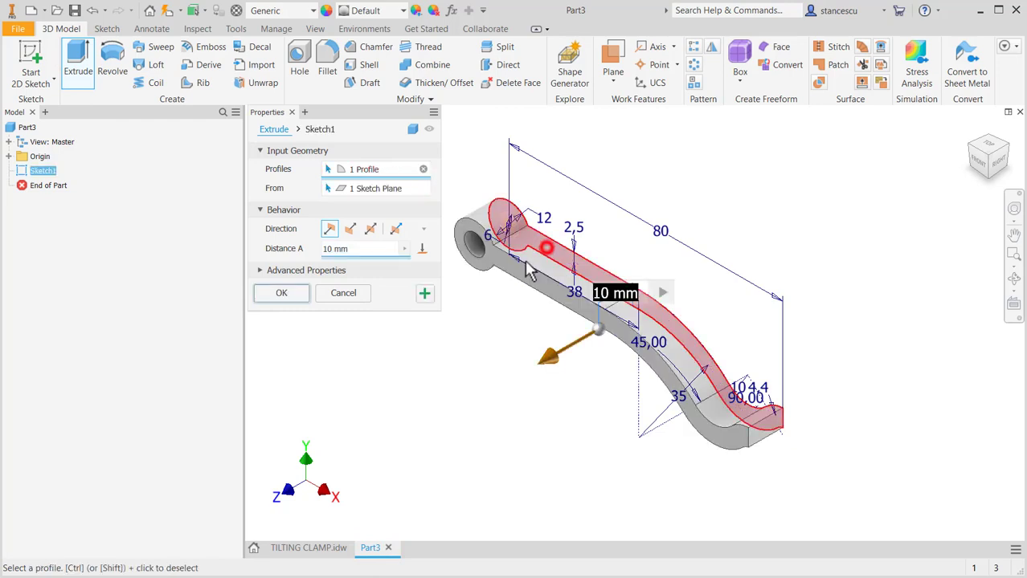
click(369, 229)
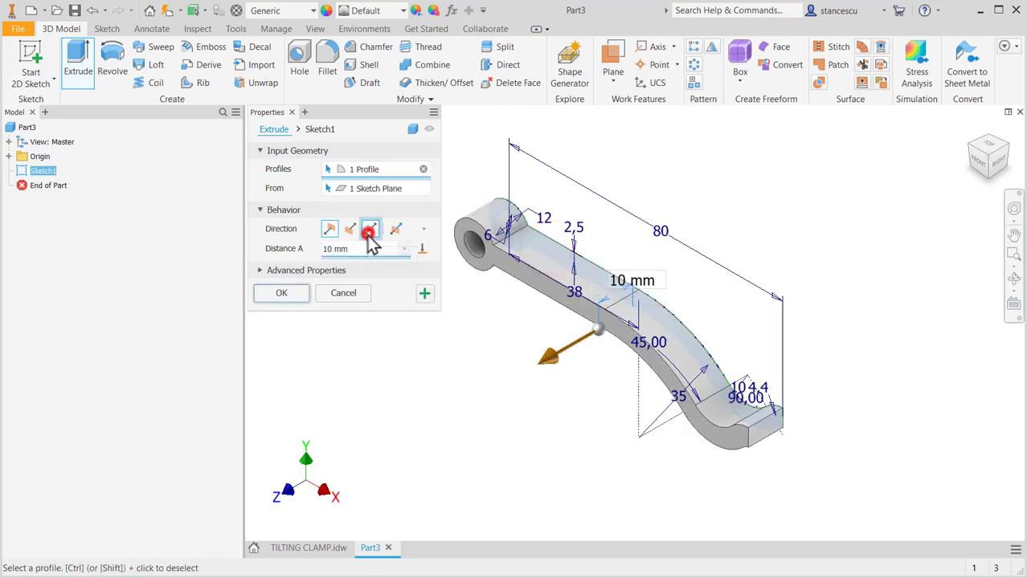
text(70)
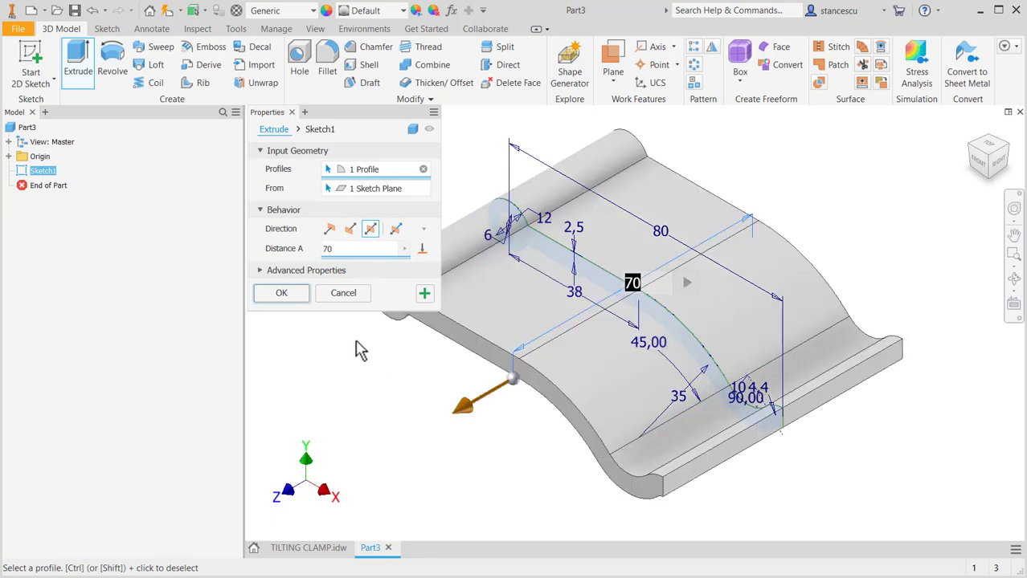
click(292, 295)
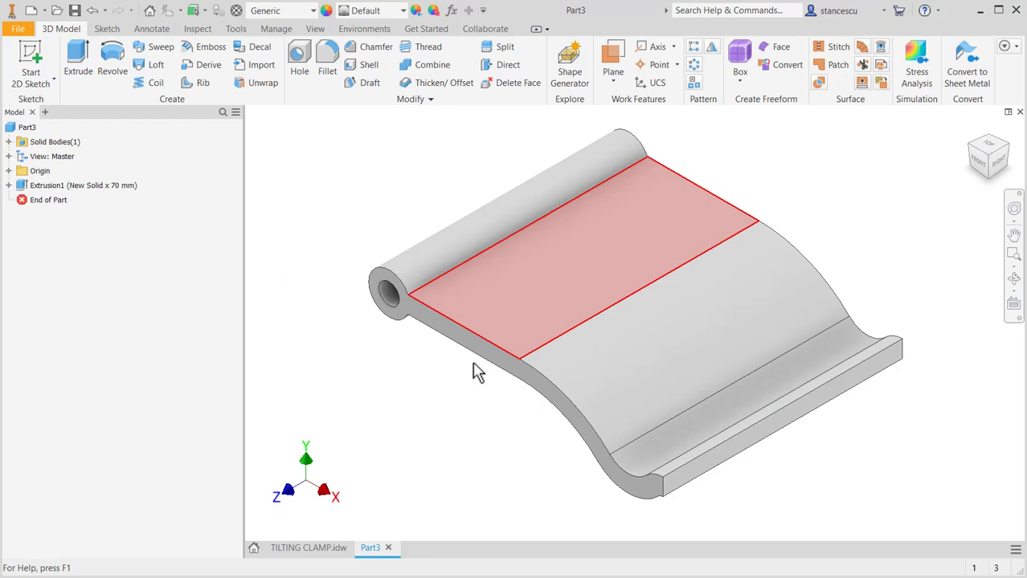
Check the R3 on the drawing, then fillet the two far-end lip edges with a 3 mm radius
click(315, 549)
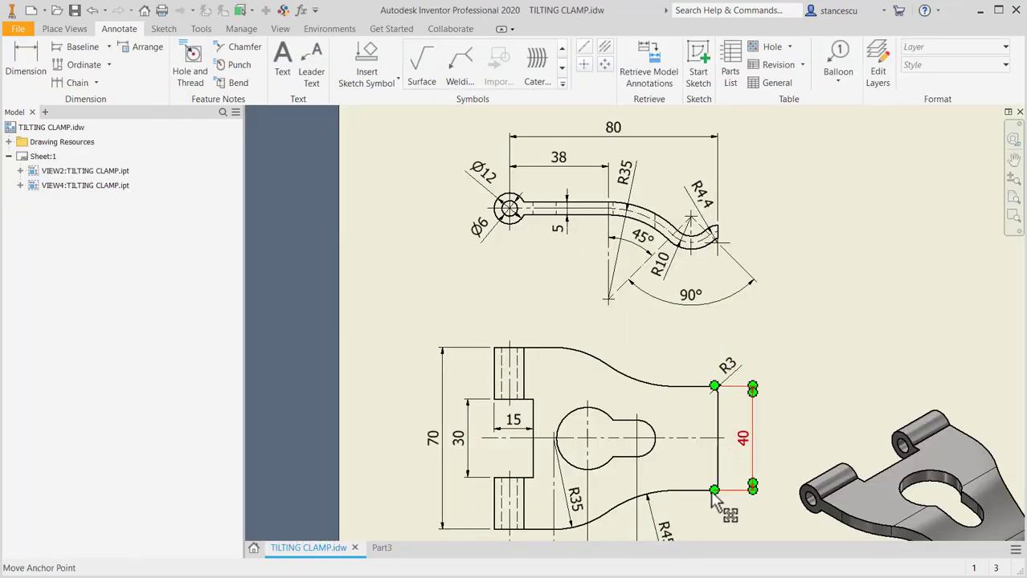
click(381, 549)
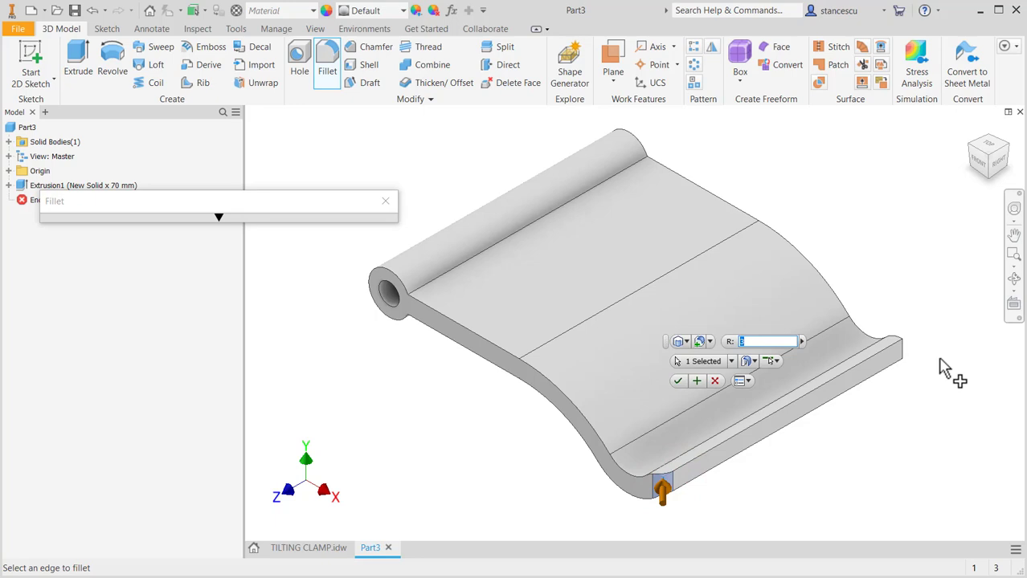
click(903, 347)
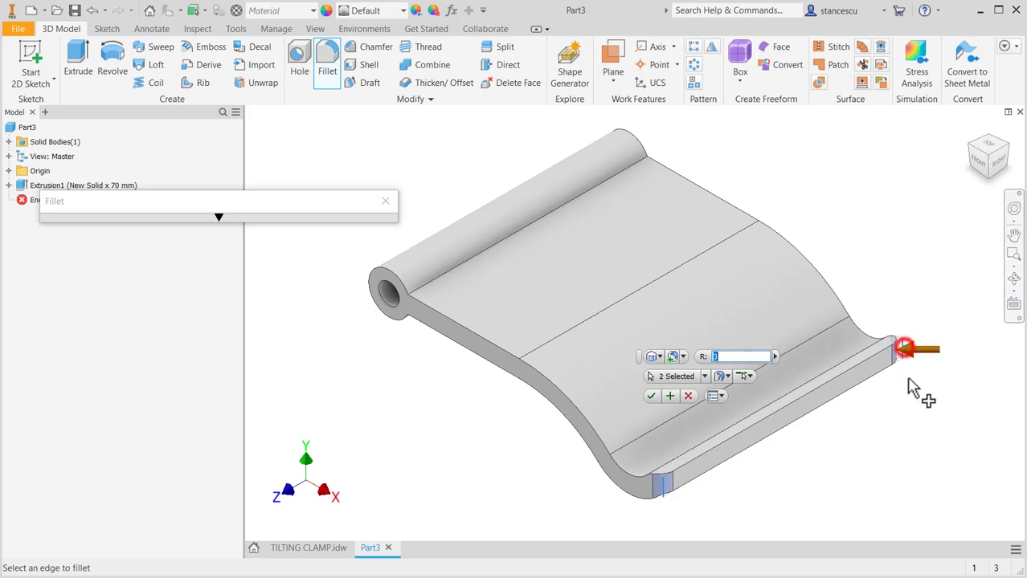
click(656, 394)
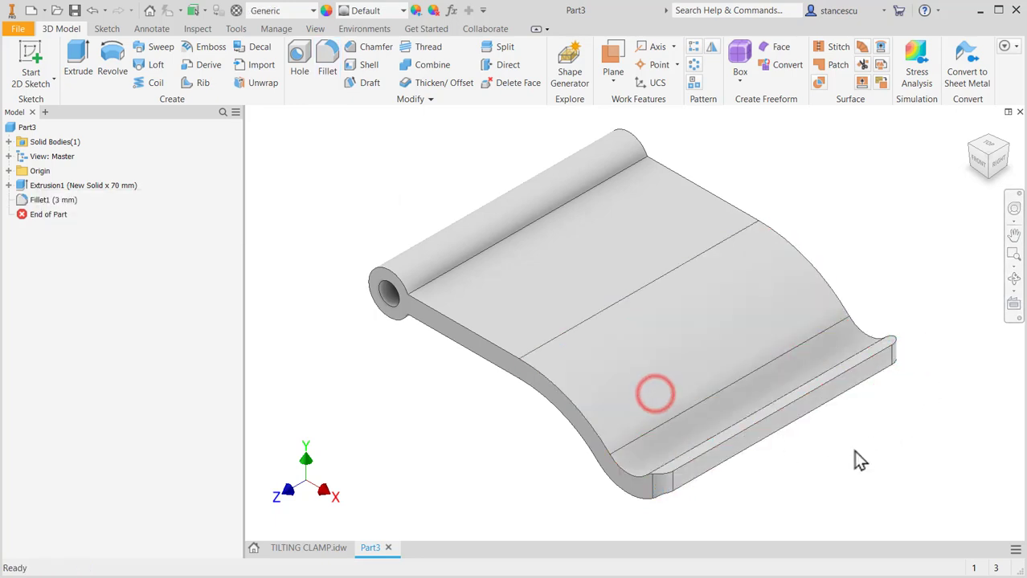
Start a new sketch on the part's XZ Plane
click(9, 171)
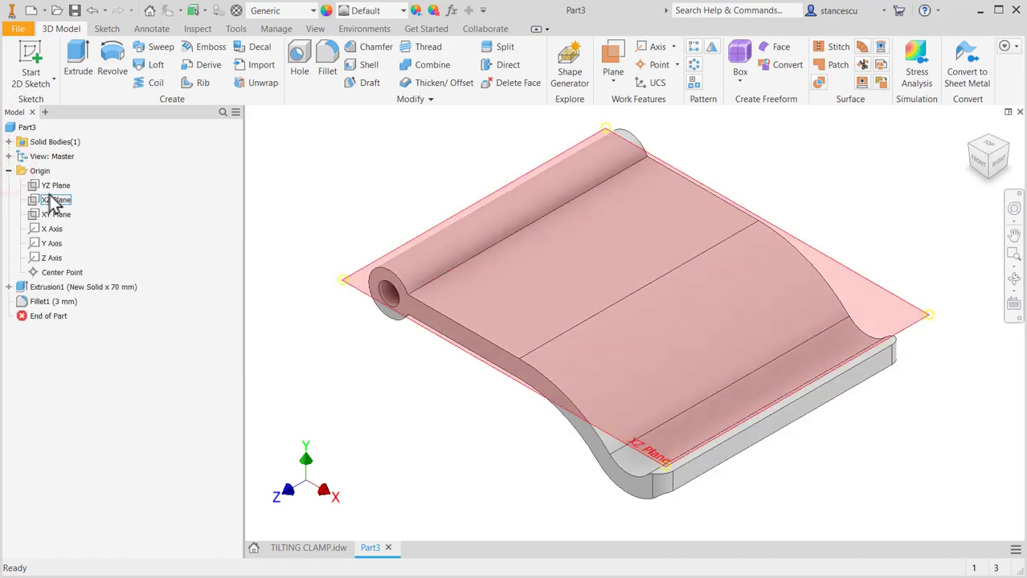
click(49, 202)
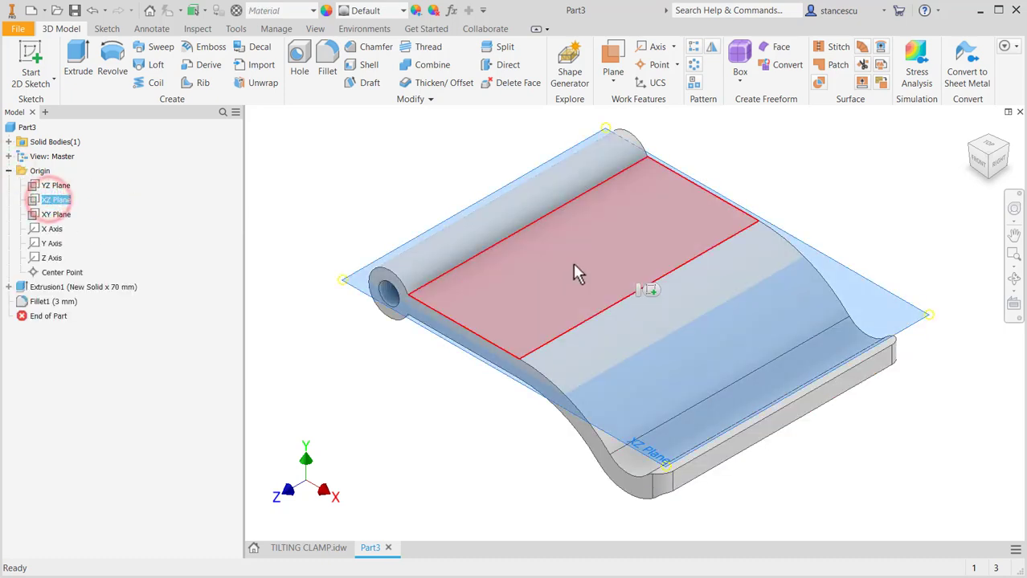
click(652, 291)
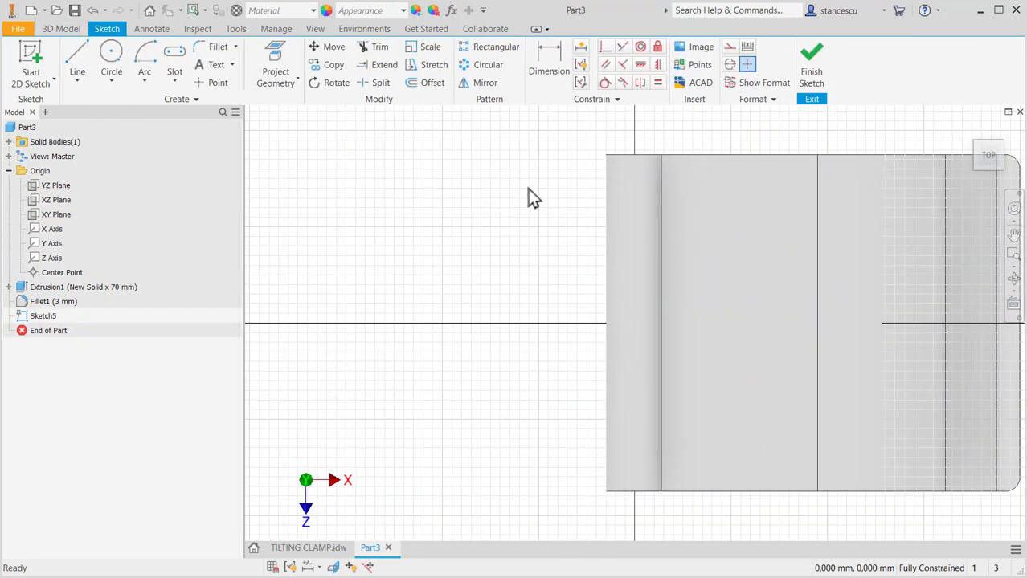
Return to the home view, slice the part at the sketch plane, and center it
key(Home)
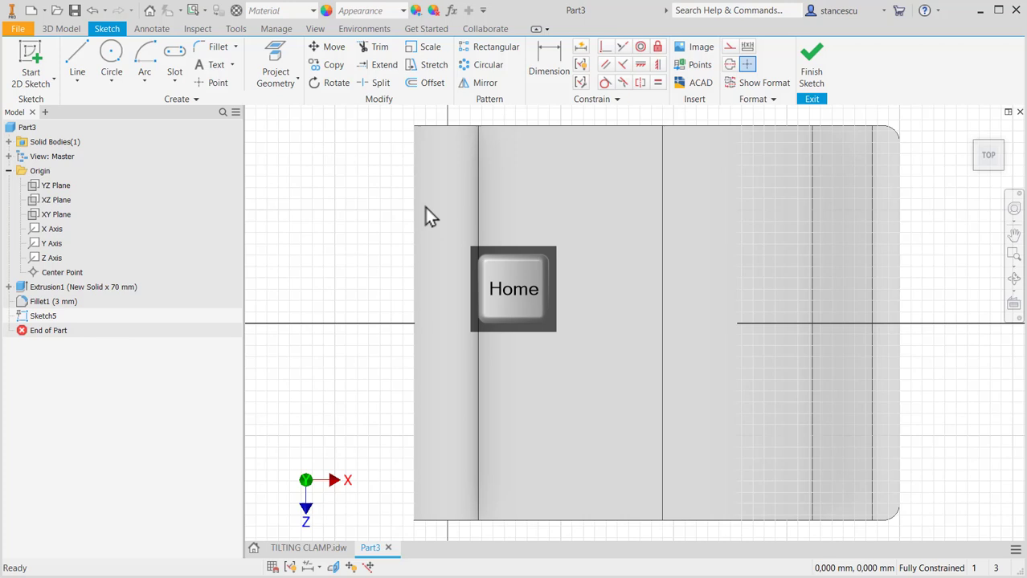
key(F7)
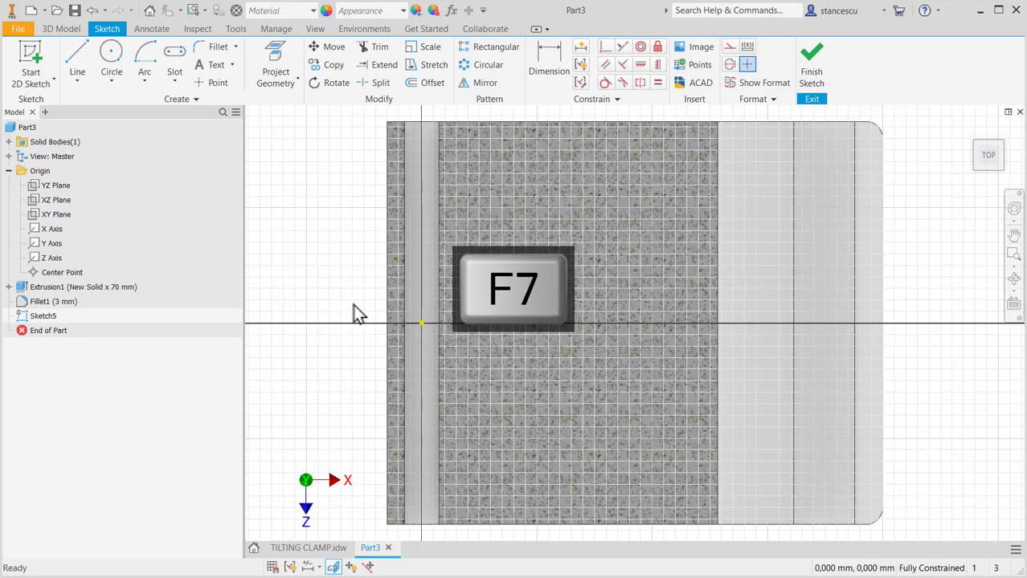
scroll(358, 314, down, 2)
middle_drag(435, 320, 559, 335)
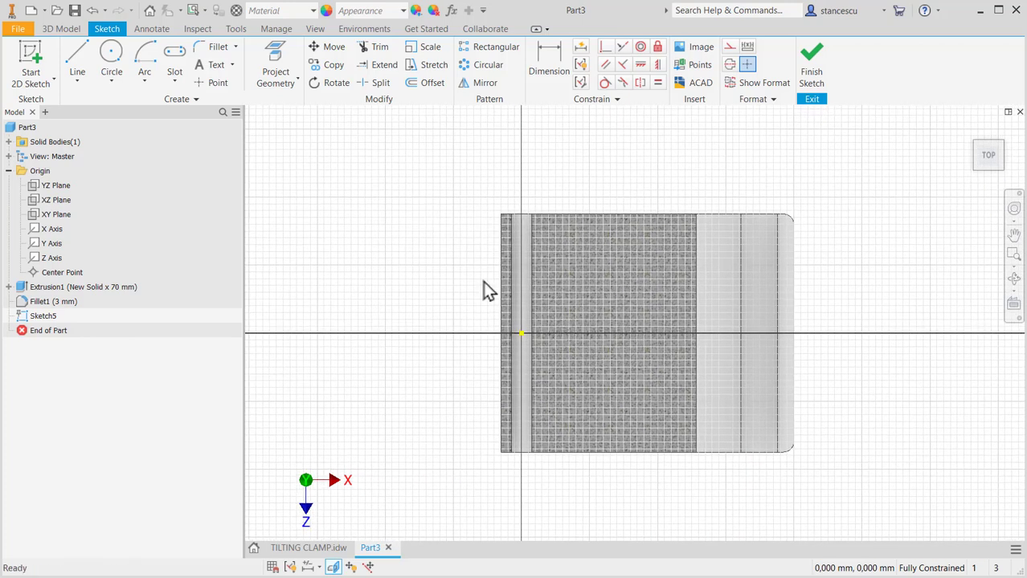
Consult the TILTING CLAMP reference drawing and come back to the Part3 sketch
click(76, 55)
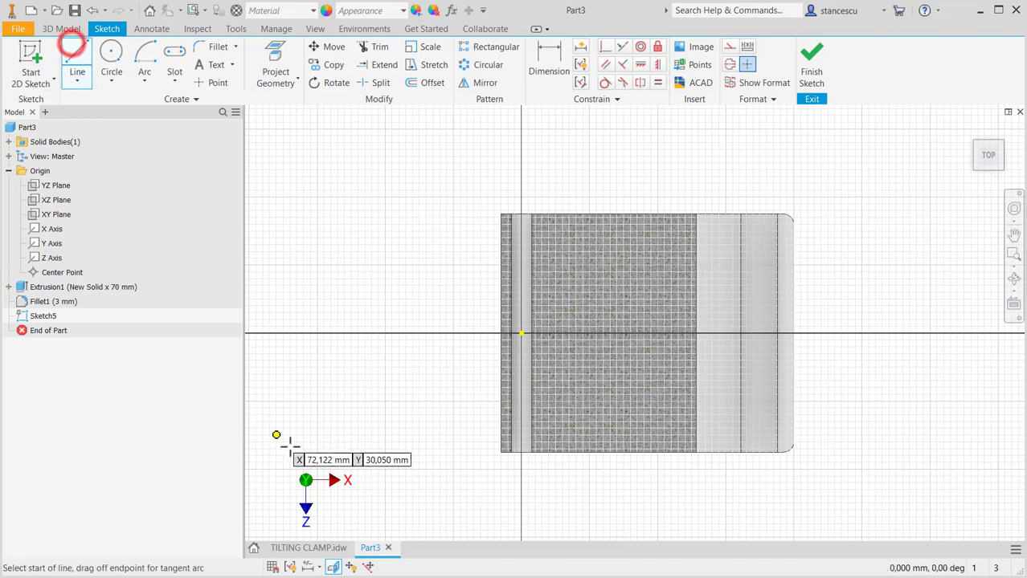
click(310, 548)
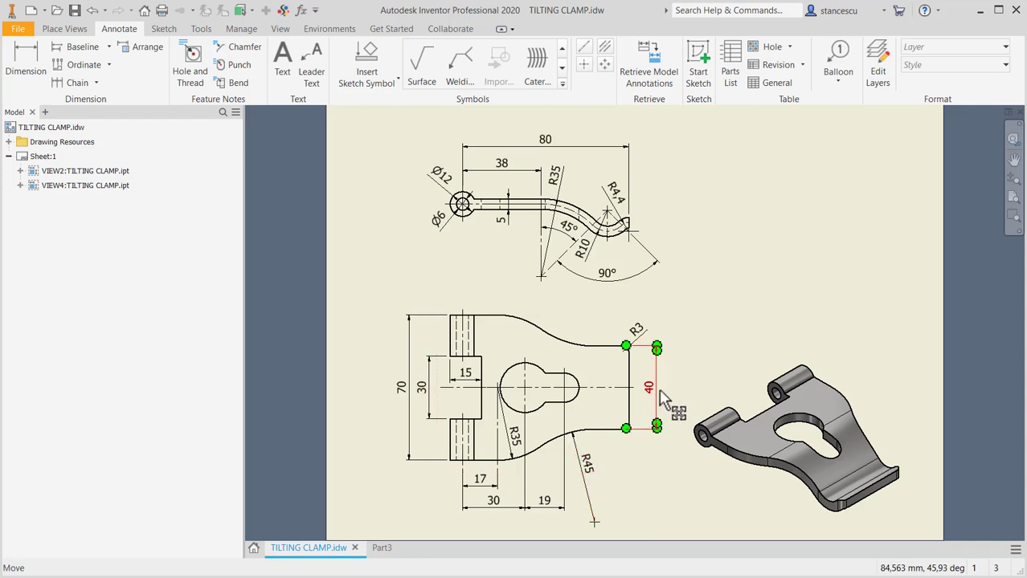
click(382, 547)
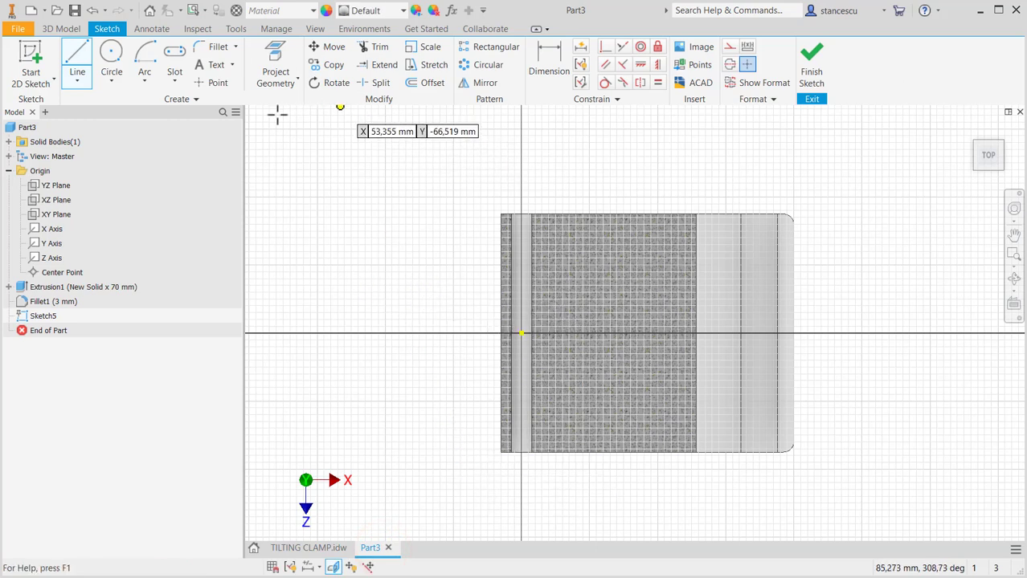
Project the part's left and right edges into the sketch
click(276, 63)
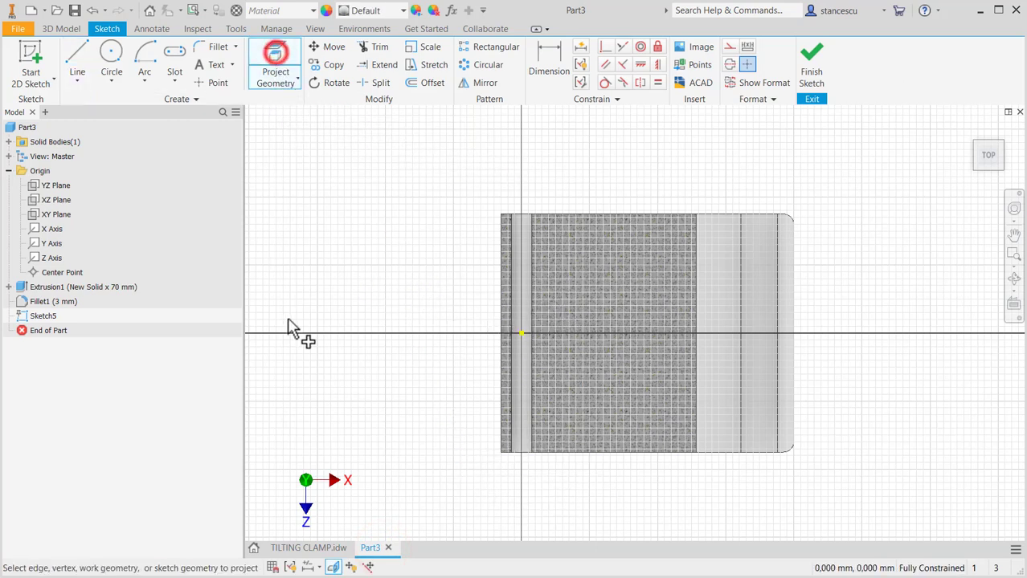
click(499, 416)
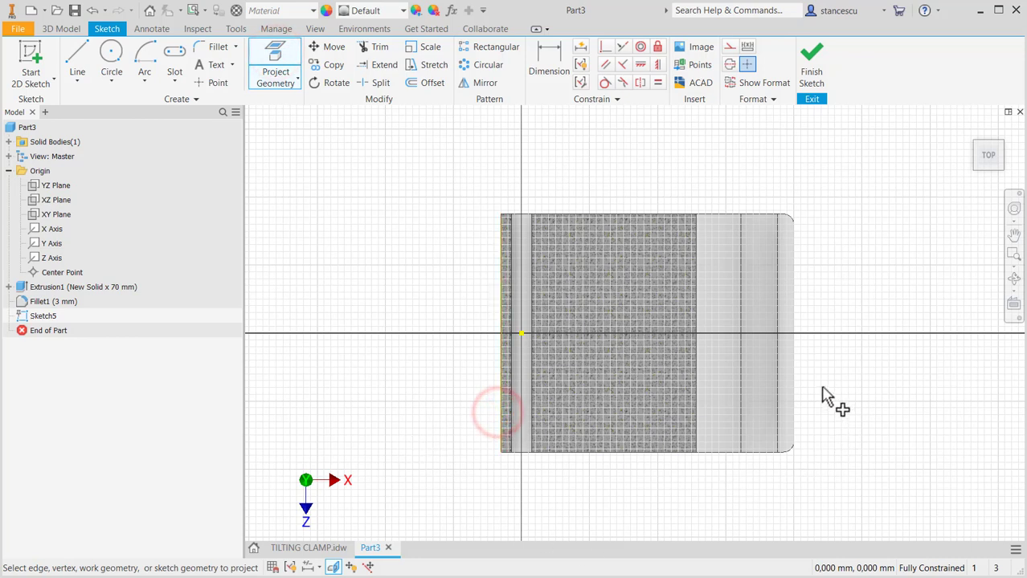
click(797, 392)
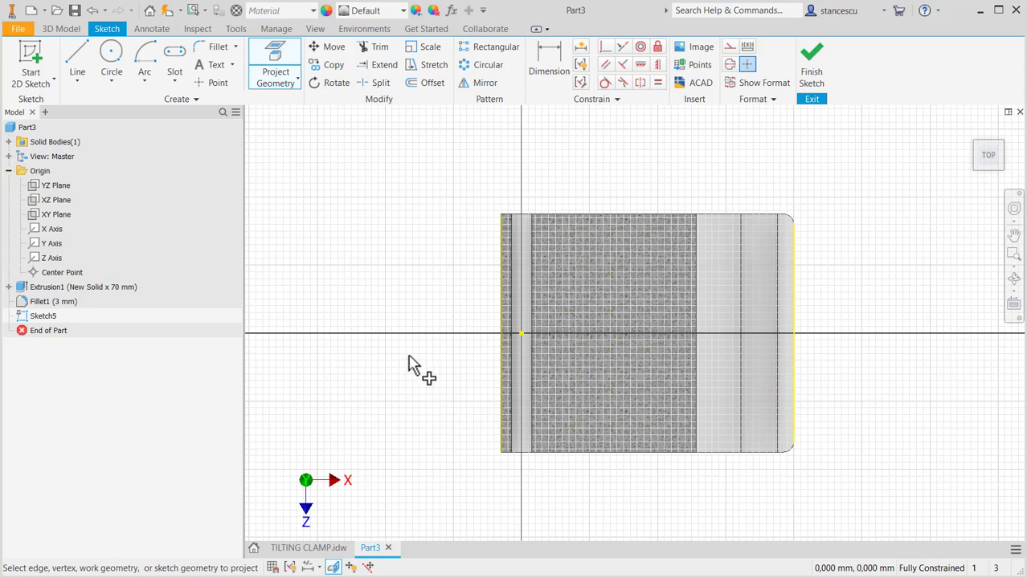
key(Escape)
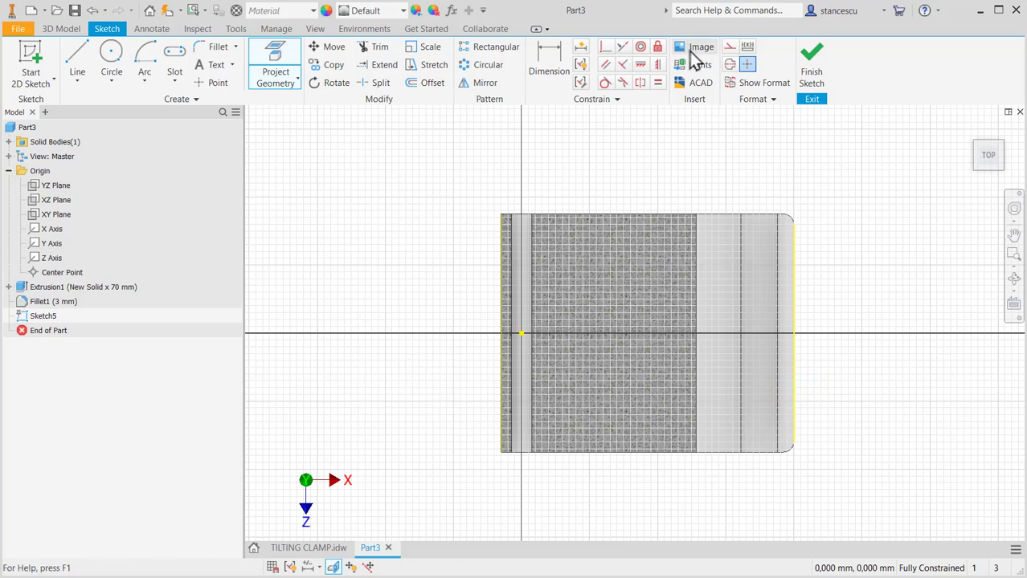
Project the X Axis into the sketch as a construction line
click(727, 46)
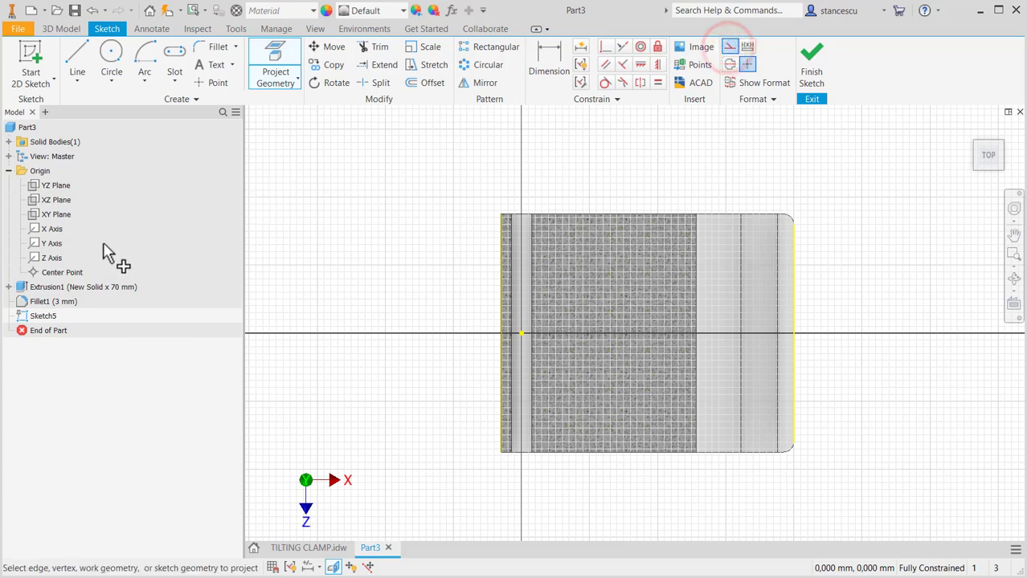
click(50, 228)
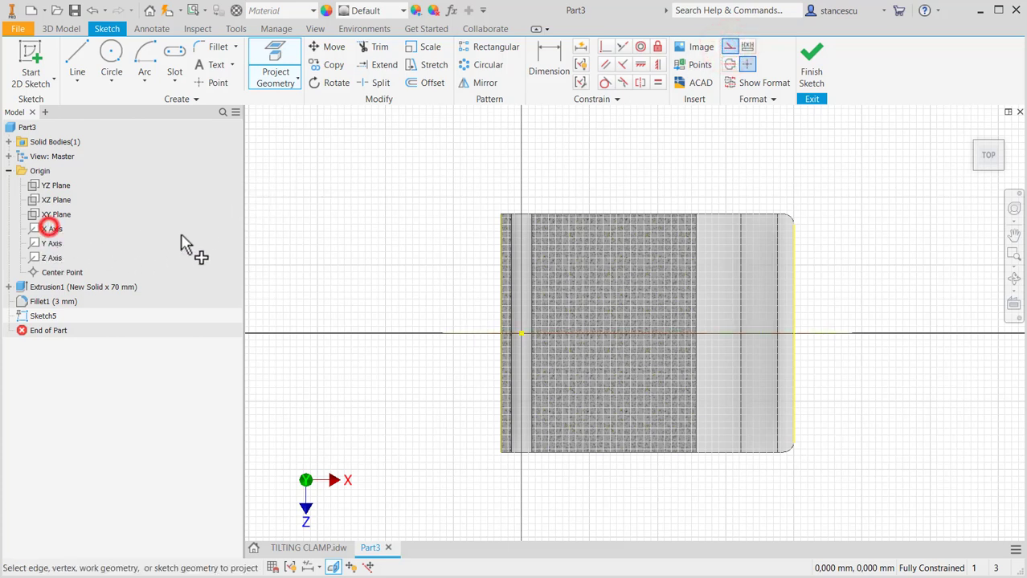
click(367, 194)
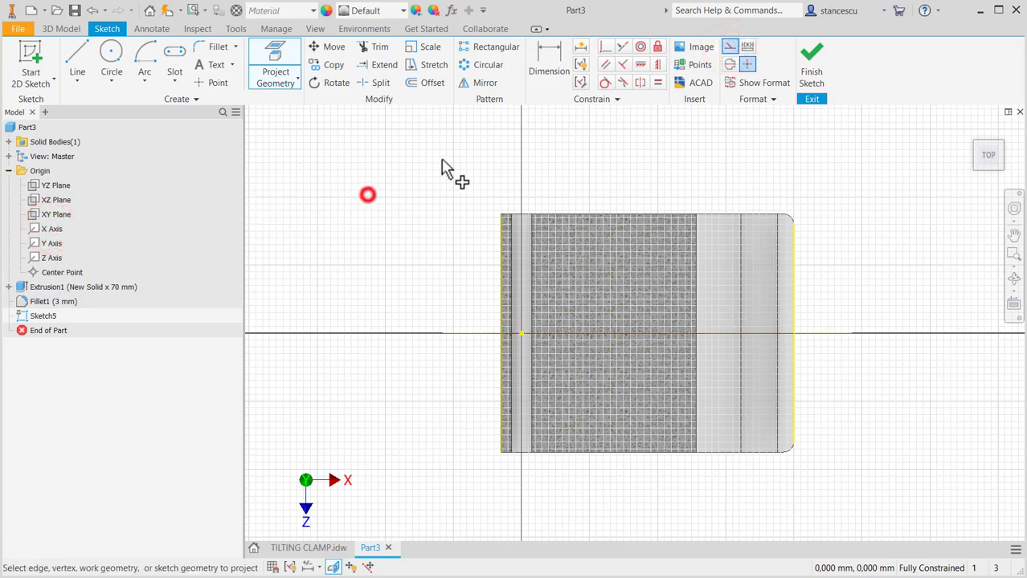
click(729, 45)
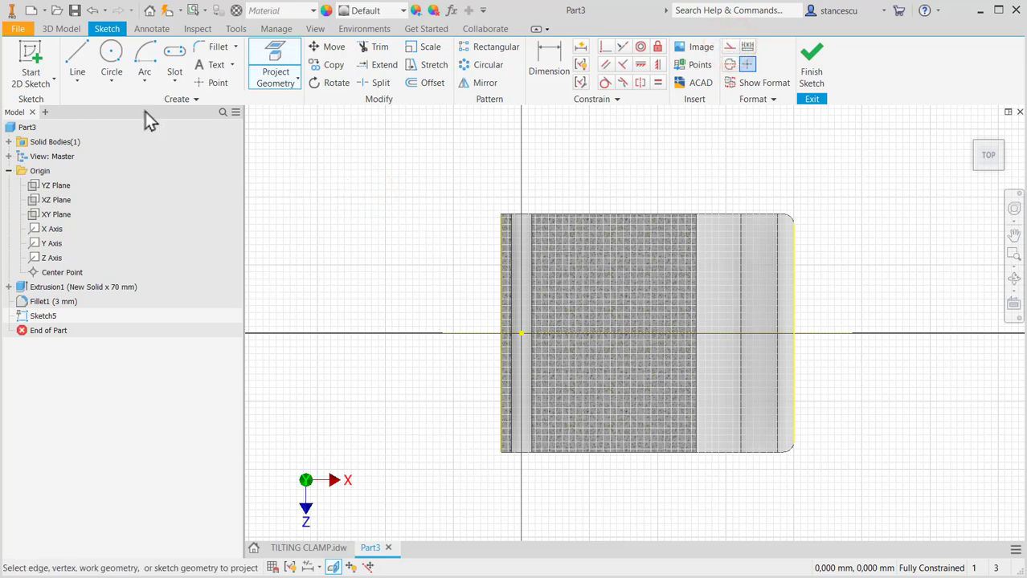
Draw the bottom line, tangent S-curve and horizontal line, trimming its overhang at the right edge
click(76, 57)
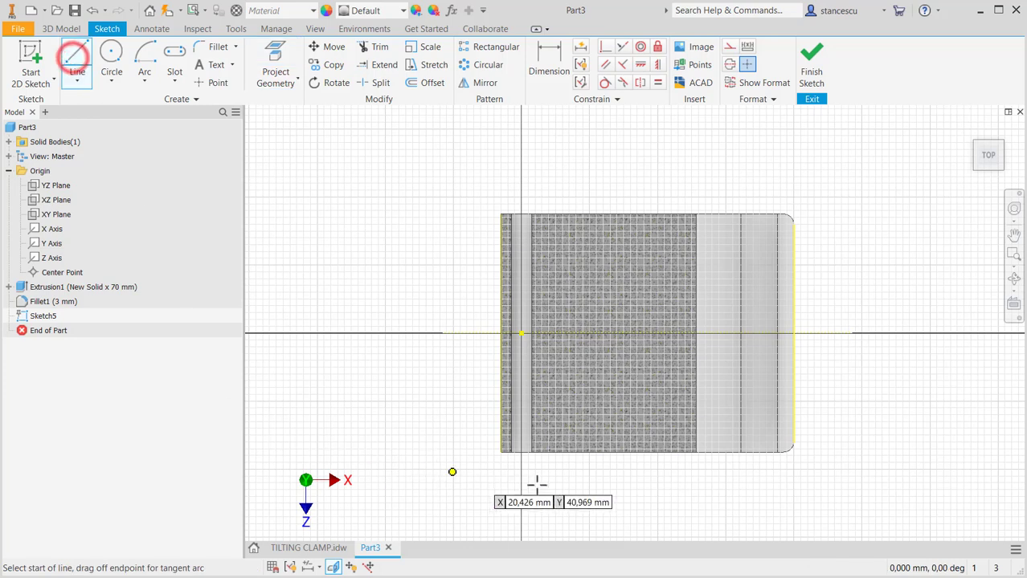
click(501, 453)
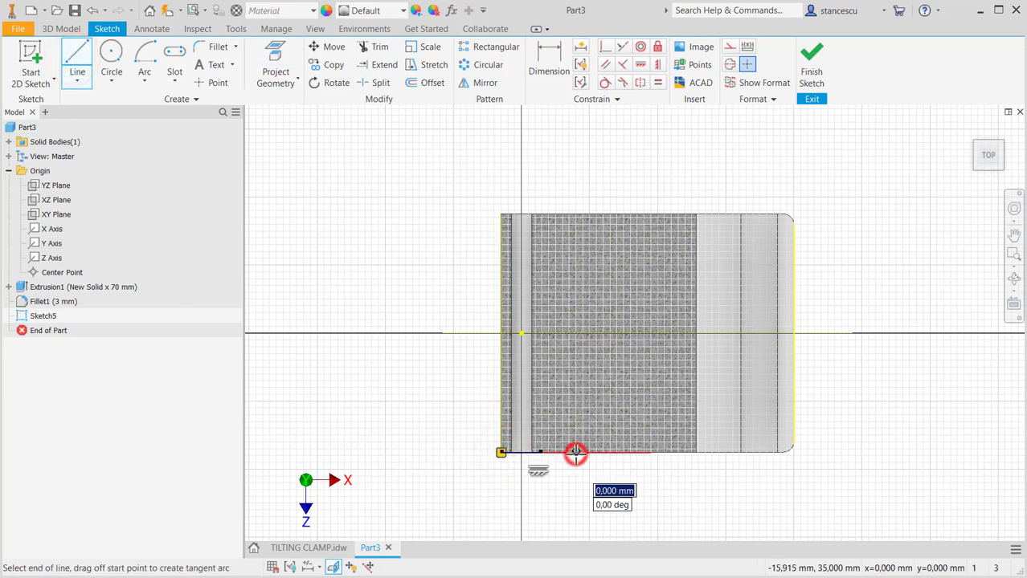
drag(575, 453, 707, 370)
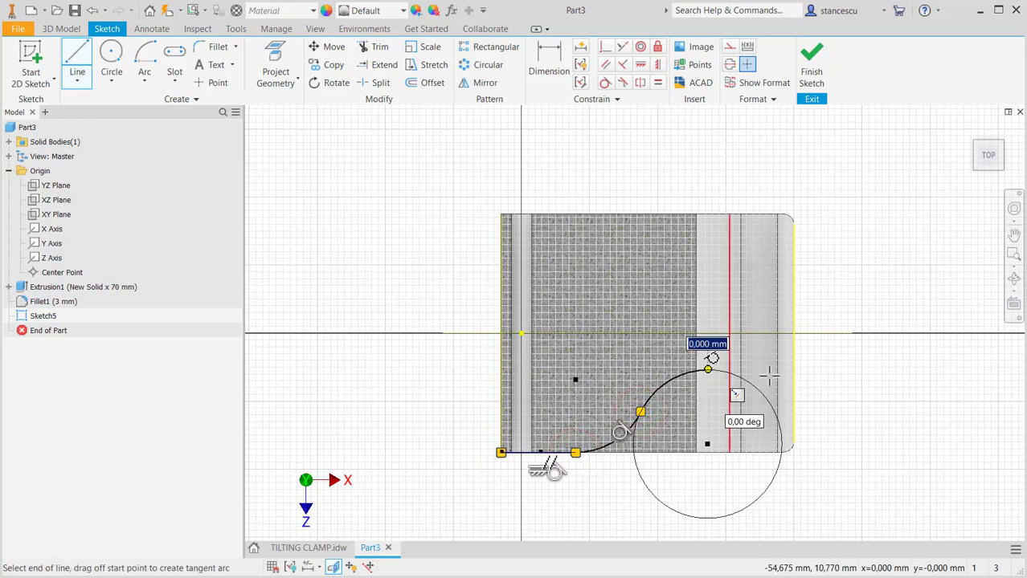
click(829, 370)
key(Escape)
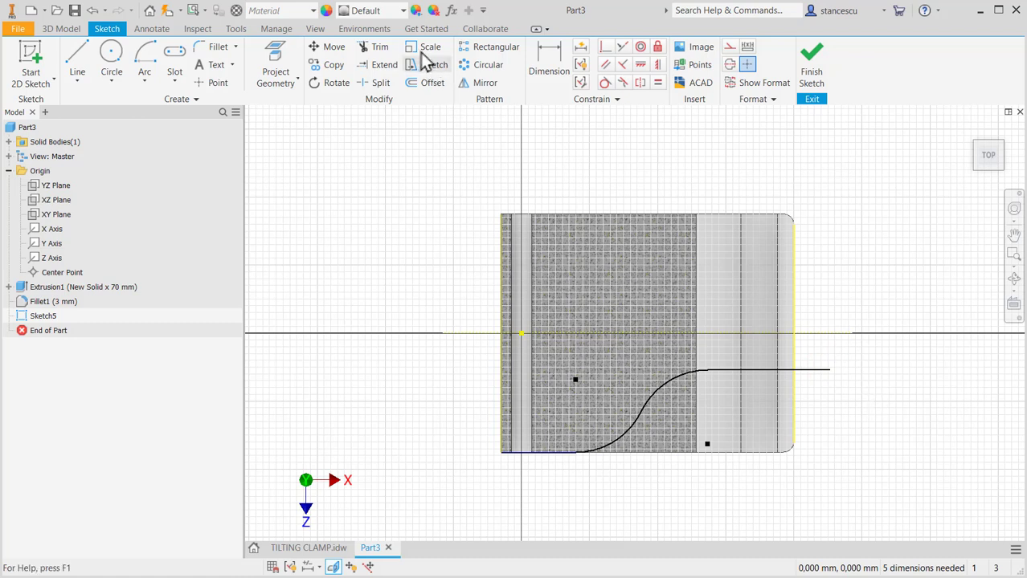
click(820, 369)
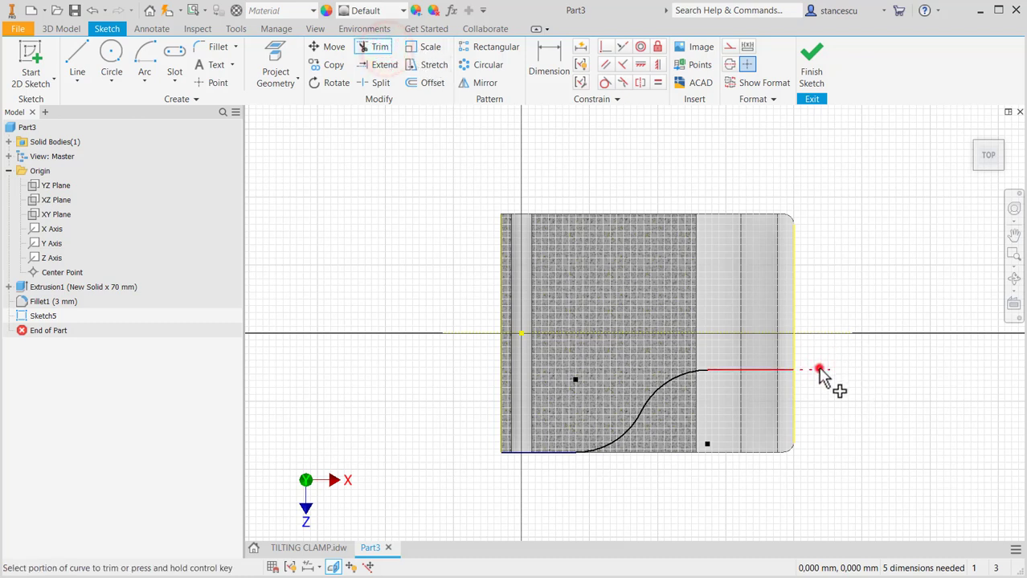
key(Escape)
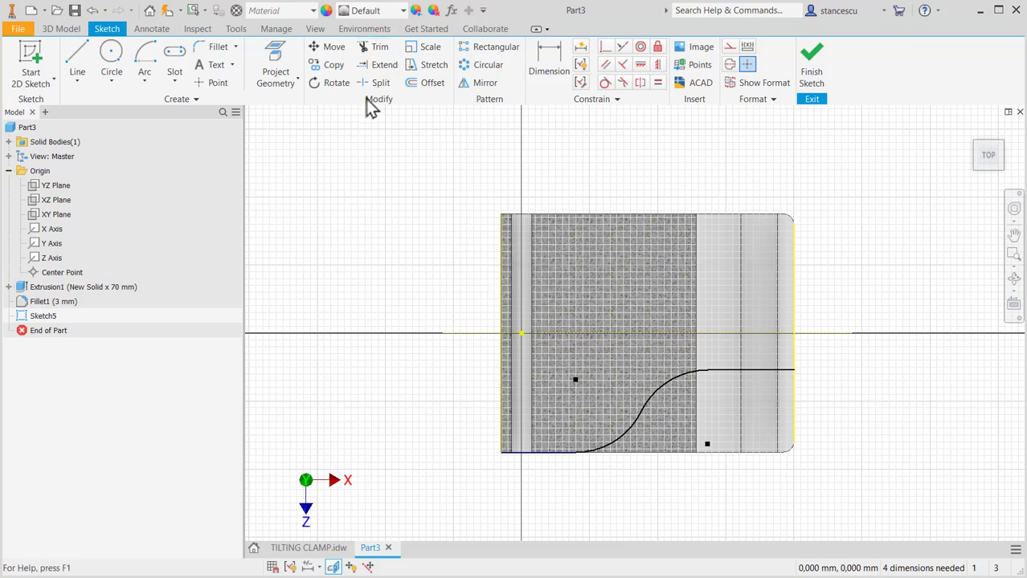
Mirror the bottom line, both curves and right horizontal line across the X axis
click(482, 84)
click(545, 454)
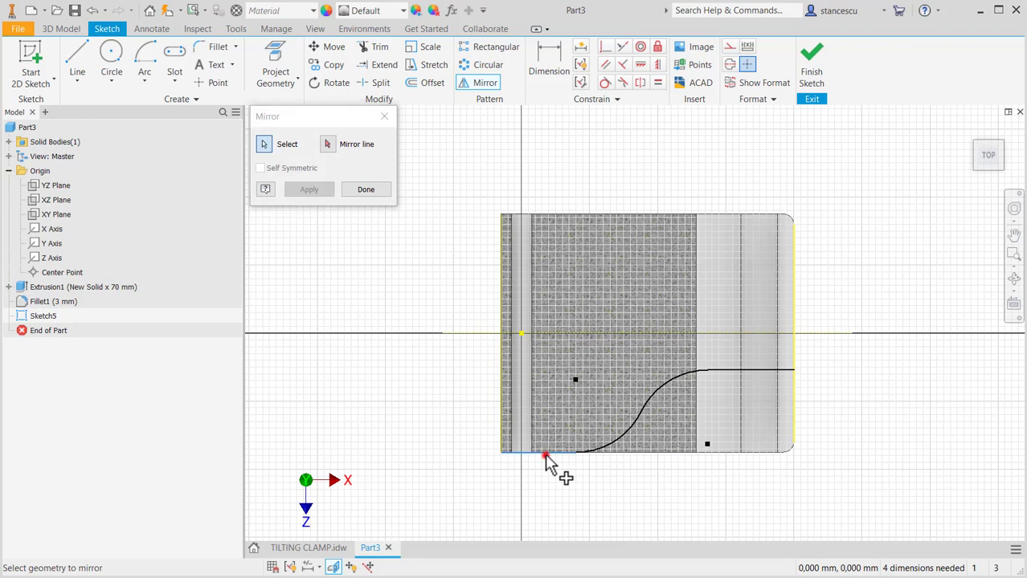
click(618, 437)
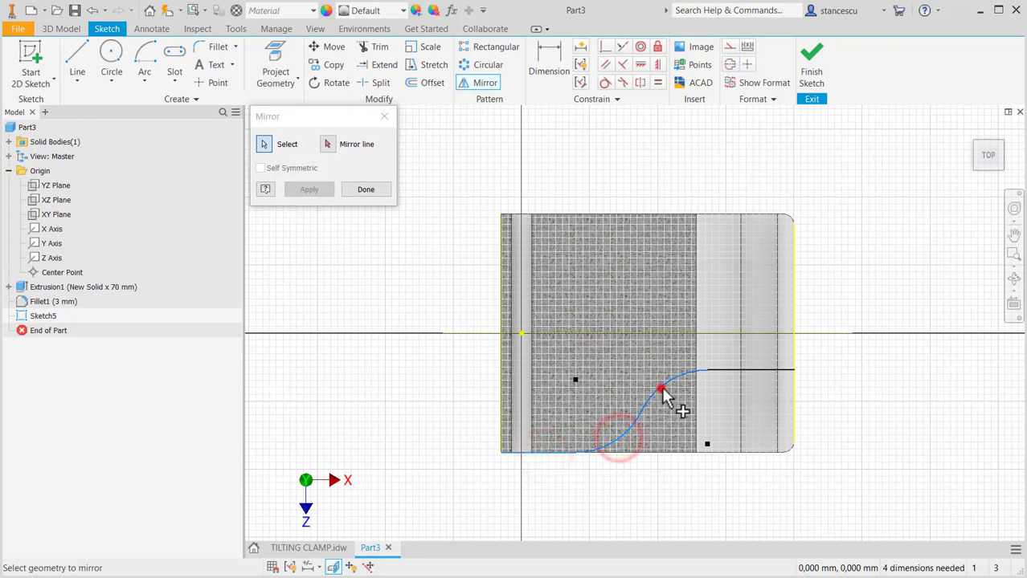
click(661, 388)
click(745, 371)
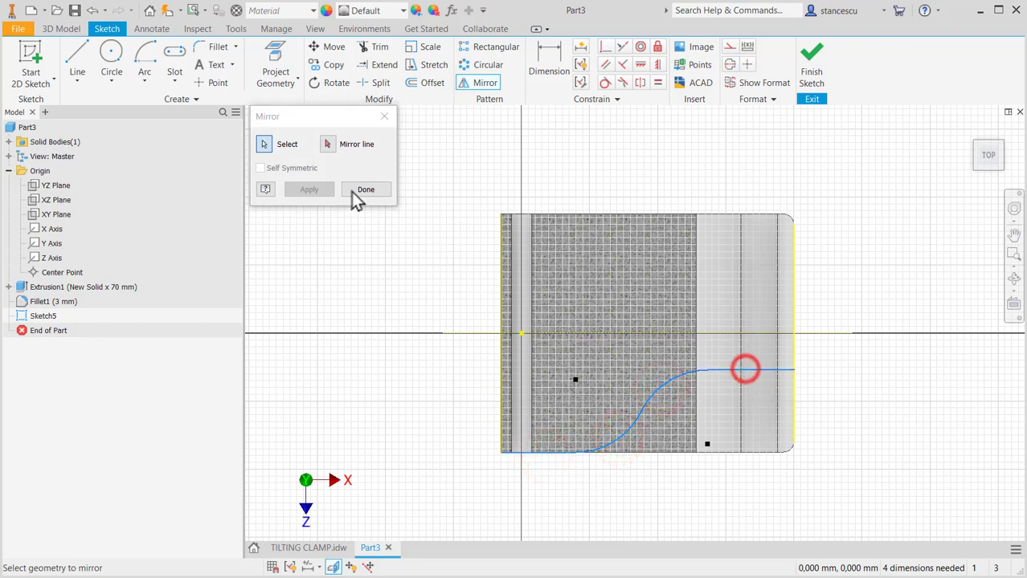
click(327, 144)
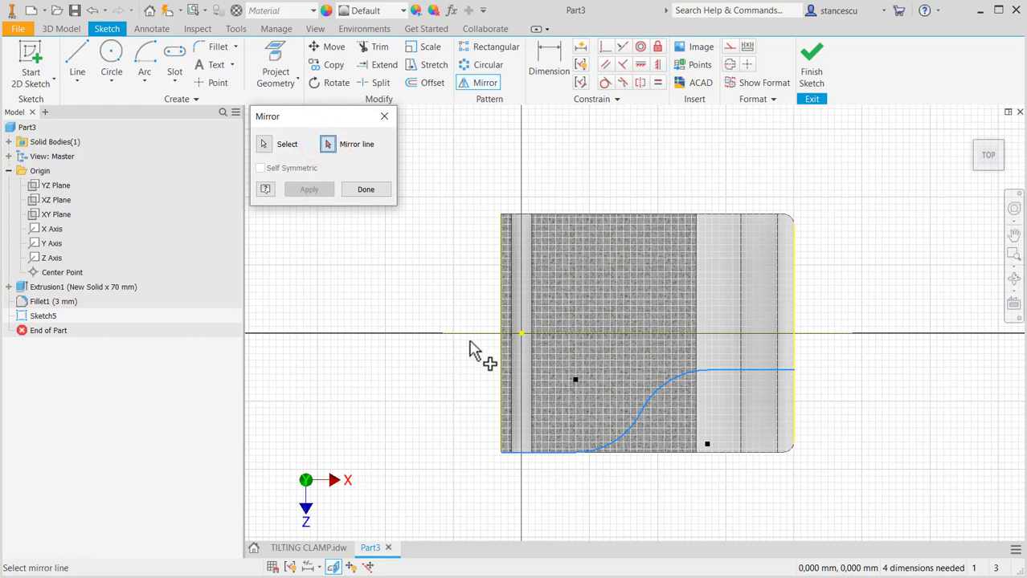
click(471, 333)
click(309, 189)
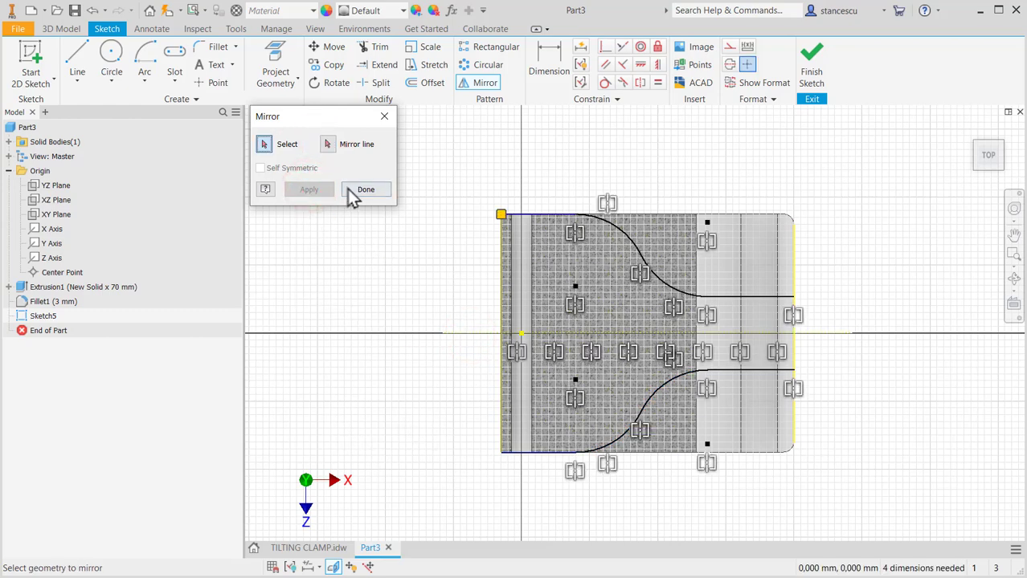
click(351, 189)
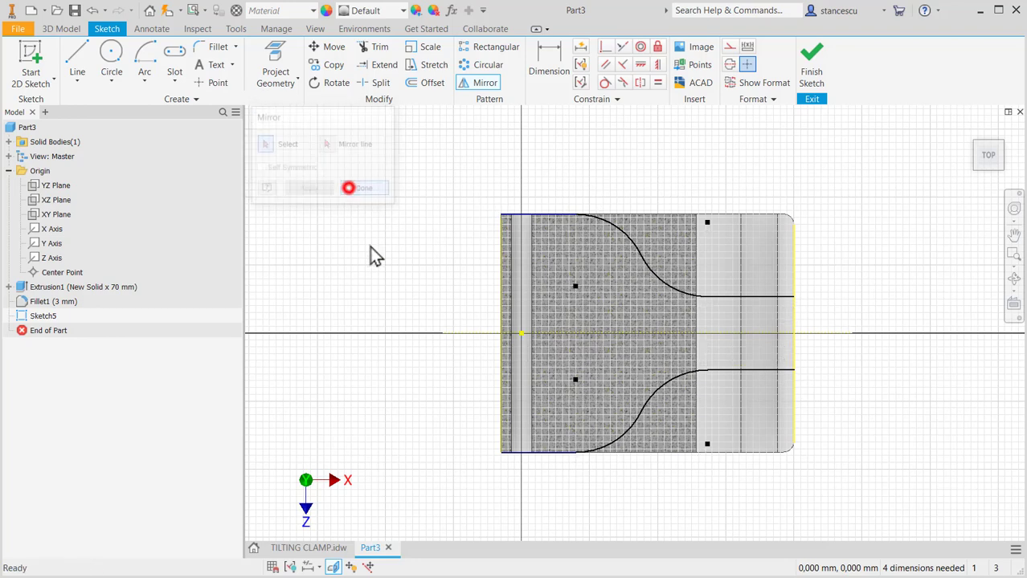
Add a 17 mm horizontal dimension to the curve's start and a 35 arc radius
click(546, 70)
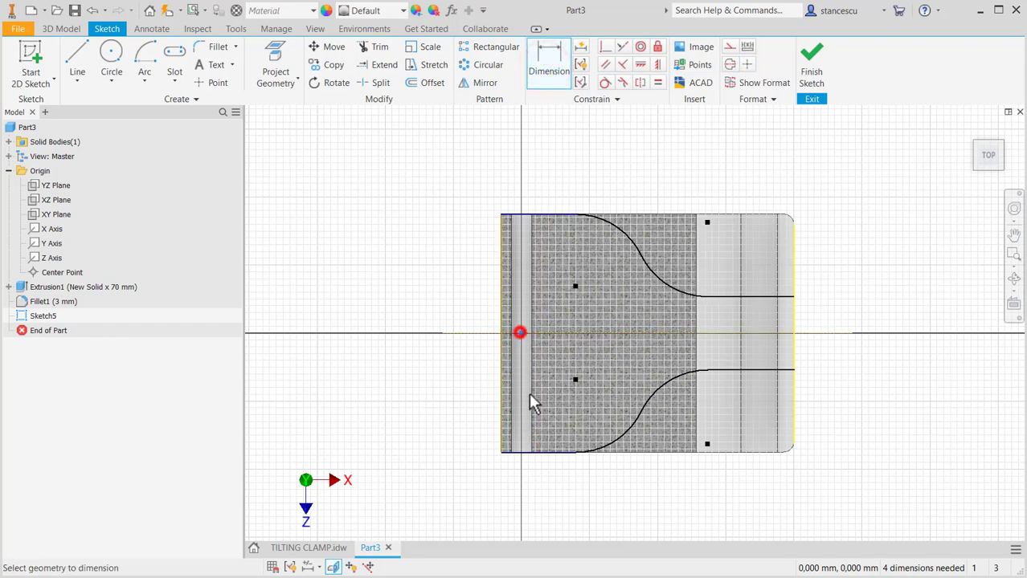
click(576, 452)
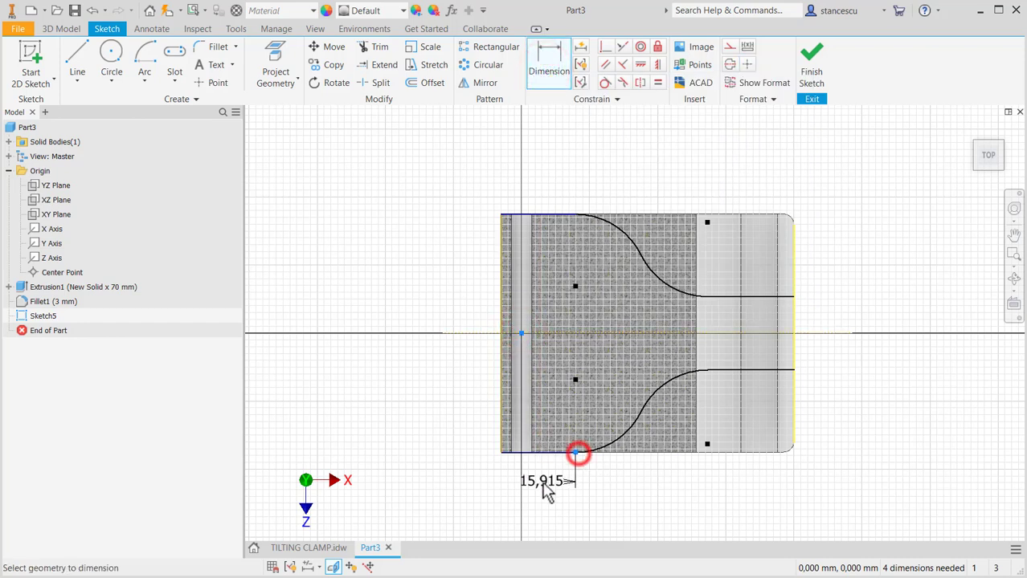
click(543, 481)
text(17)
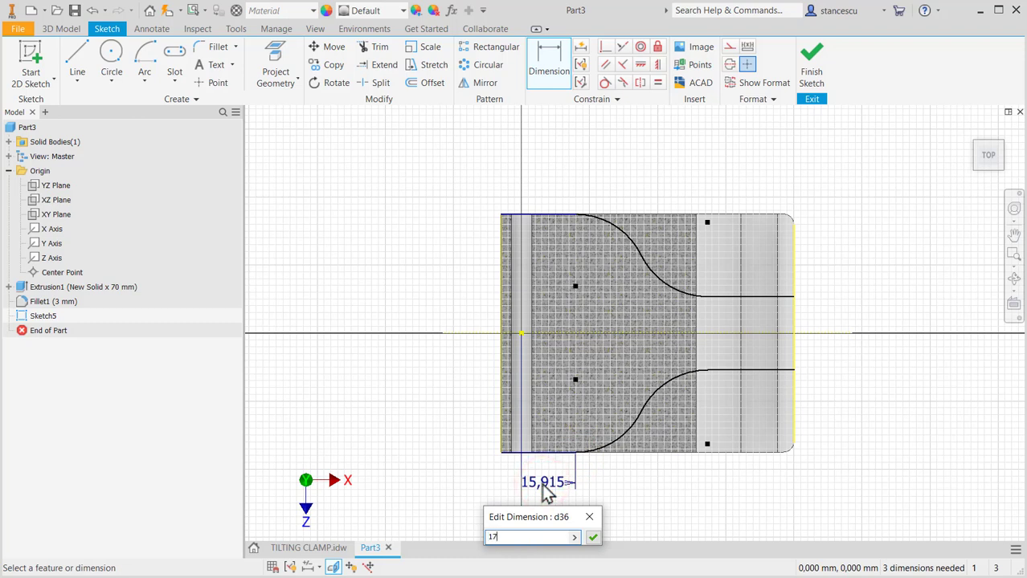
key(Return)
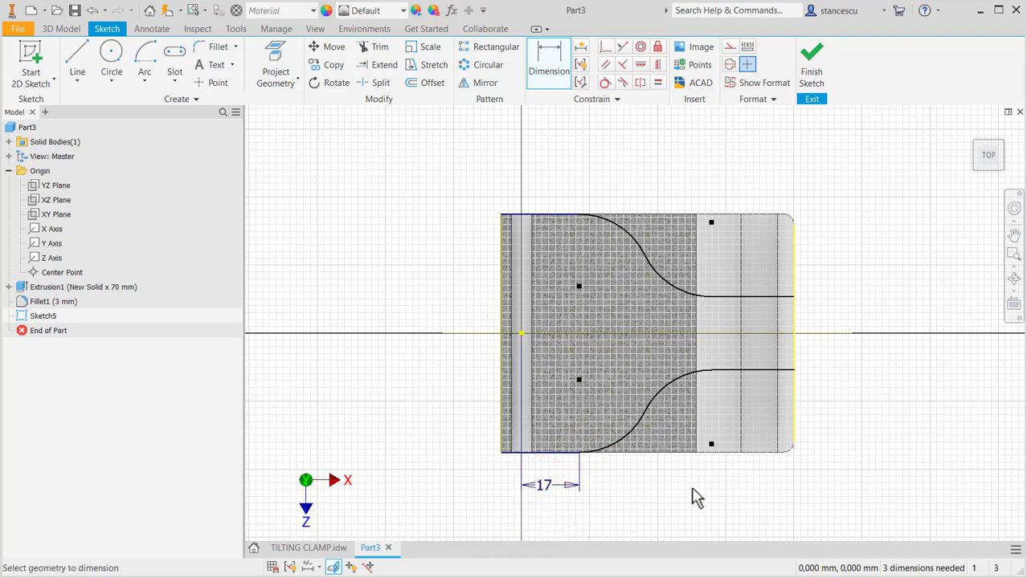
click(637, 430)
click(612, 416)
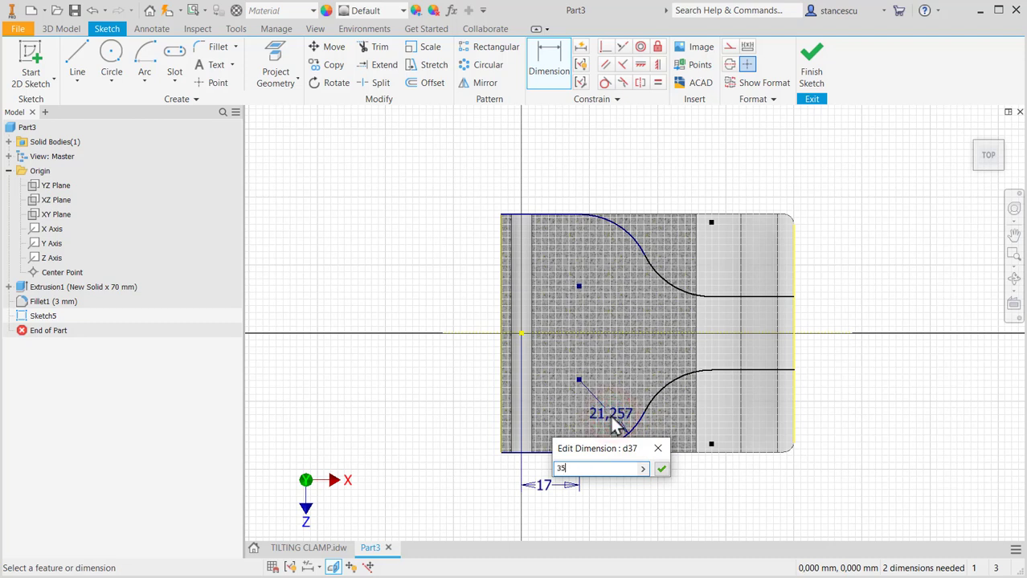
key(Return)
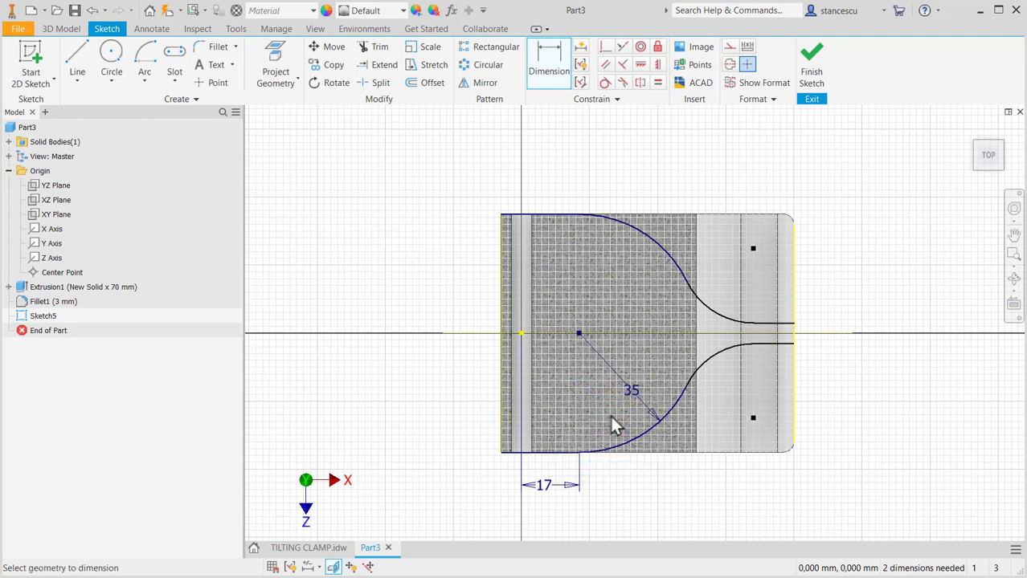
Set 40 spacing between the horizontal lines and a 45 radius on the lower arc
click(769, 326)
click(770, 343)
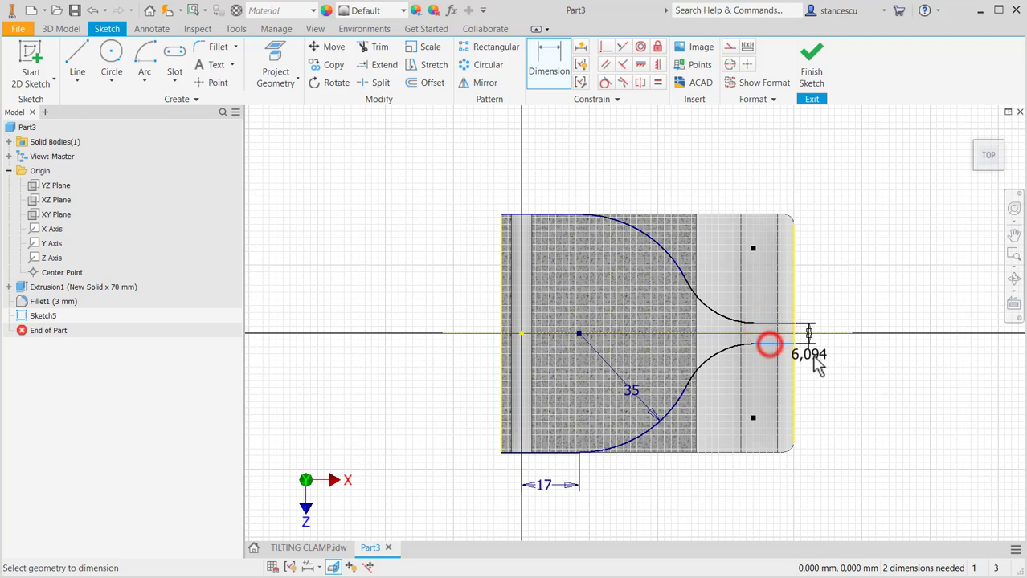
click(837, 365)
text(40)
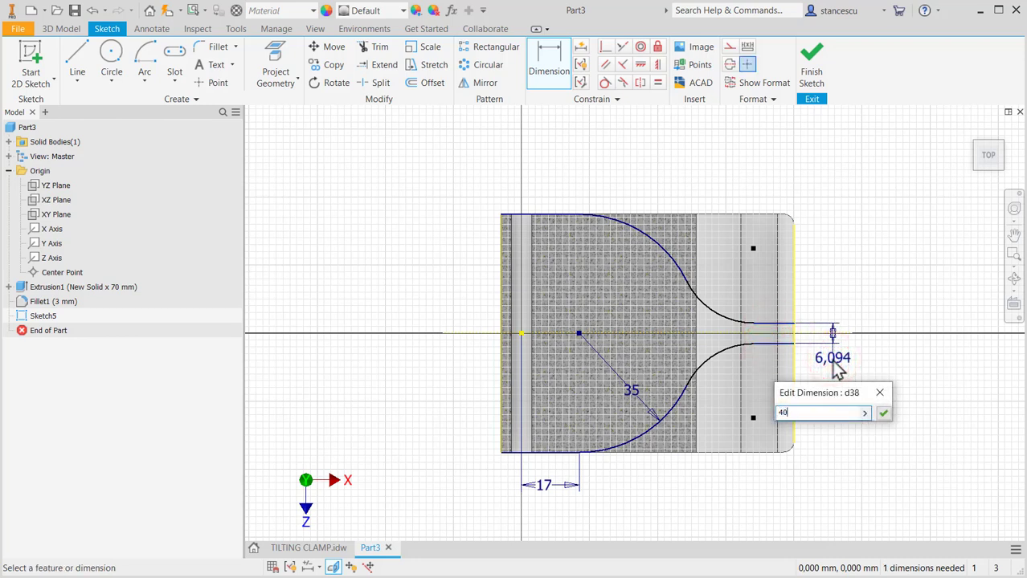
key(Return)
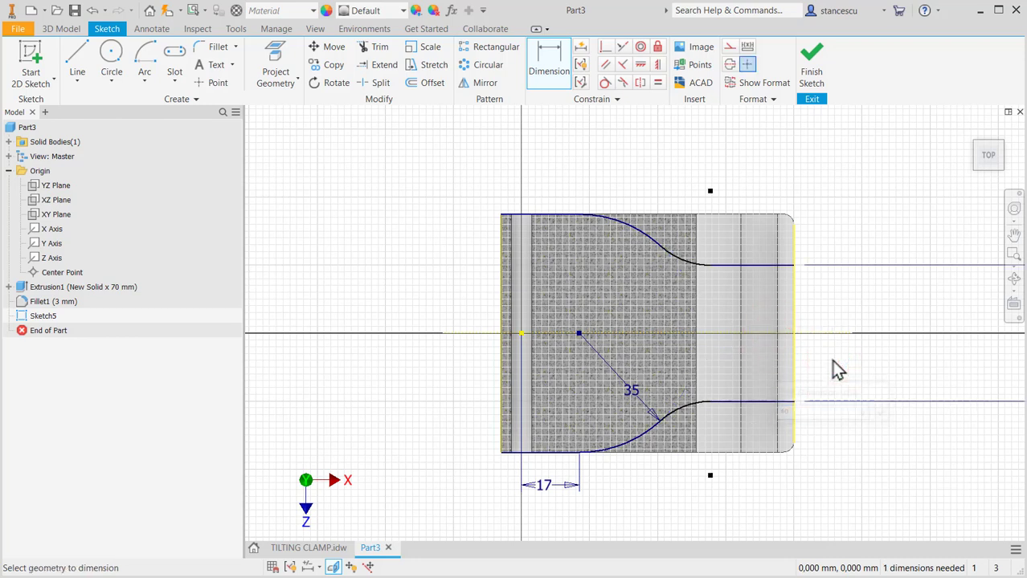
click(678, 402)
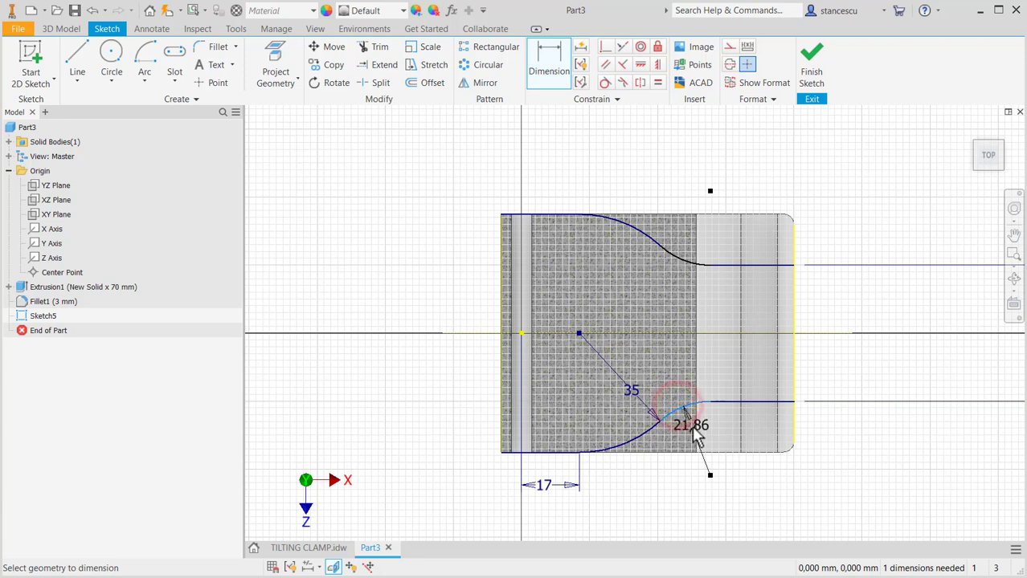
click(696, 435)
text(45)
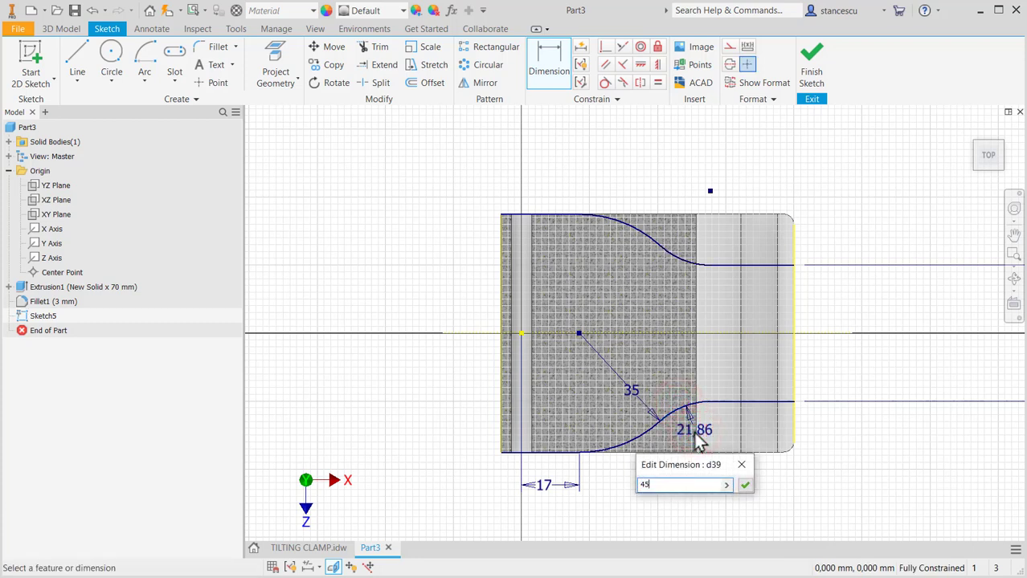
key(Return)
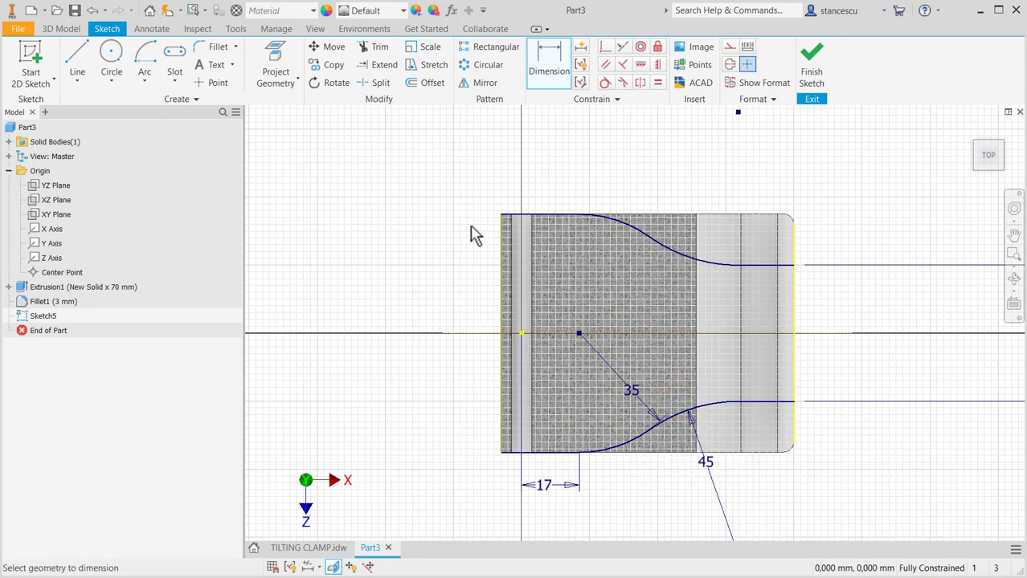
Close the right end with a vertical line joining the two horizontal lines
click(78, 58)
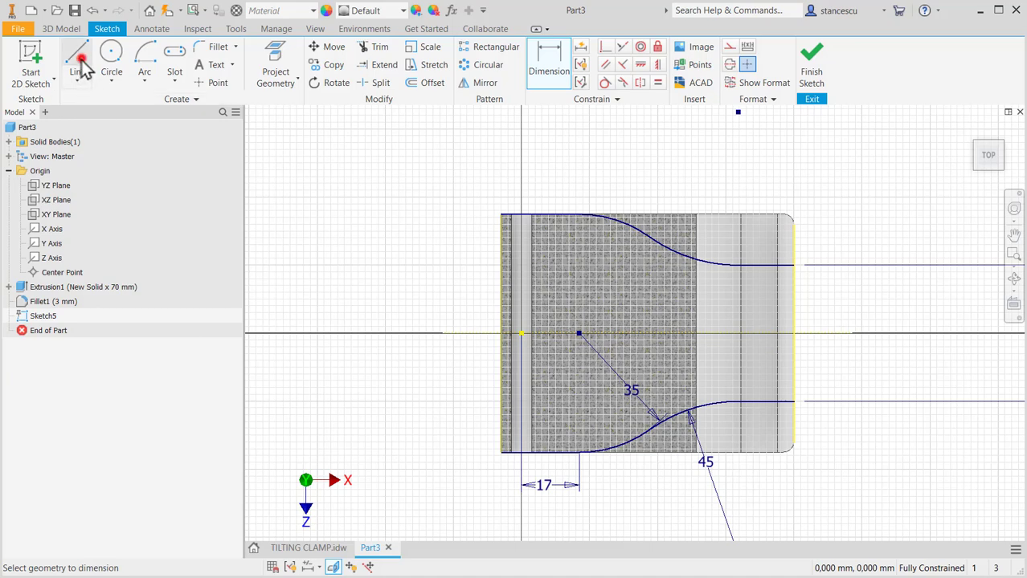
click(795, 265)
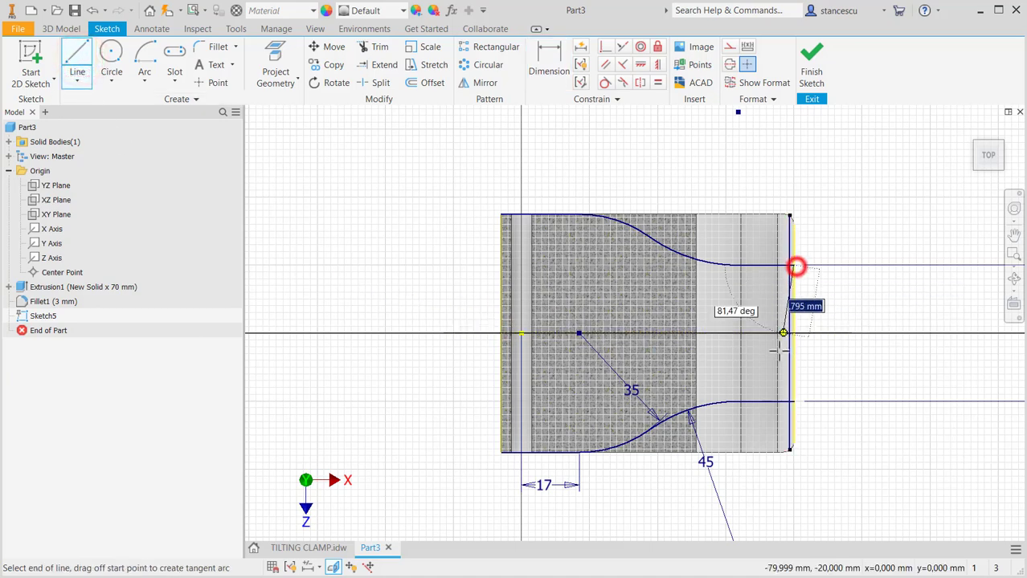
click(794, 401)
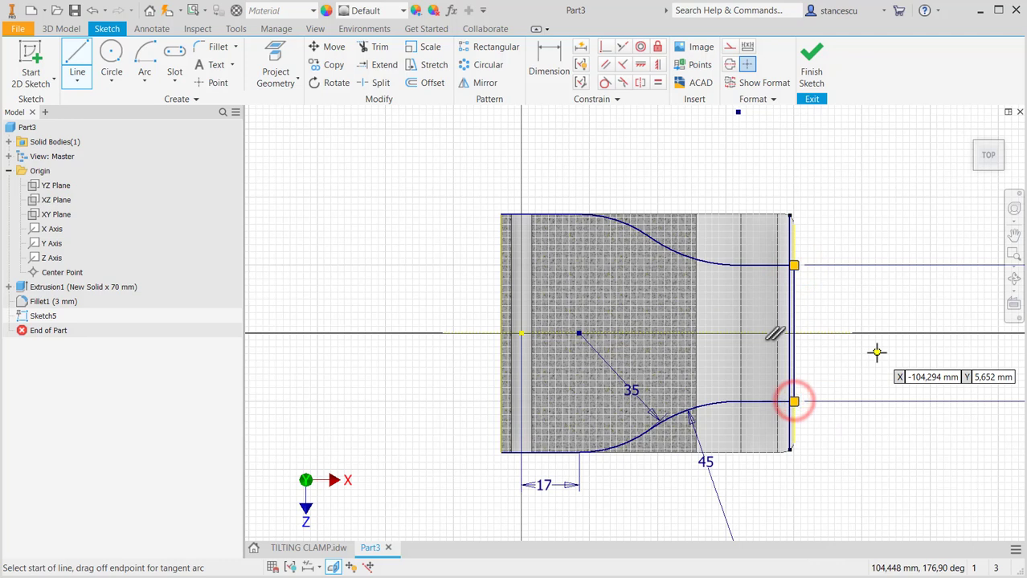
key(Escape)
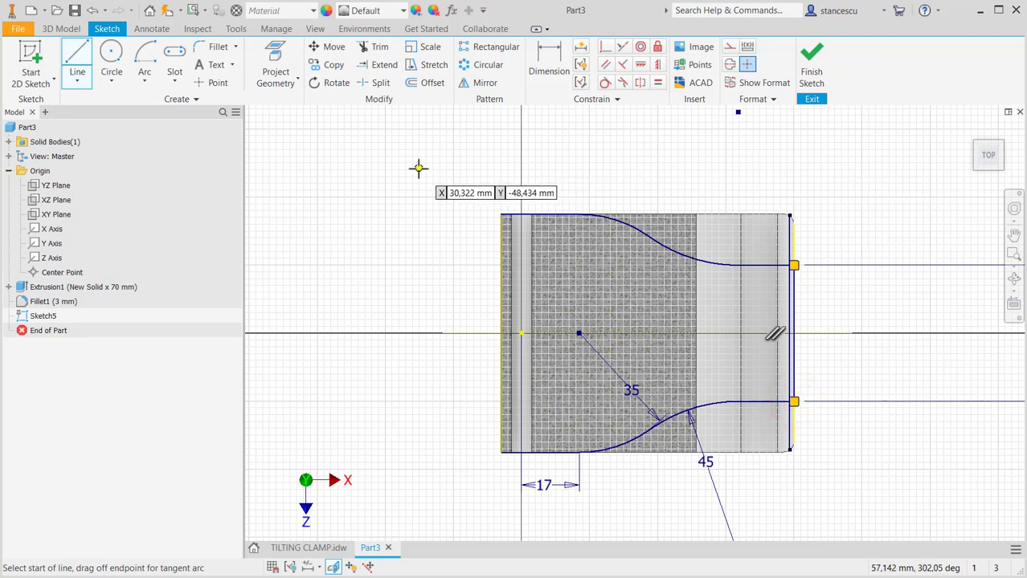
key(Escape)
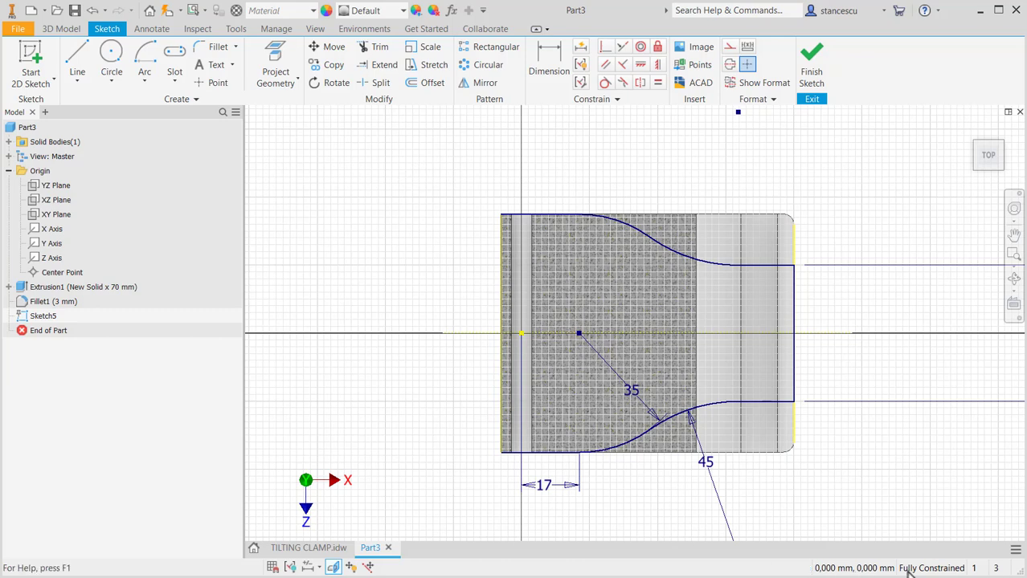
click(338, 548)
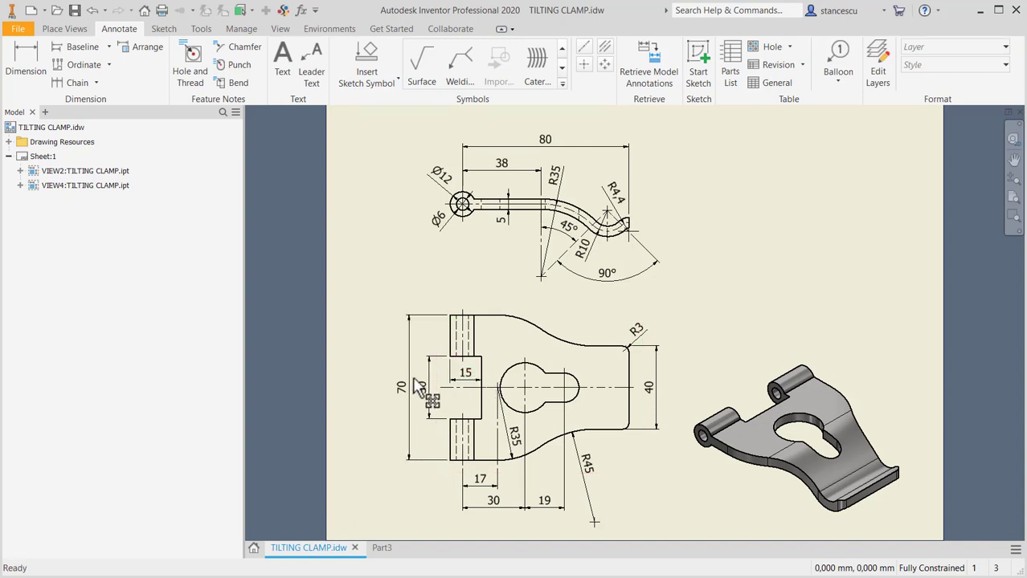
click(381, 548)
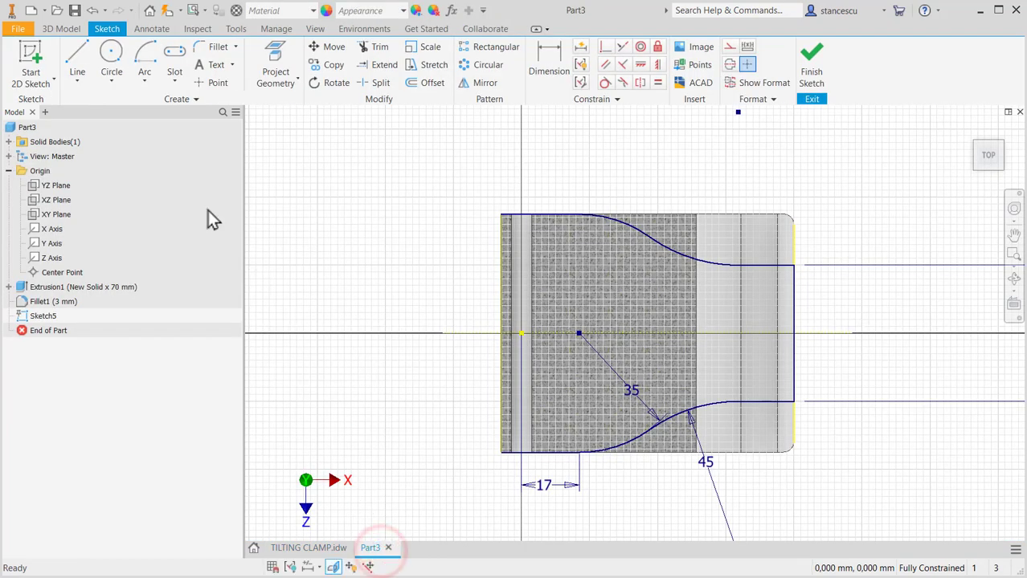
Draw the rectangular notch outline down the left edge, from the top corner to the bottom corner
click(77, 54)
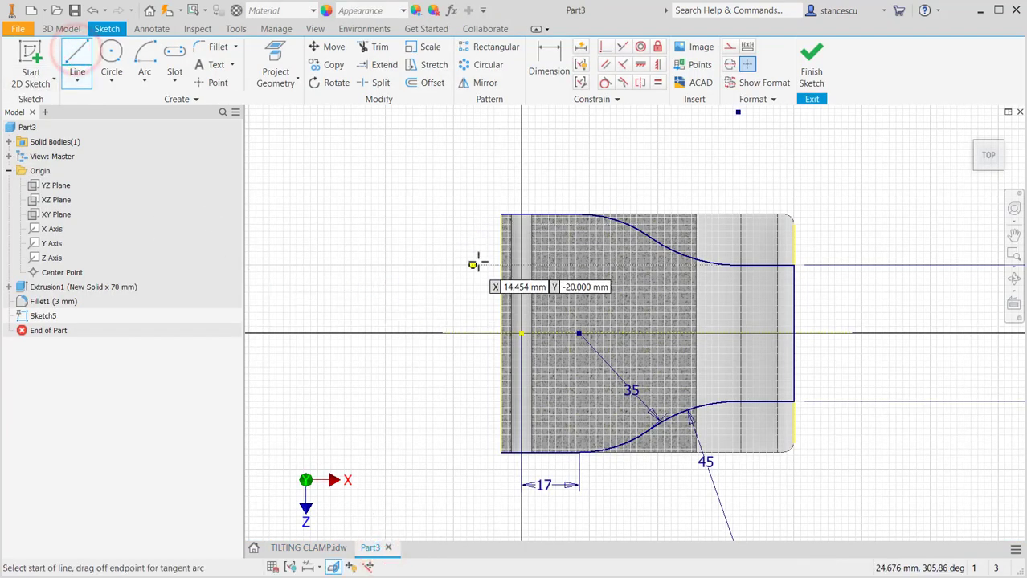
scroll(479, 261, down, 3)
click(523, 173)
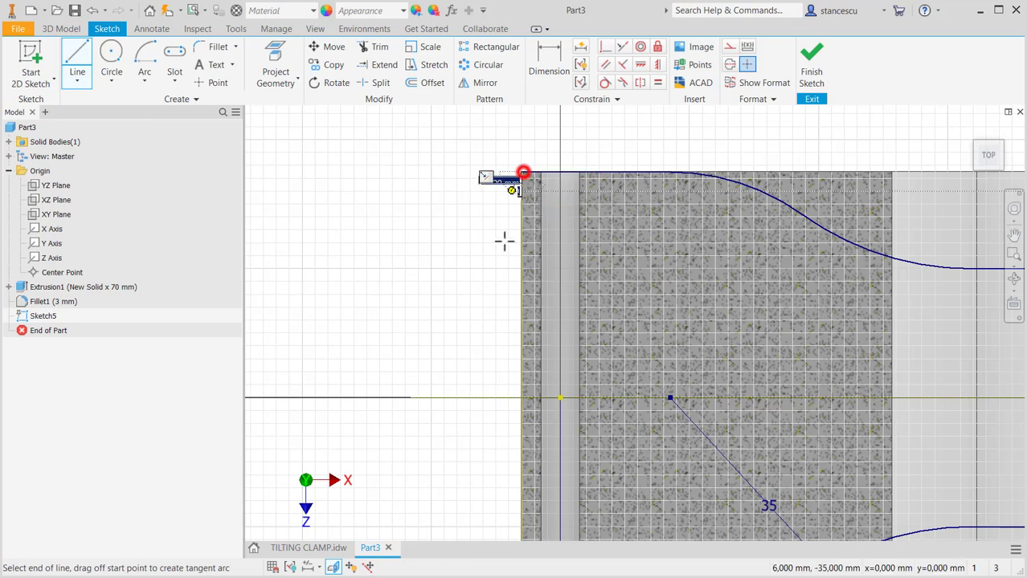
click(521, 299)
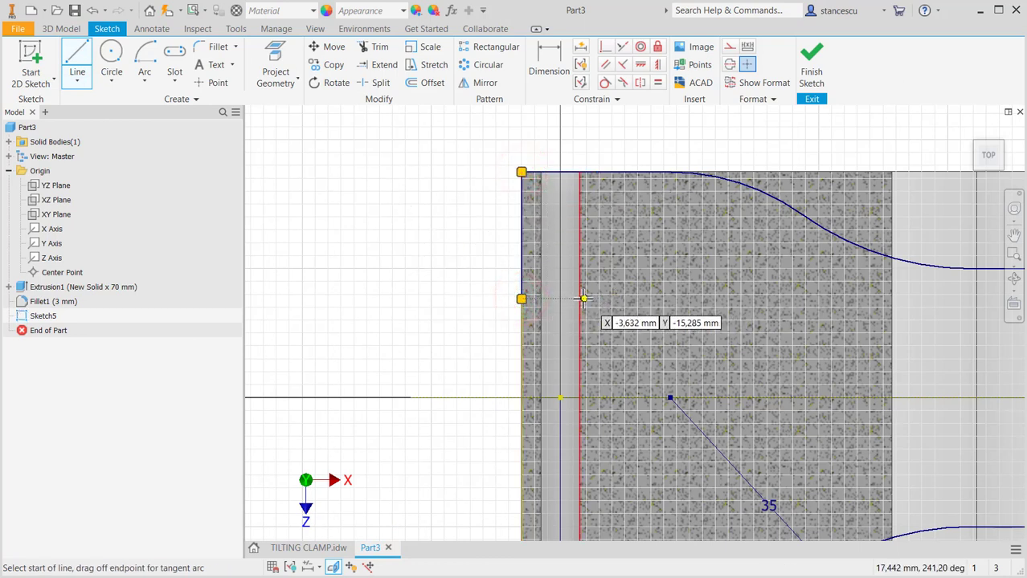
click(523, 298)
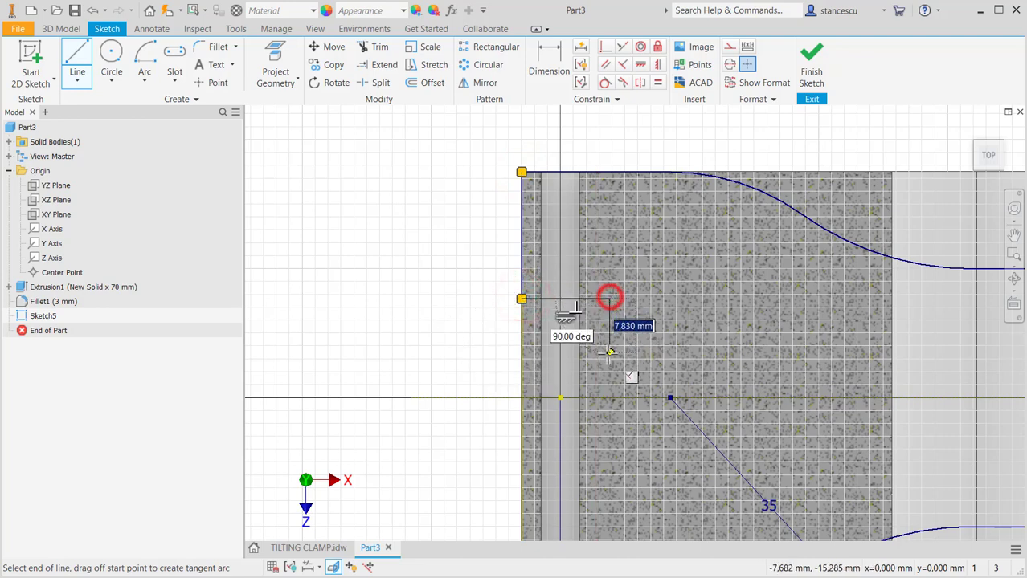
scroll(611, 299, down, 2)
click(610, 420)
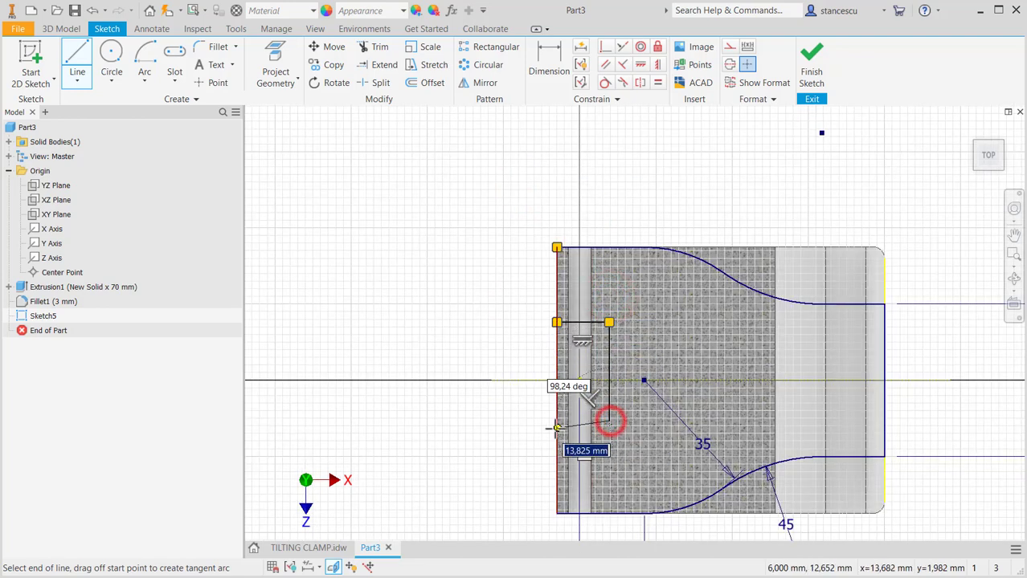
click(556, 421)
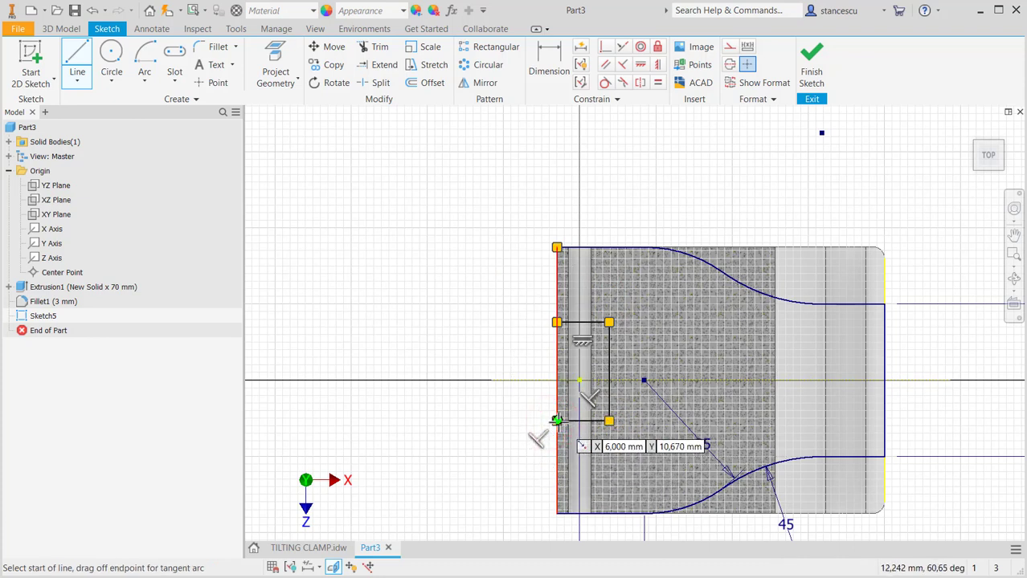
click(556, 421)
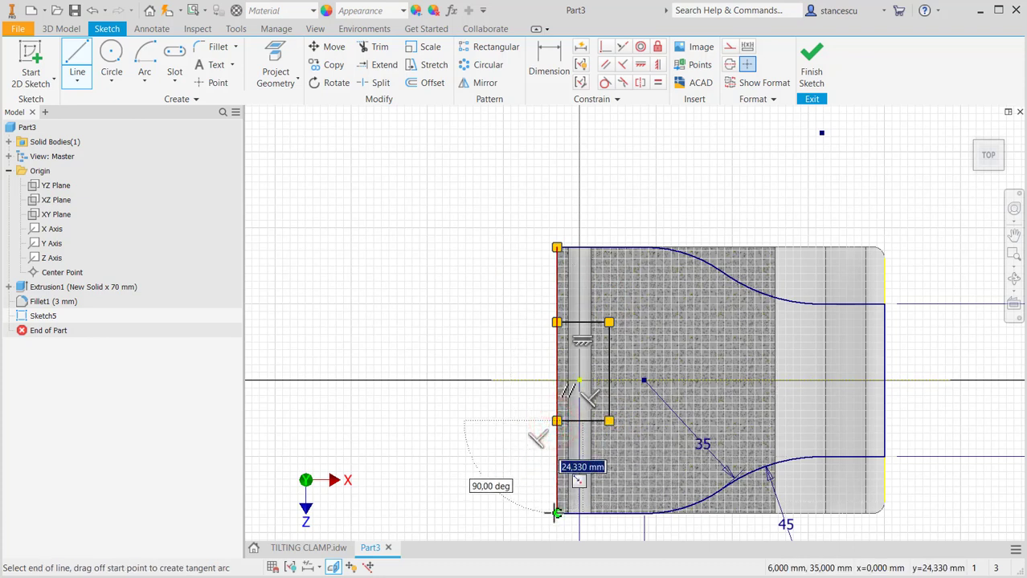
click(556, 512)
key(Escape)
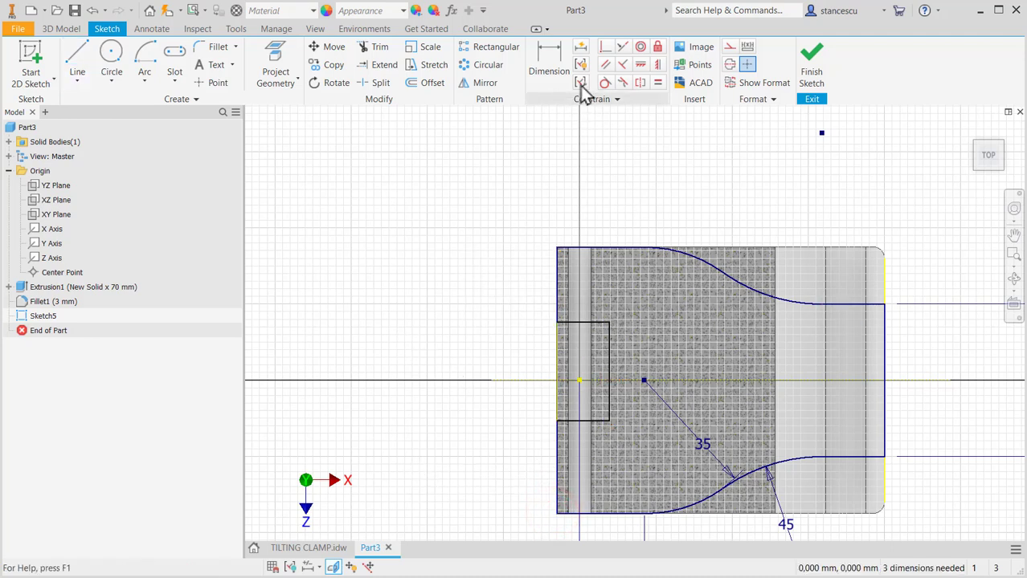
Align the notch's midpoint horizontally with the sketch origin
click(645, 67)
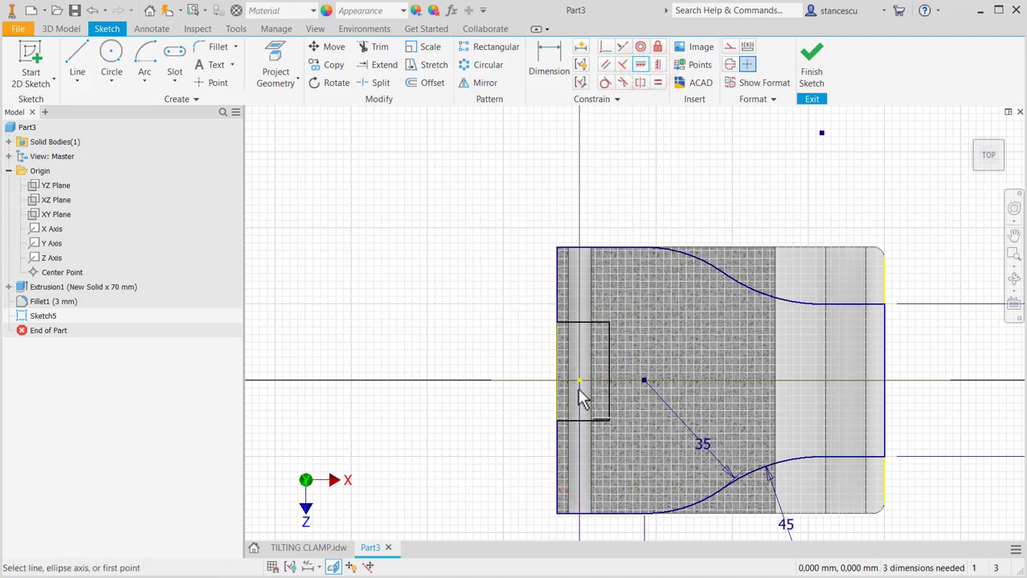
click(579, 382)
click(608, 371)
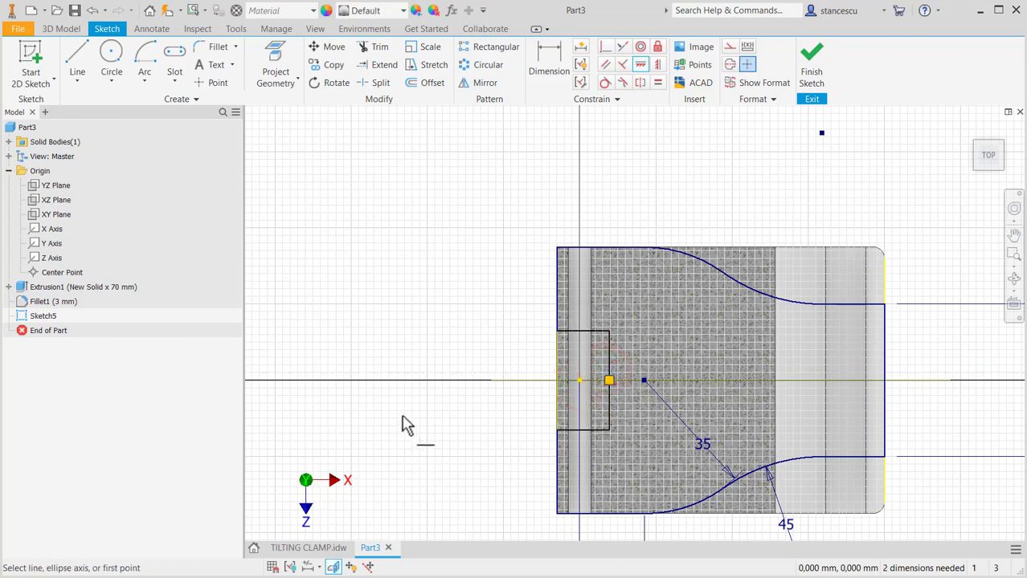
Dimension the notch 30 high and 15 deep, then bring up the TILTING CLAMP drawing
click(550, 59)
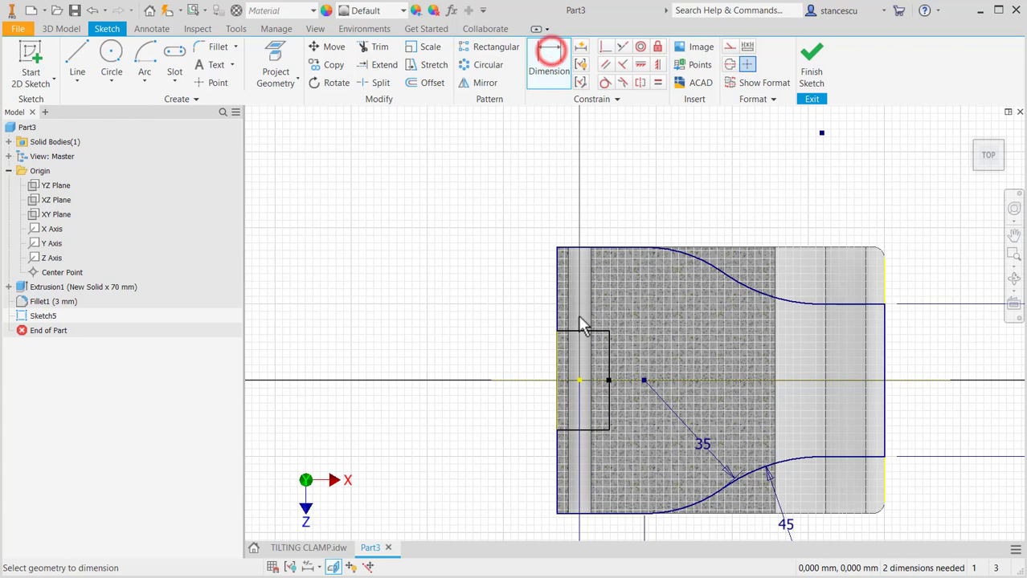
click(575, 331)
click(579, 428)
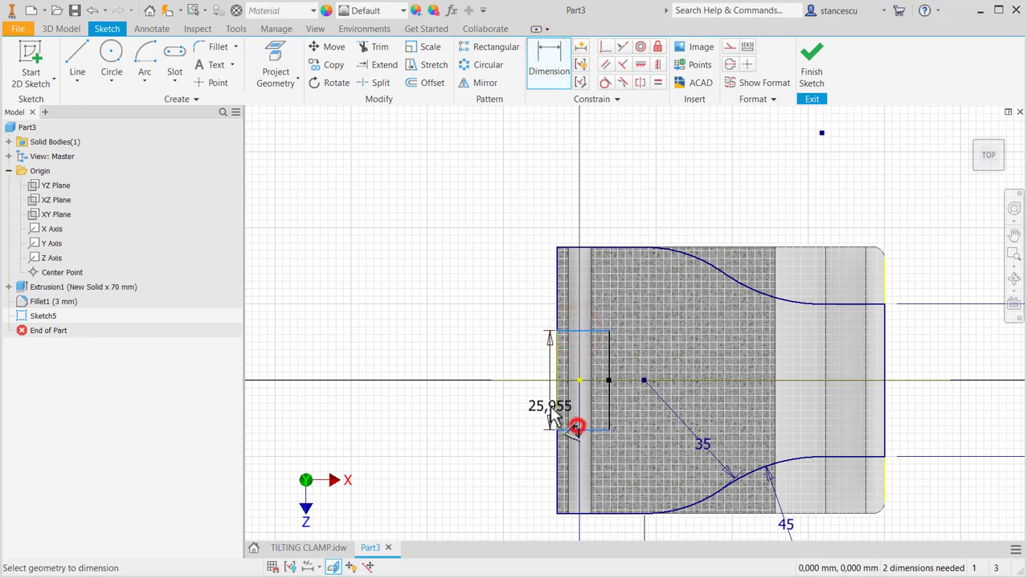
click(520, 368)
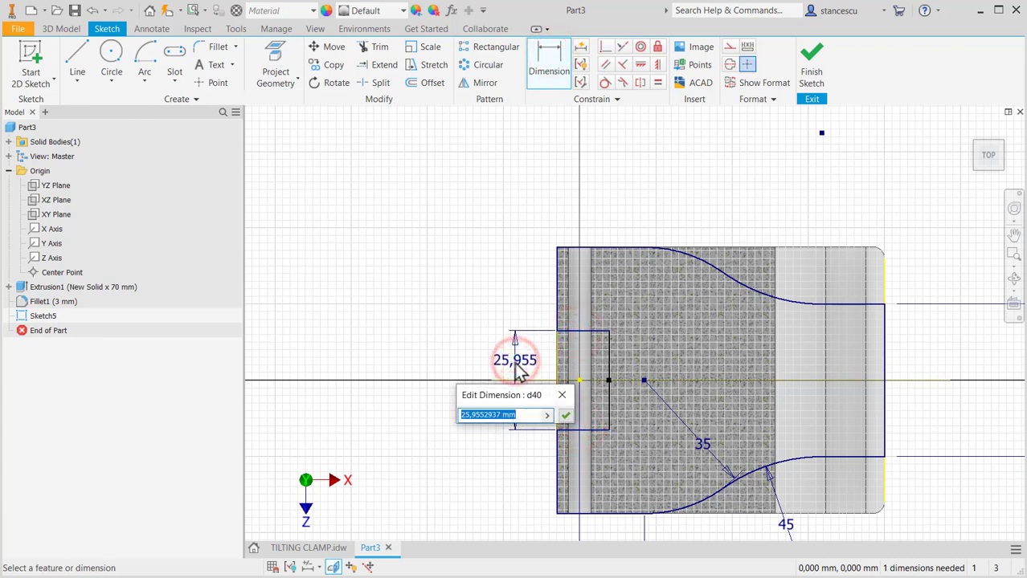
text(30)
key(Return)
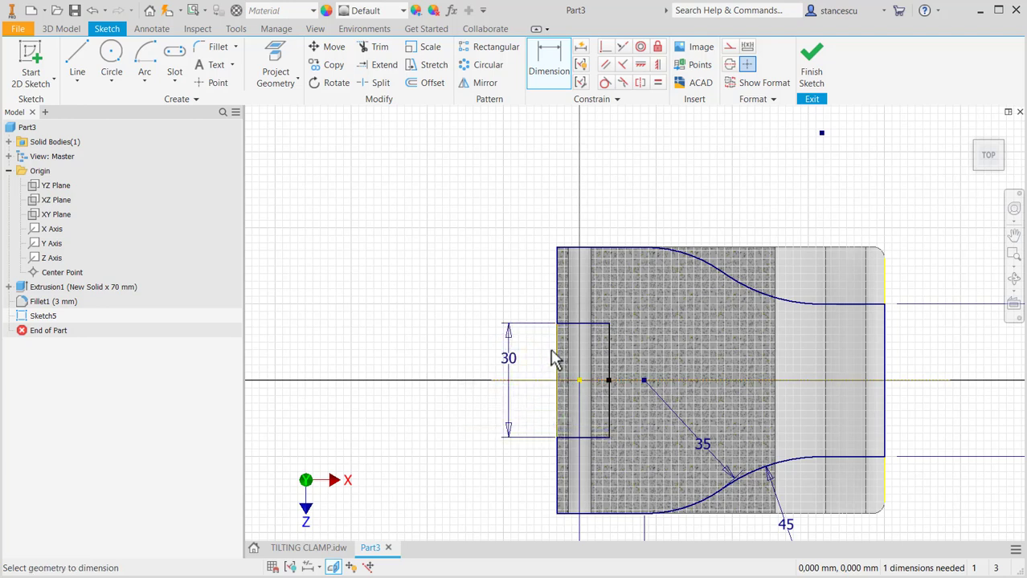
click(606, 342)
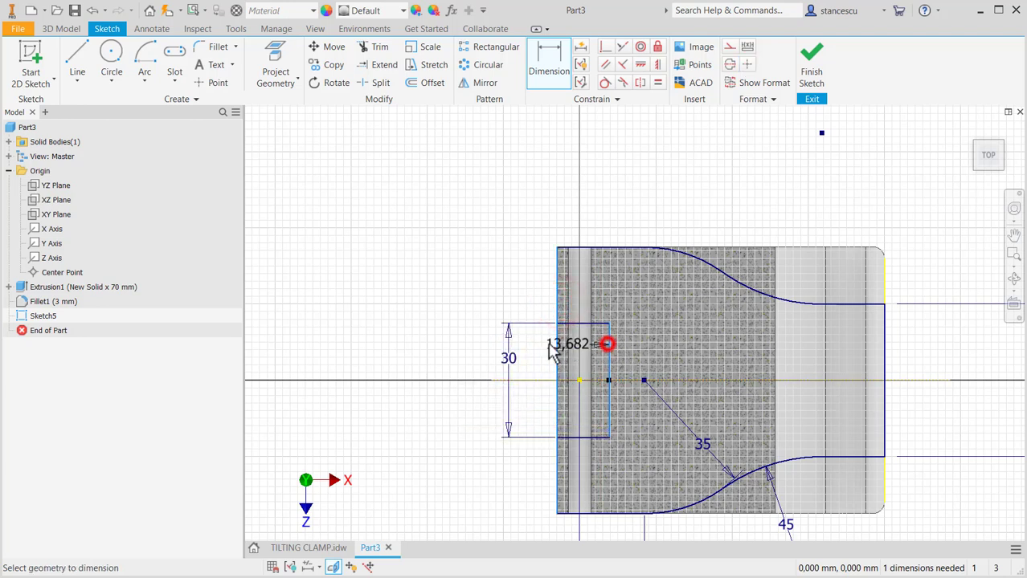
click(531, 358)
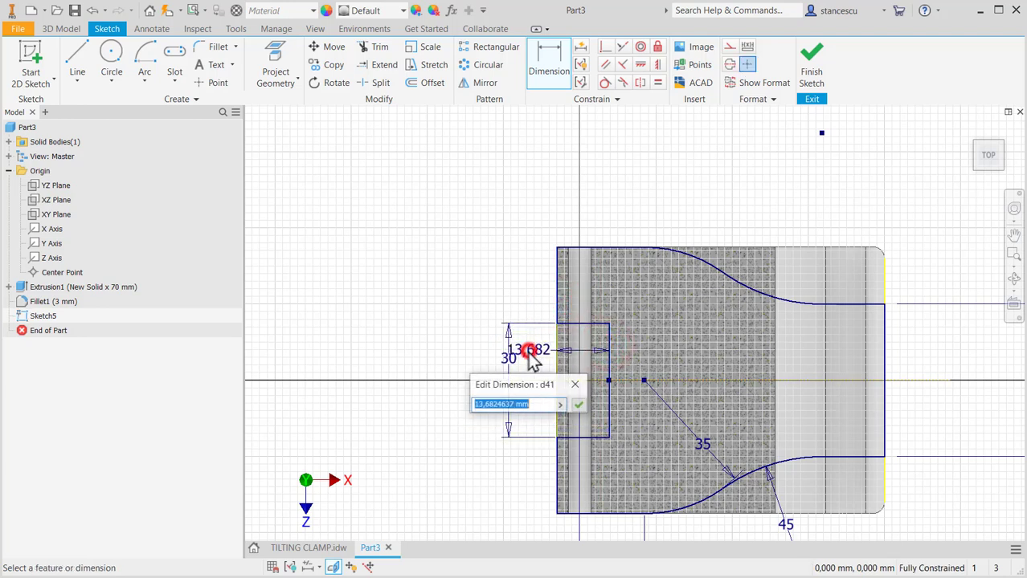
text(15)
key(Return)
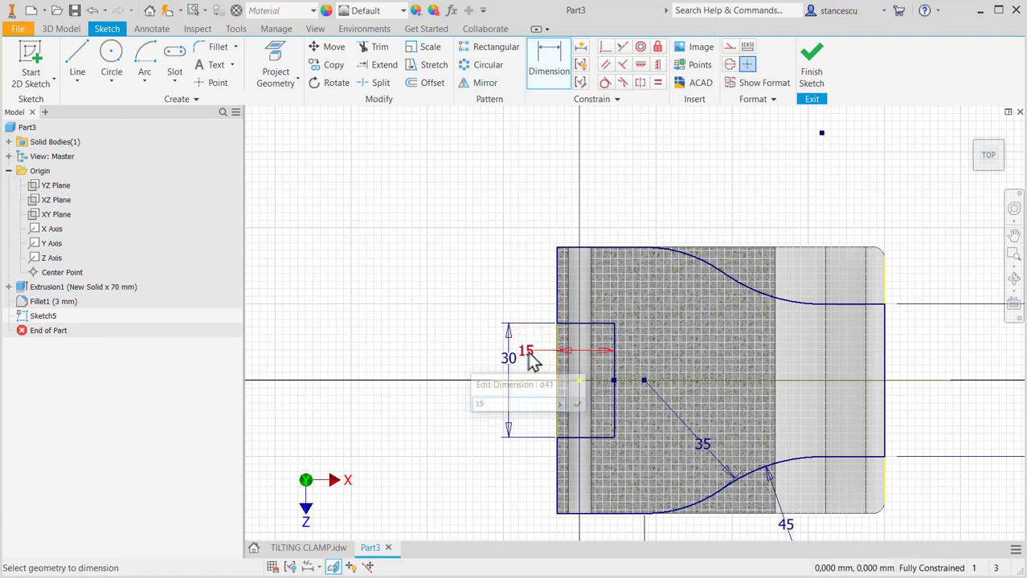
click(302, 549)
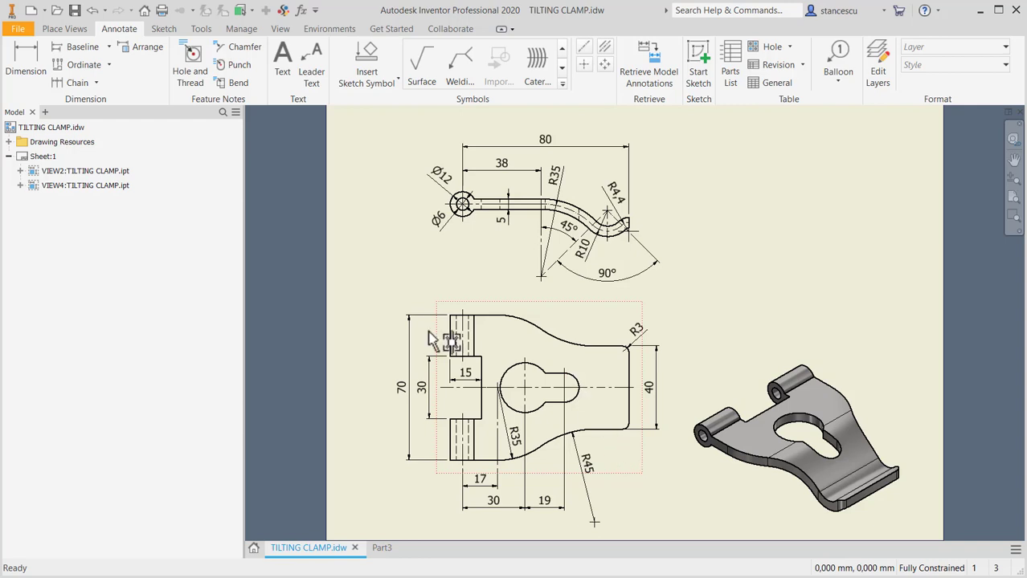
Add R7 and R12 radius dimensions to the keyhole's small and large arcs in the drawing
click(33, 64)
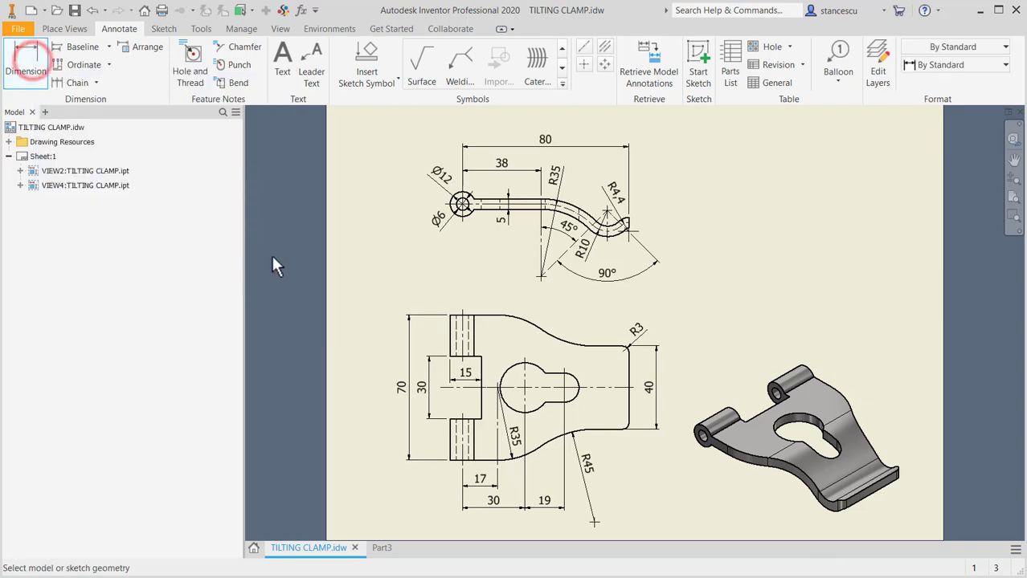
click(579, 378)
click(598, 359)
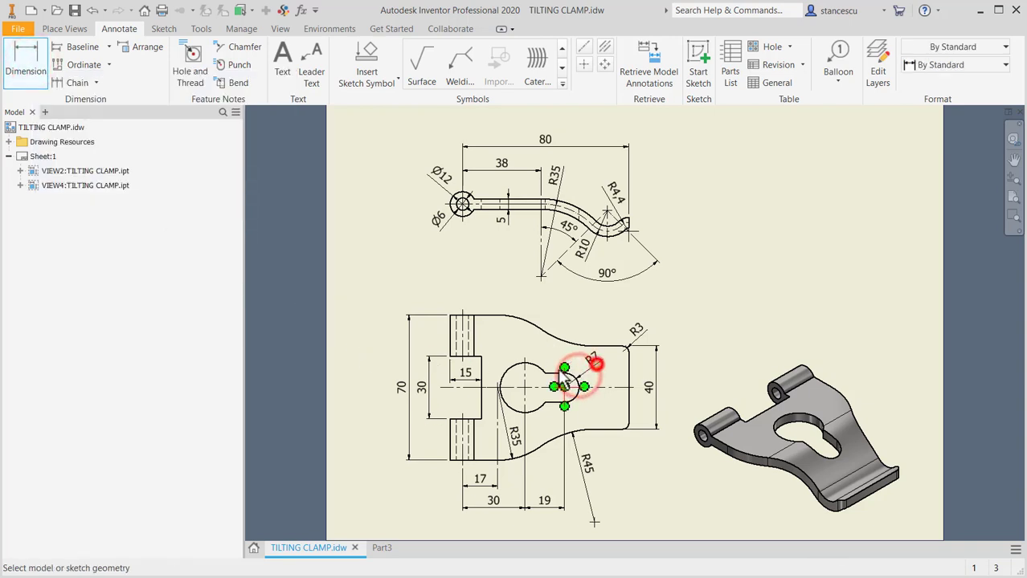
click(507, 383)
click(494, 352)
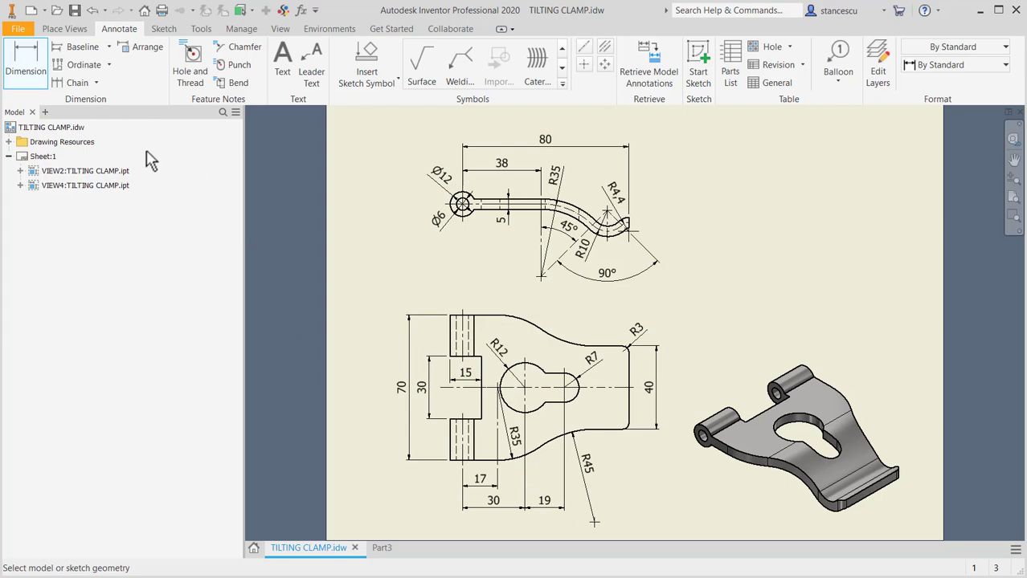
key(Escape)
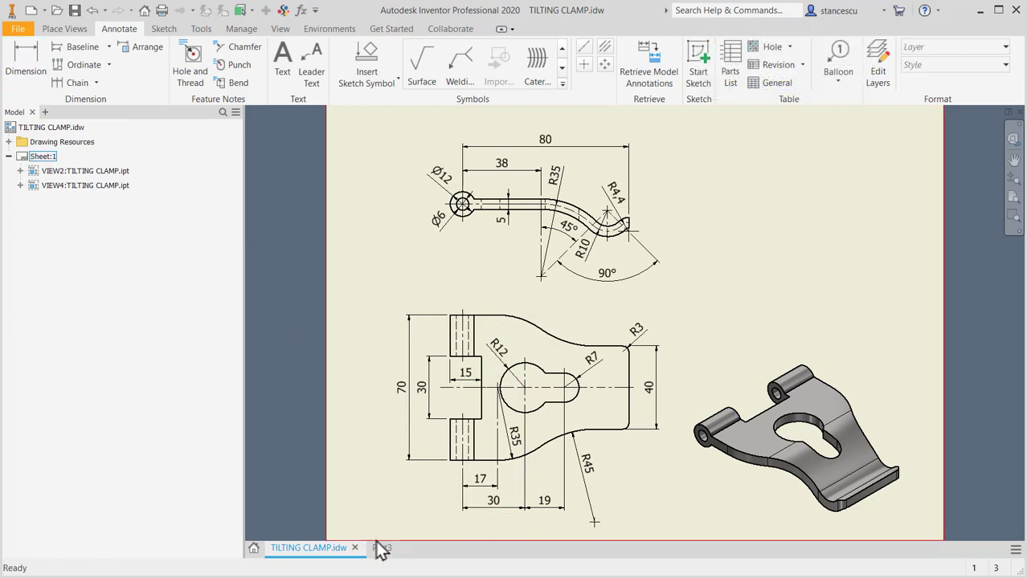
click(382, 548)
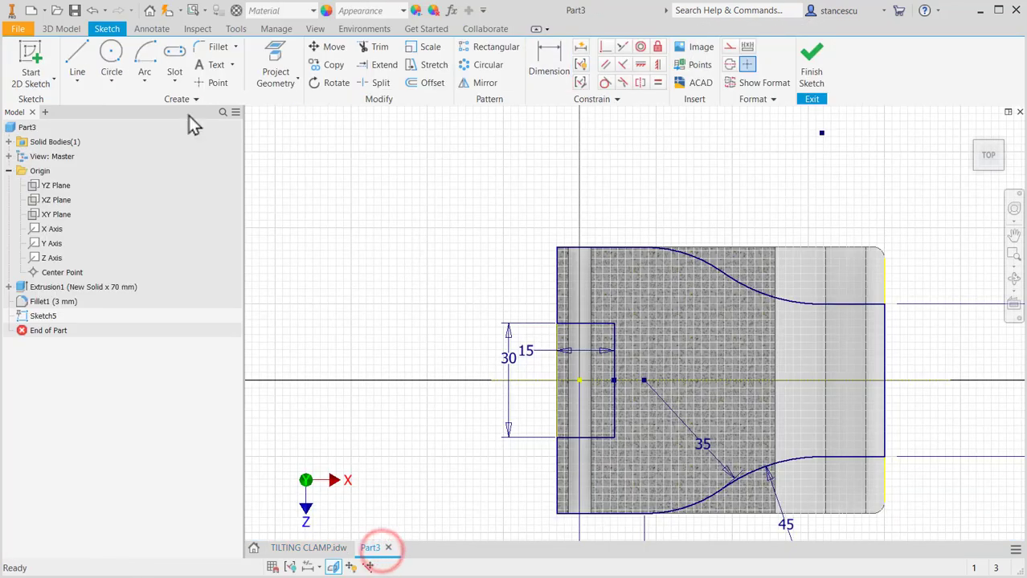
click(110, 58)
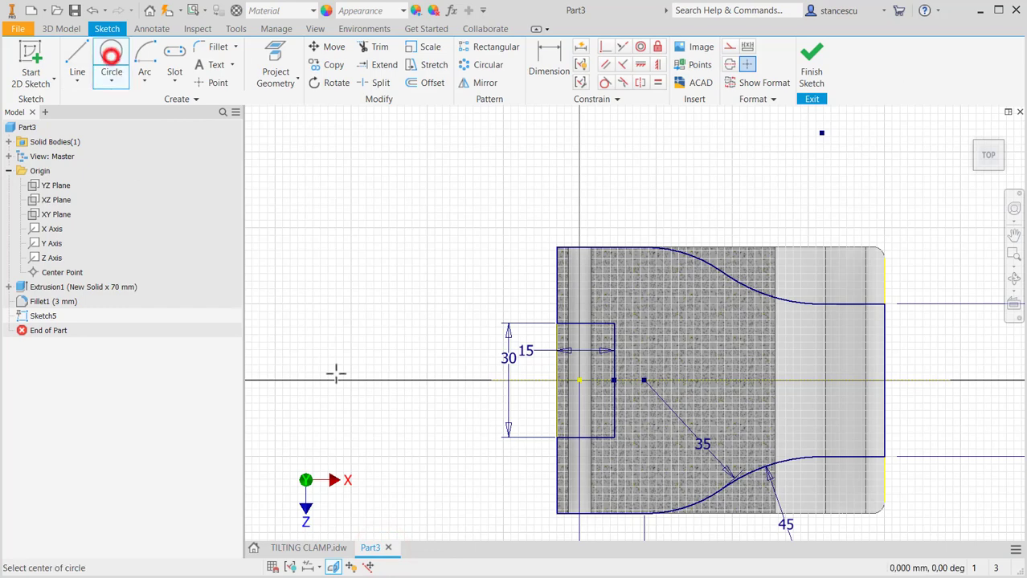
click(692, 380)
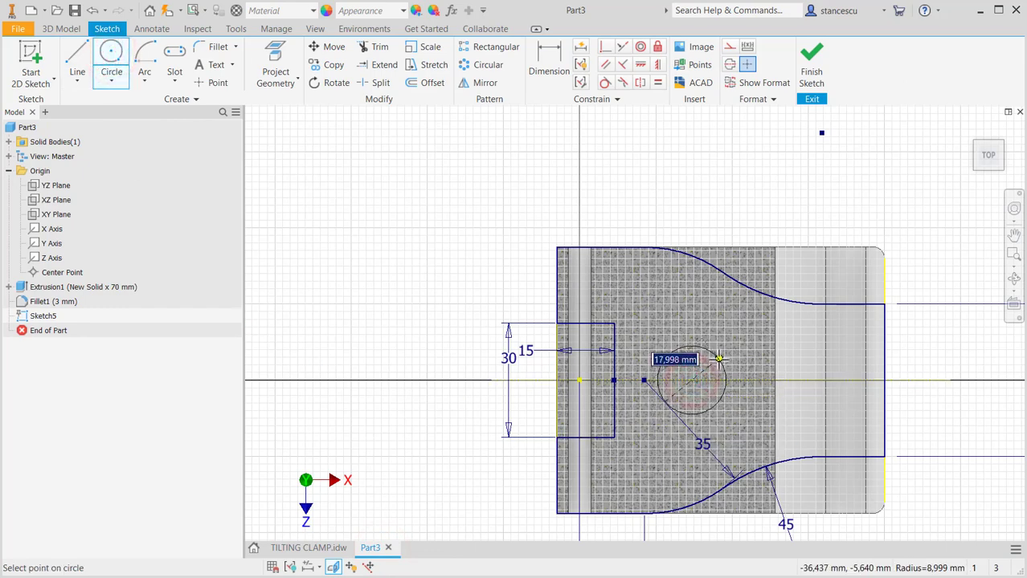
right_click(719, 362)
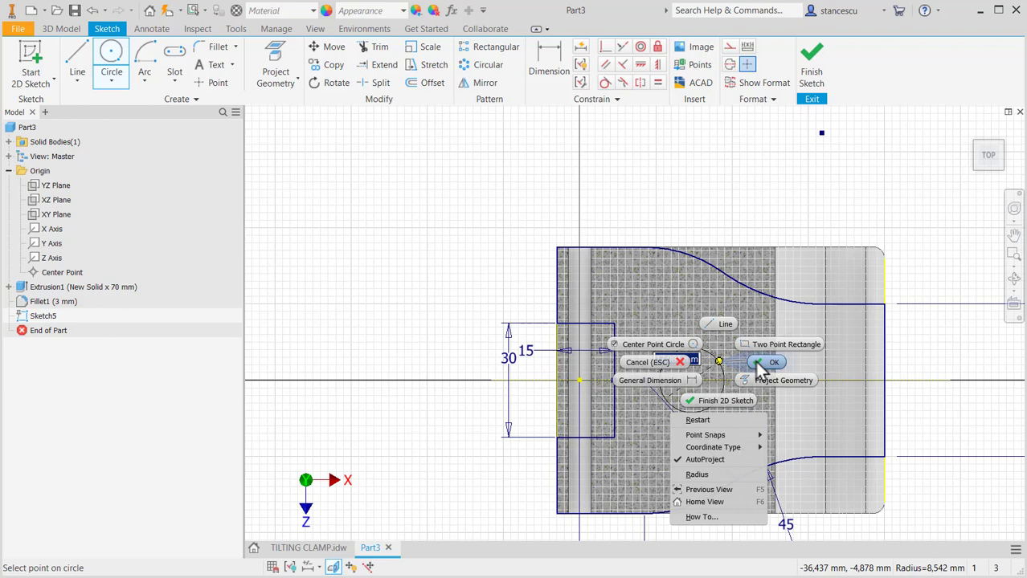
key(Escape)
key(Escape)
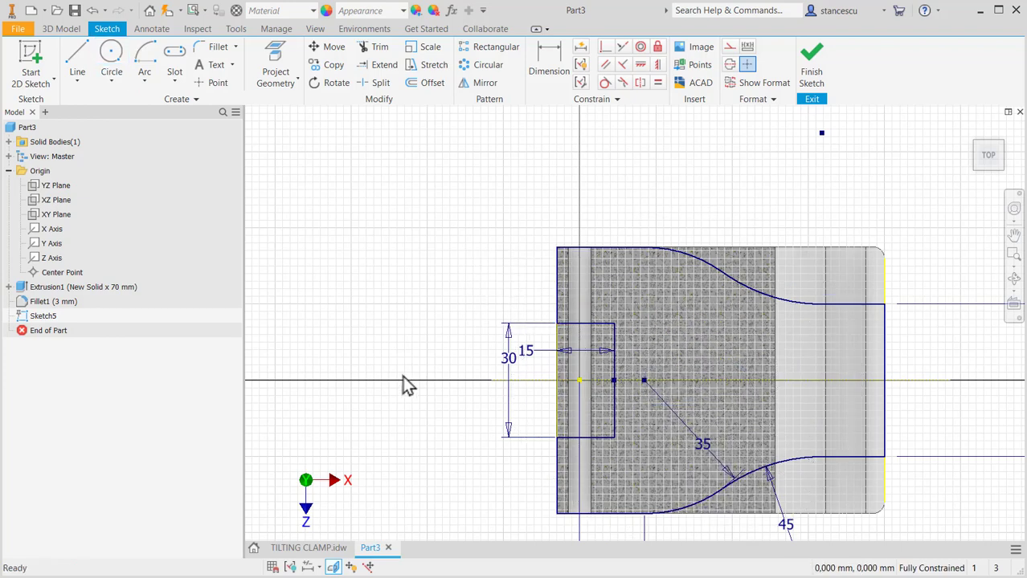
Back in Part3, draw radius 12 and radius 7 circles centred on the axis
click(327, 550)
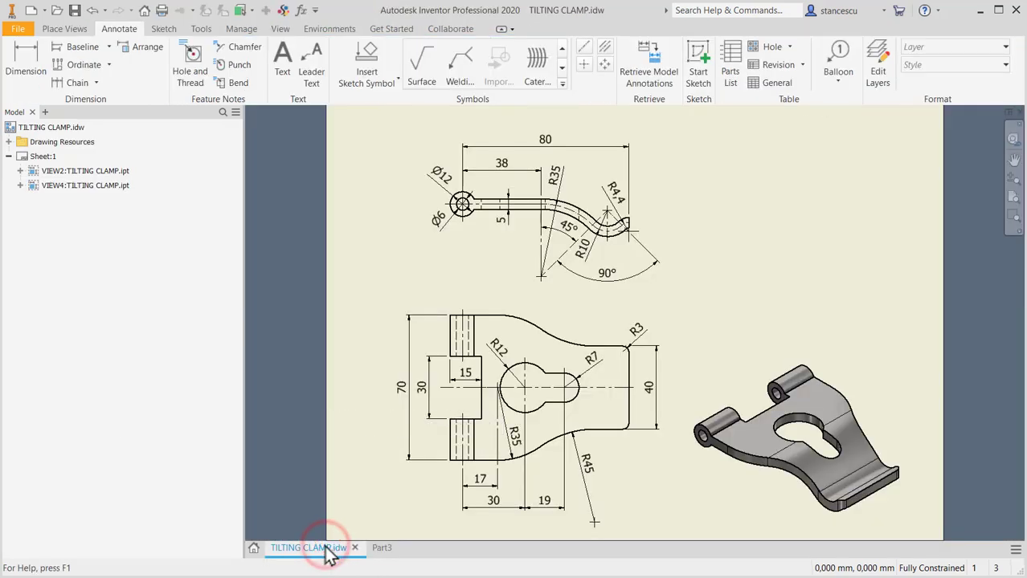
click(382, 549)
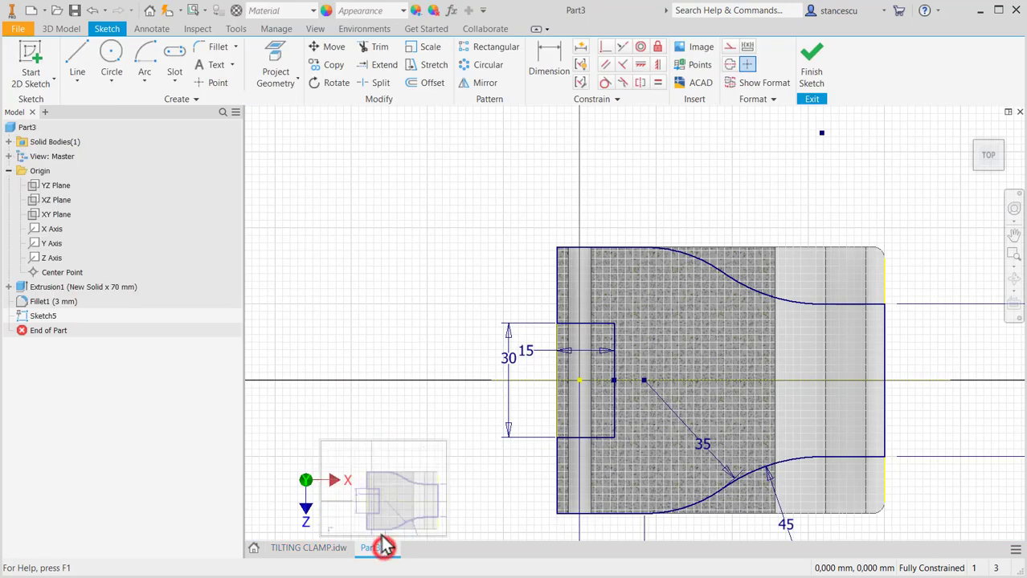
click(111, 55)
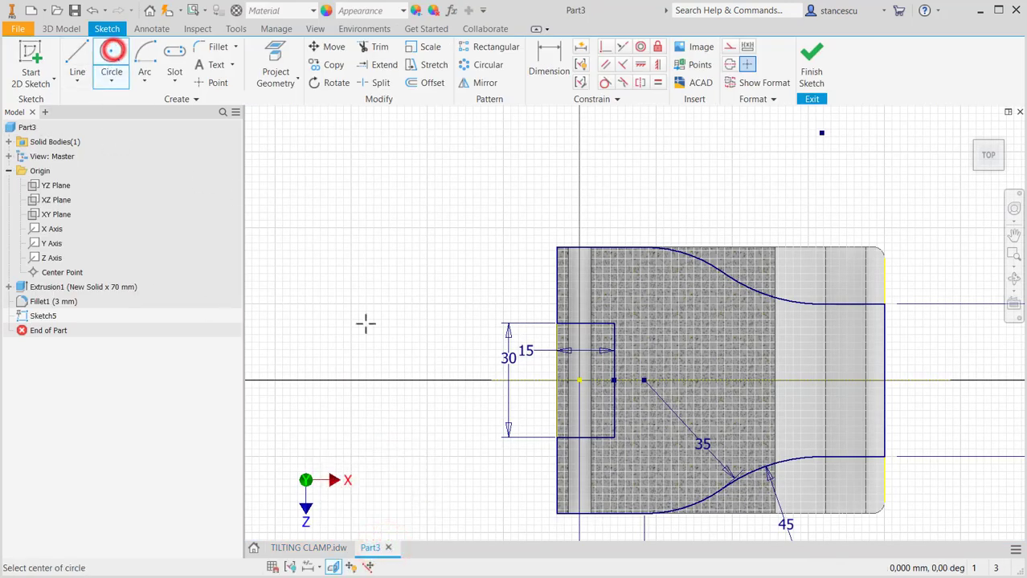
click(674, 379)
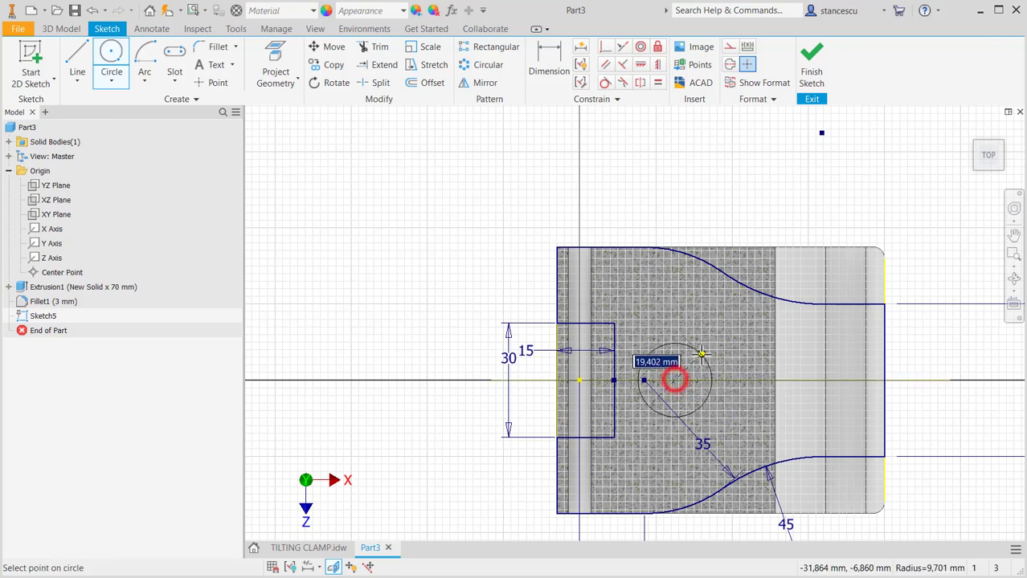
right_click(706, 360)
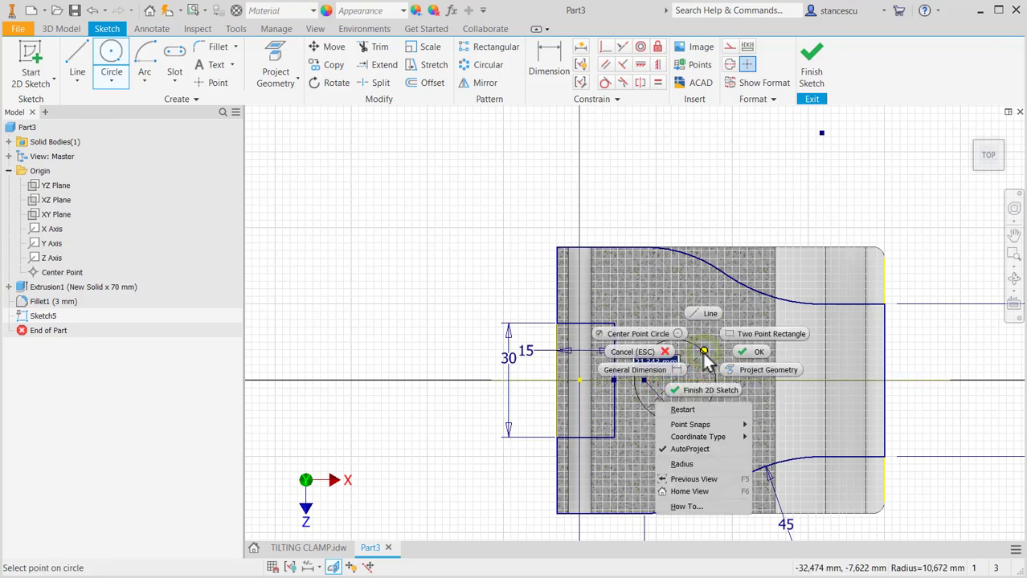
click(687, 464)
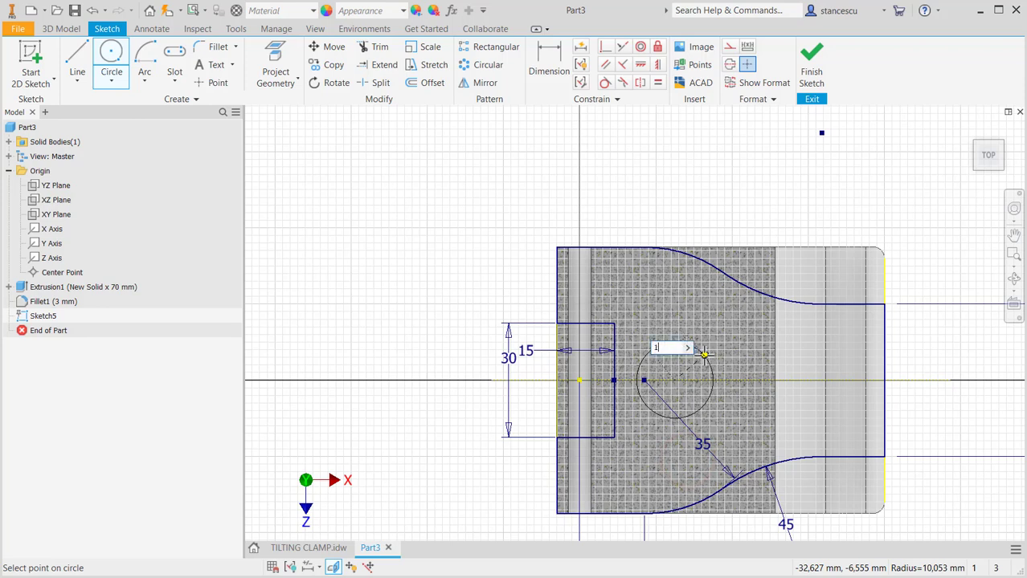
text(12)
key(Return)
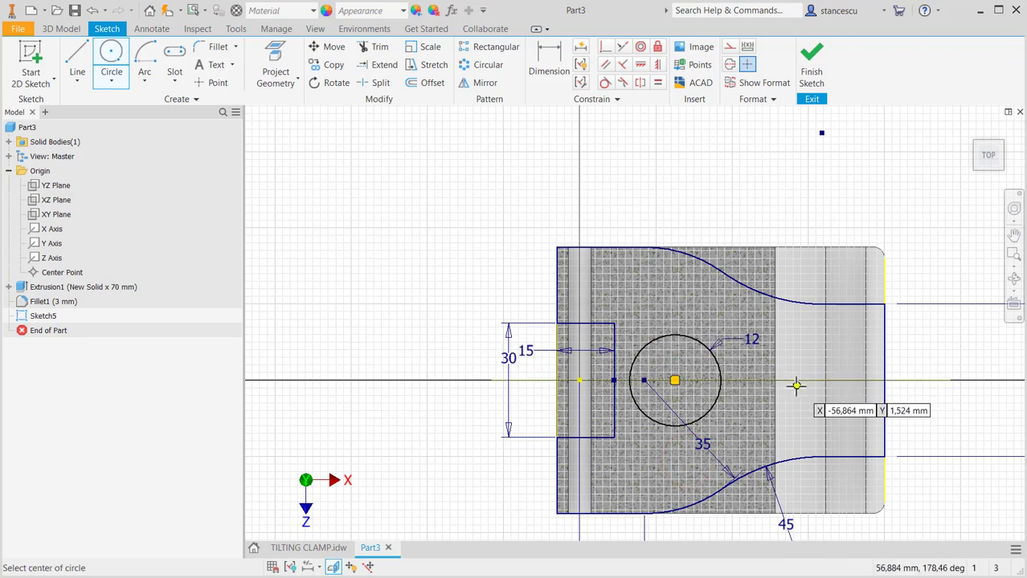
click(792, 380)
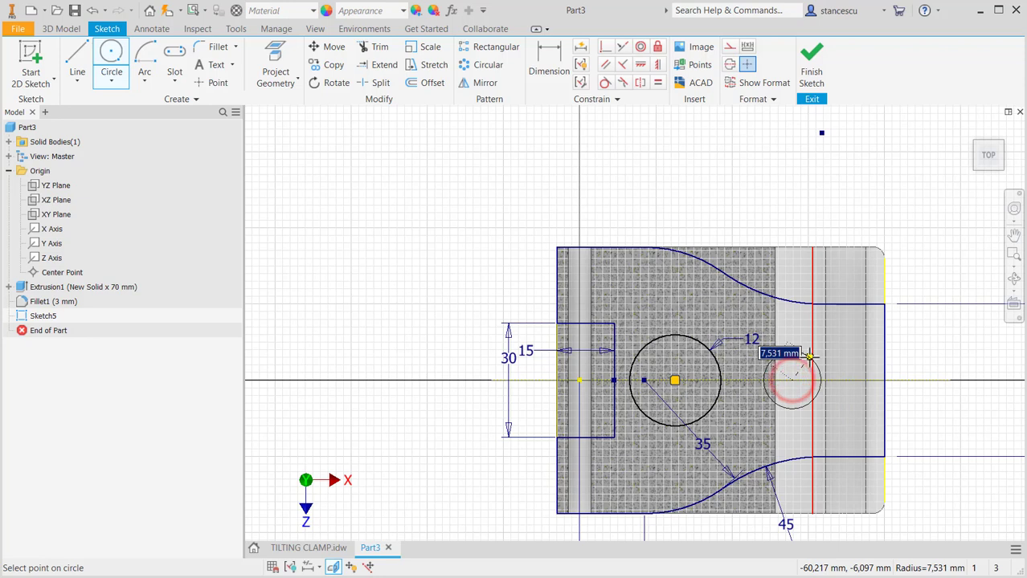
key(Return)
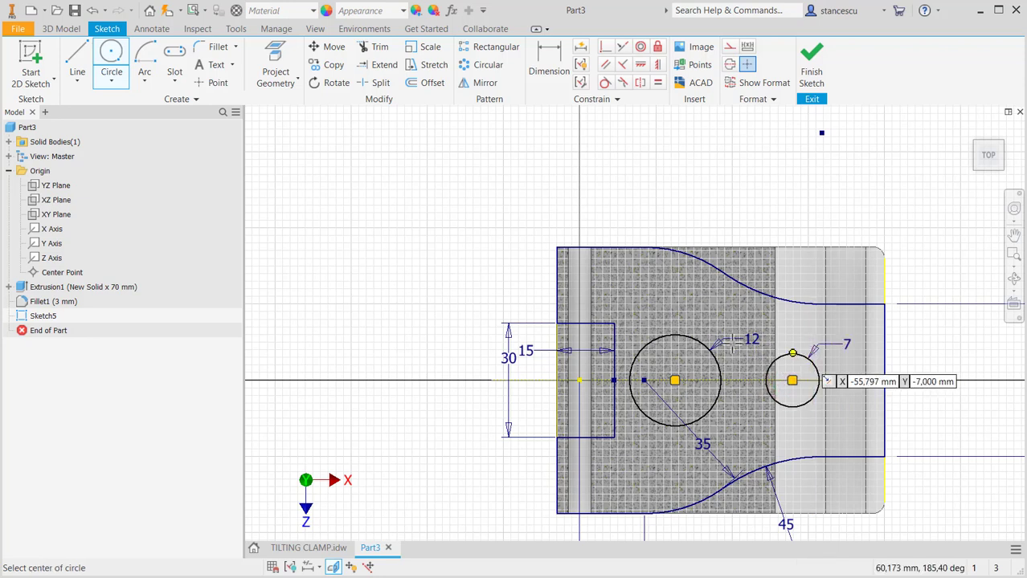
Join the two circles with upper and lower horizontal lines
click(80, 67)
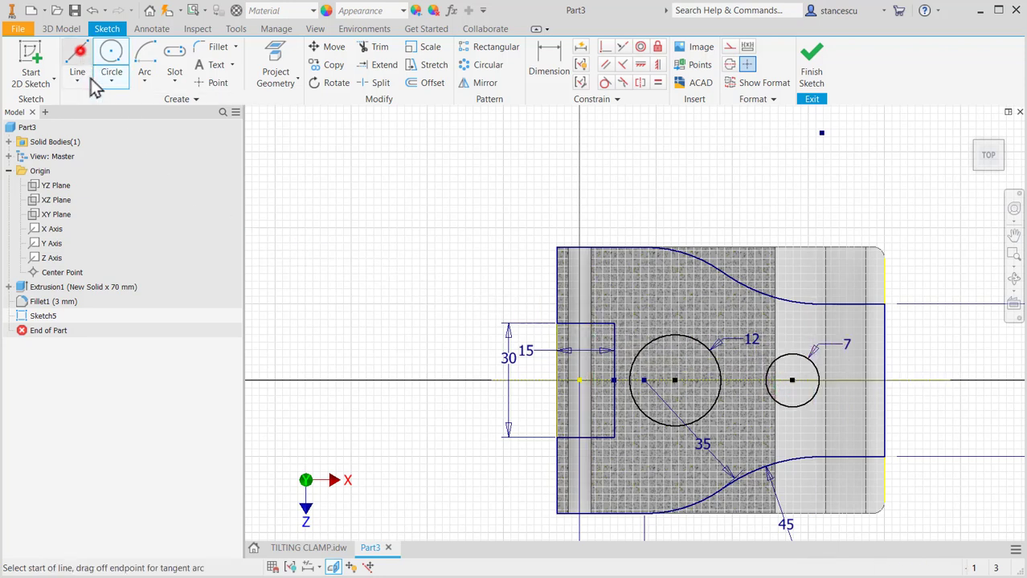
click(792, 352)
click(792, 353)
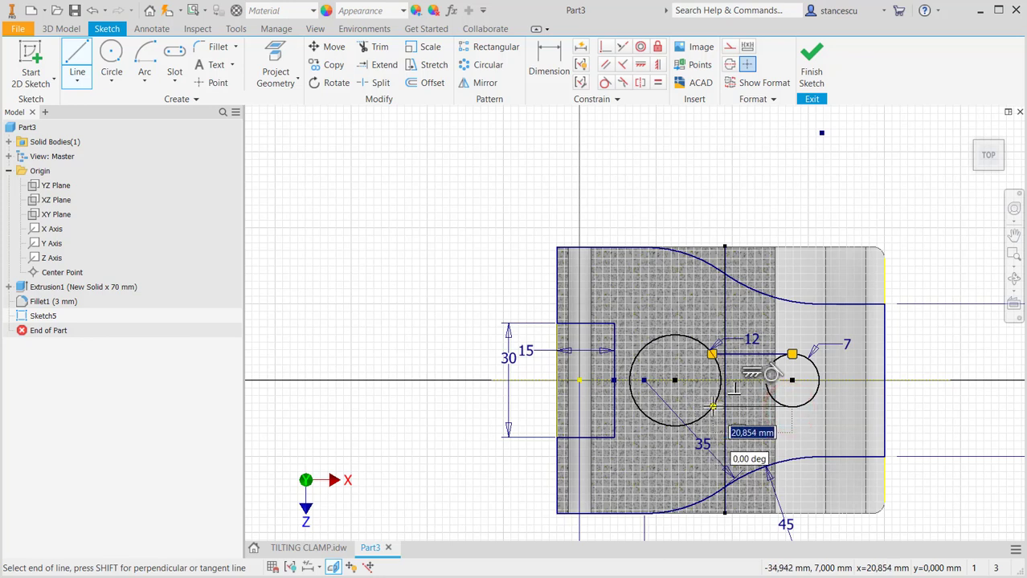
double_click(711, 407)
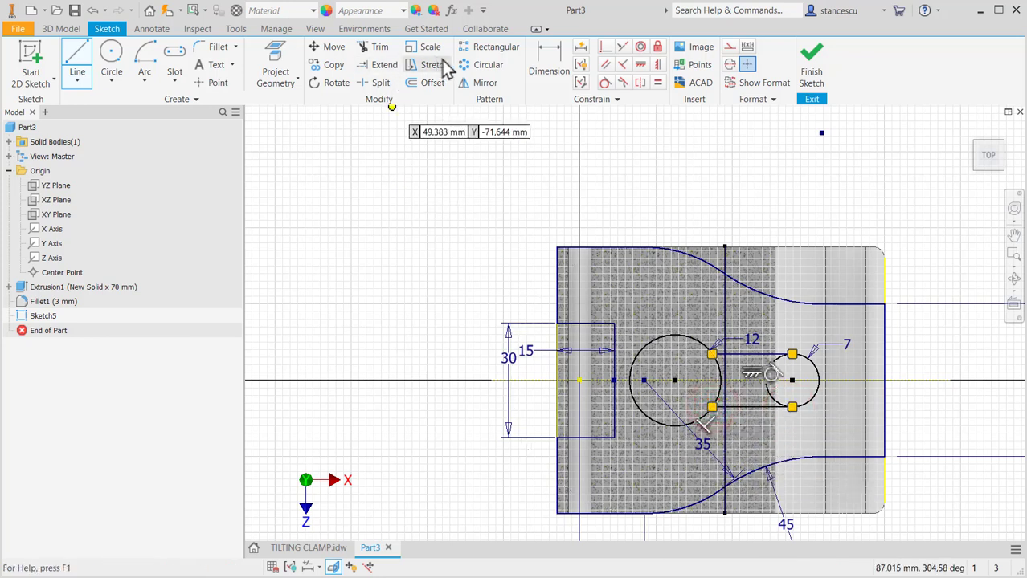
Trim the circles' inner arcs between the lines, then check the drawing and return to Part3
click(375, 47)
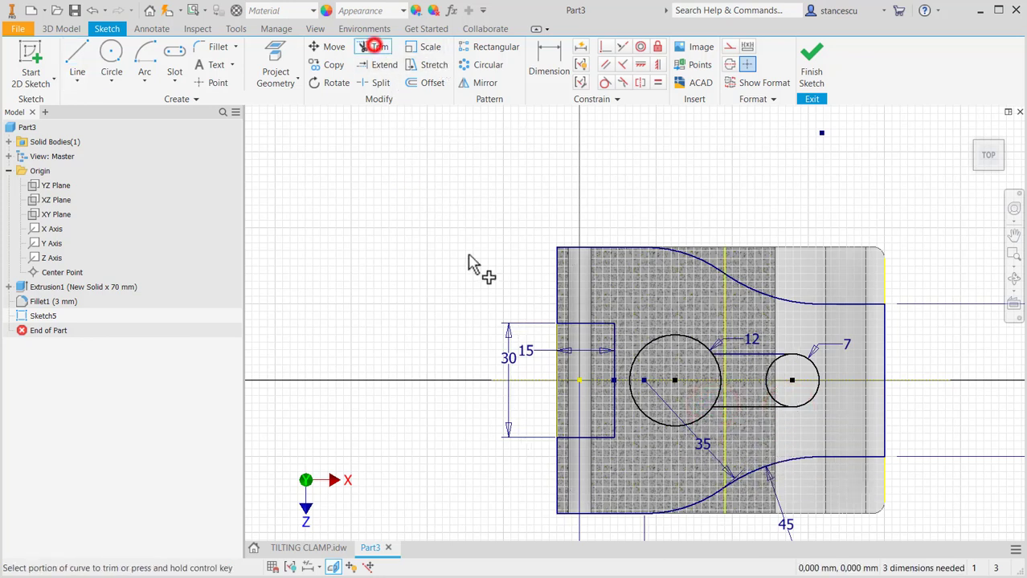
click(715, 359)
mouse_move(728, 395)
mouse_down()
mouse_move(720, 398)
mouse_move(779, 406)
mouse_move(771, 401)
mouse_up()
click(767, 387)
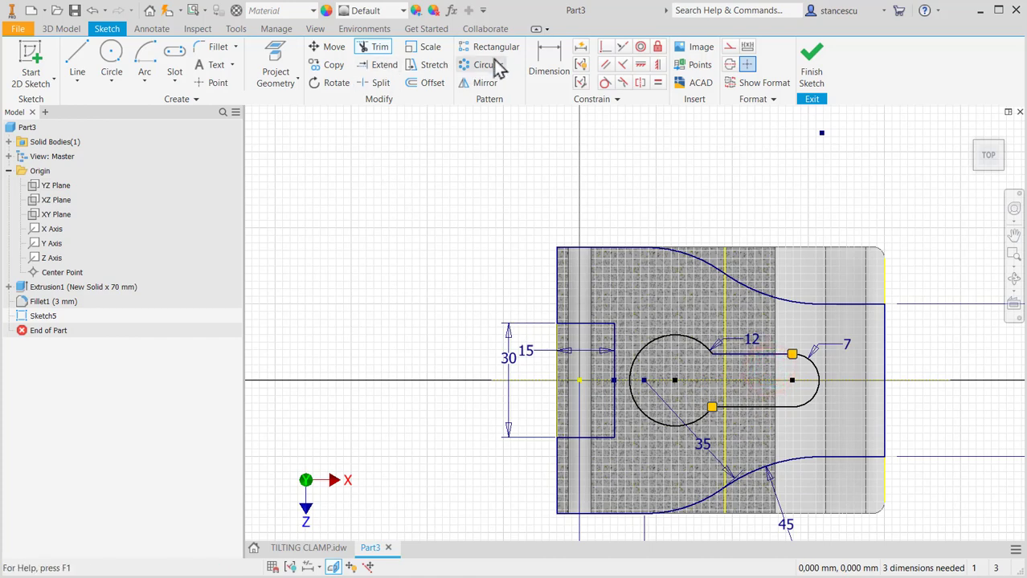
click(303, 548)
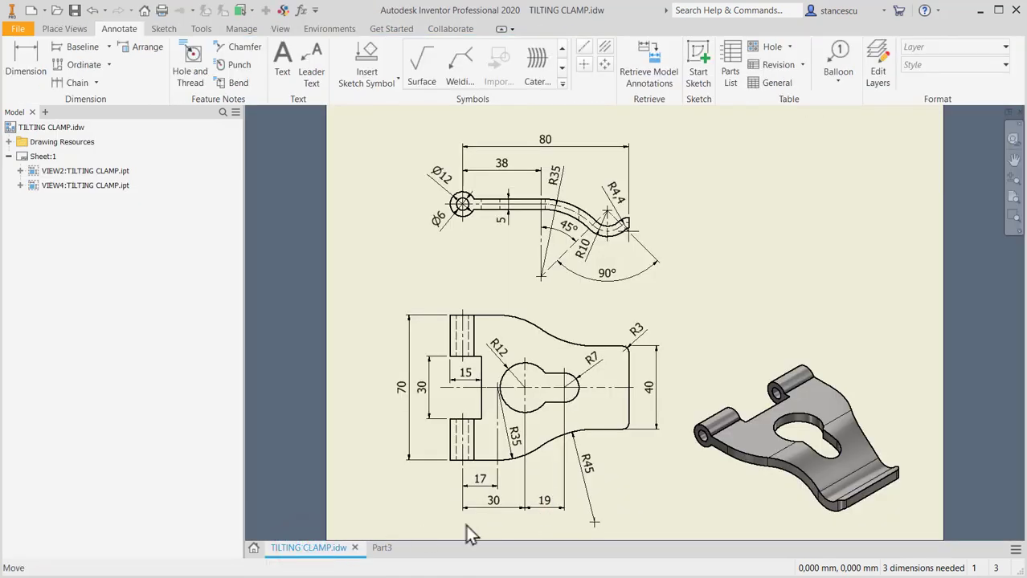
click(379, 549)
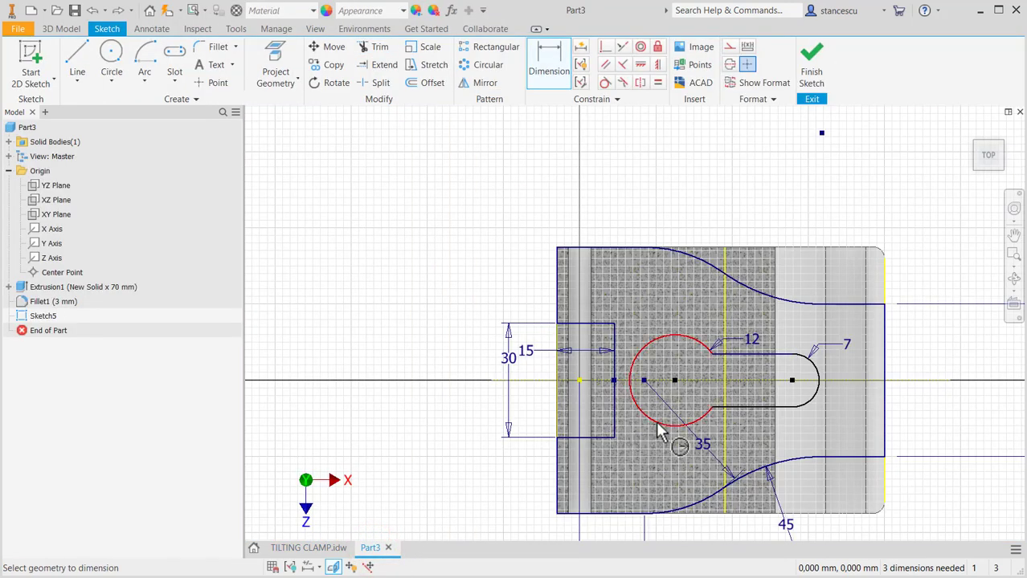
Dimension the large circle's centre 30 horizontally from the origin
click(659, 420)
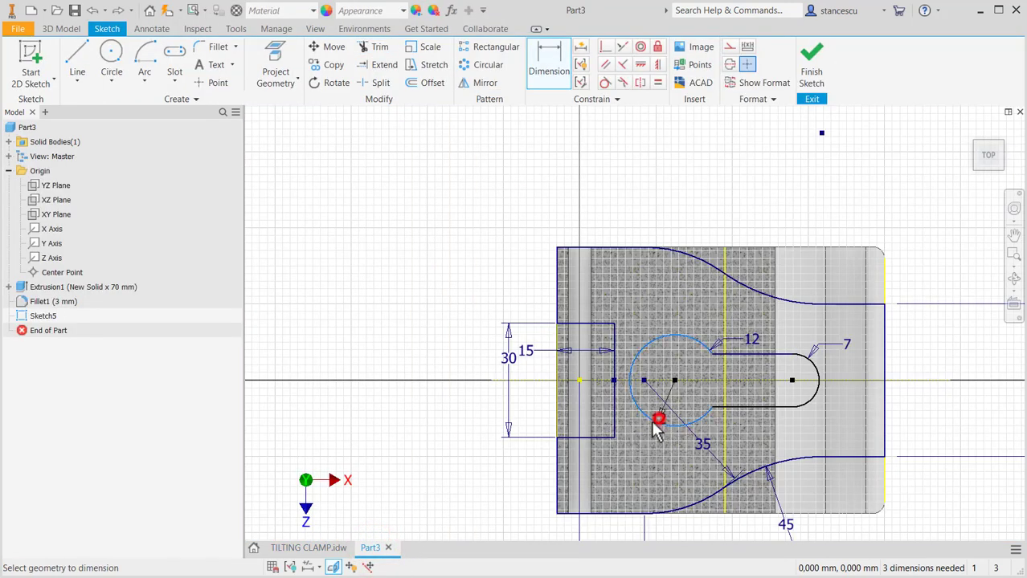
click(578, 380)
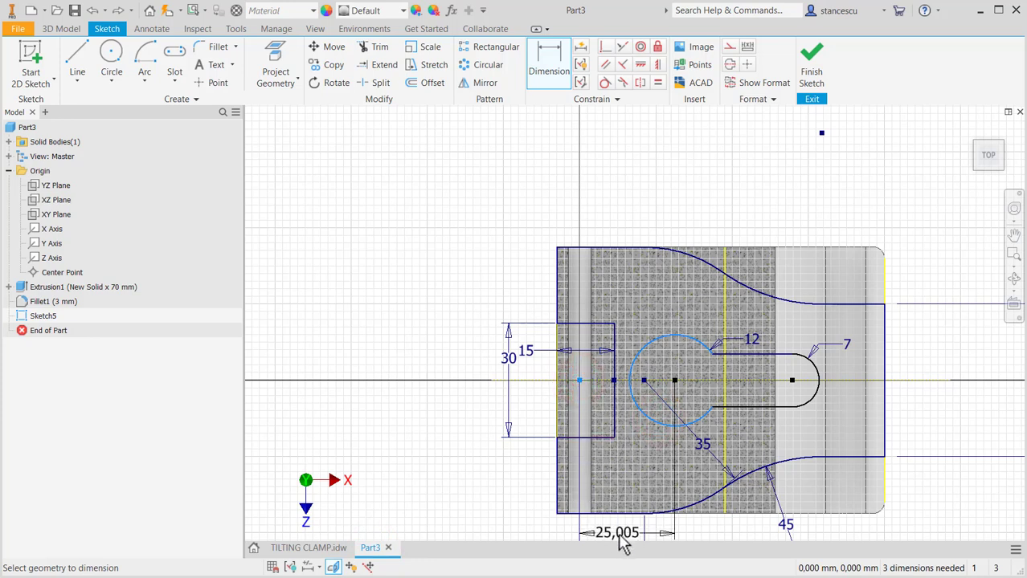
click(617, 530)
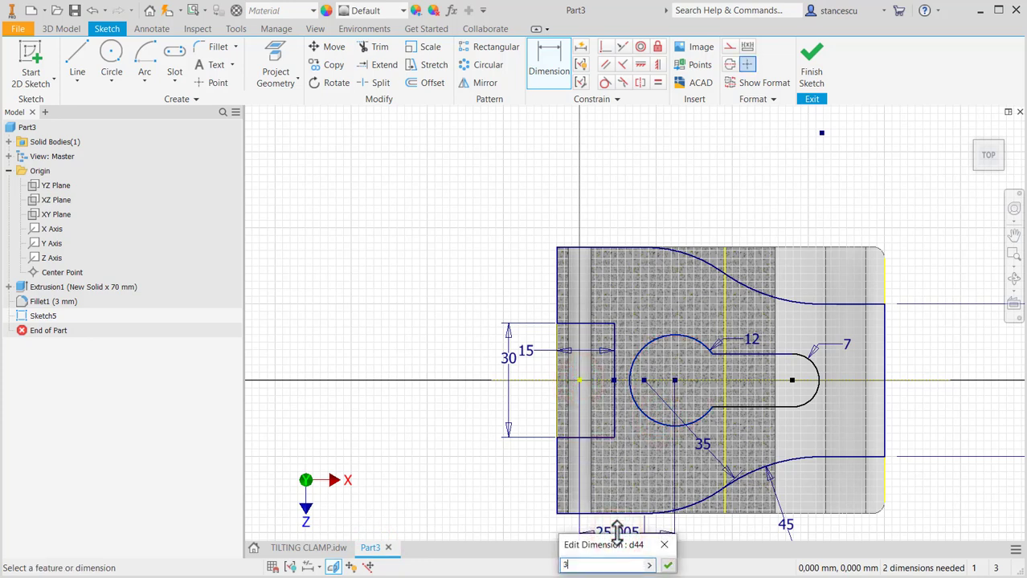
text(30)
key(Return)
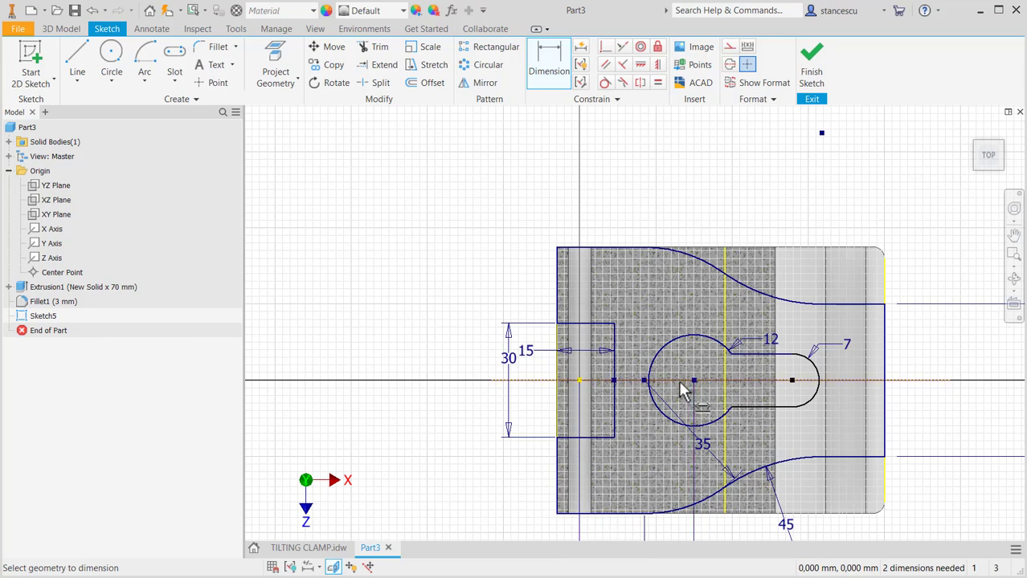
Set the distance between the two circle centres to 19
click(698, 353)
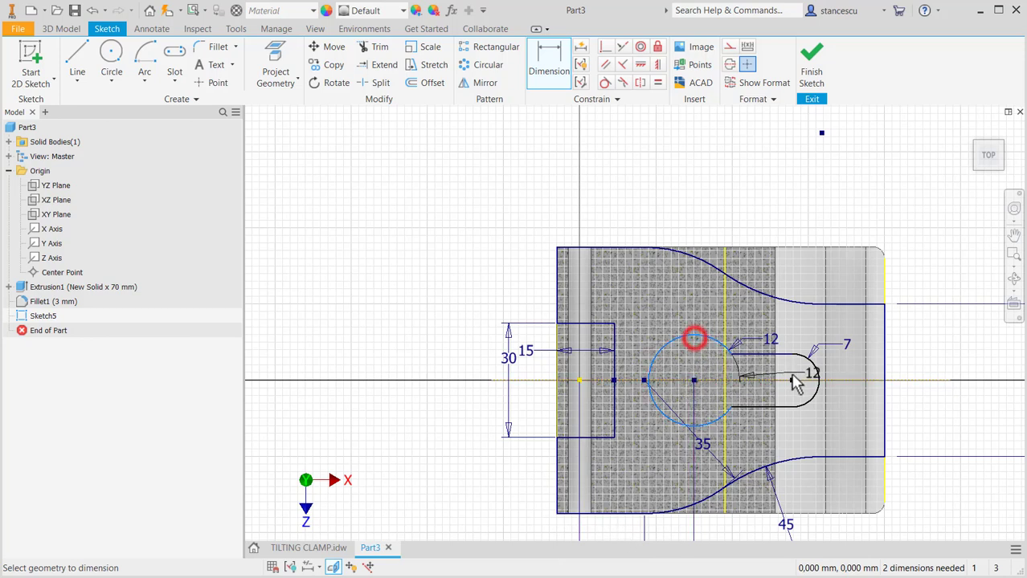
click(819, 370)
click(804, 449)
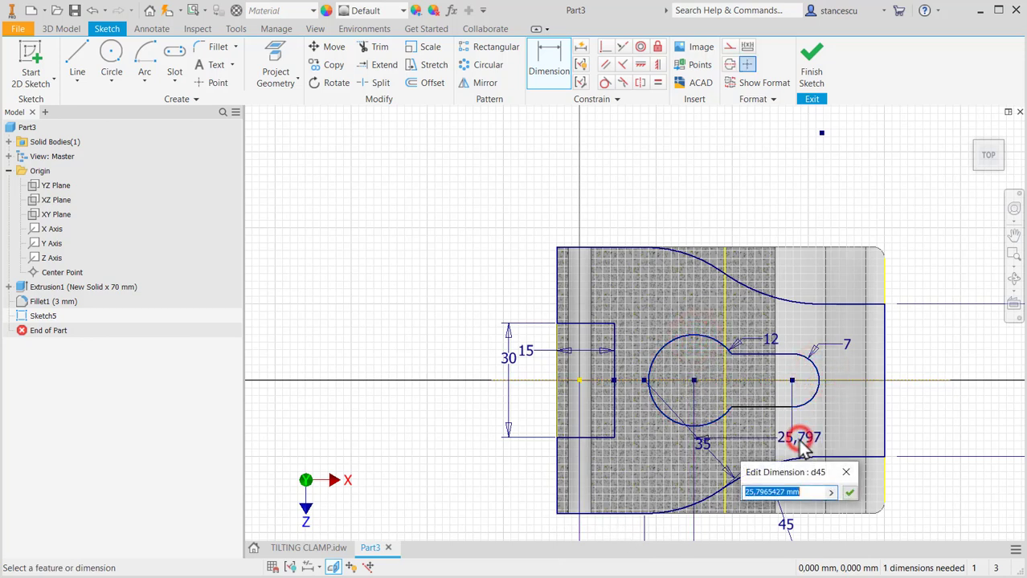
text(19)
key(Return)
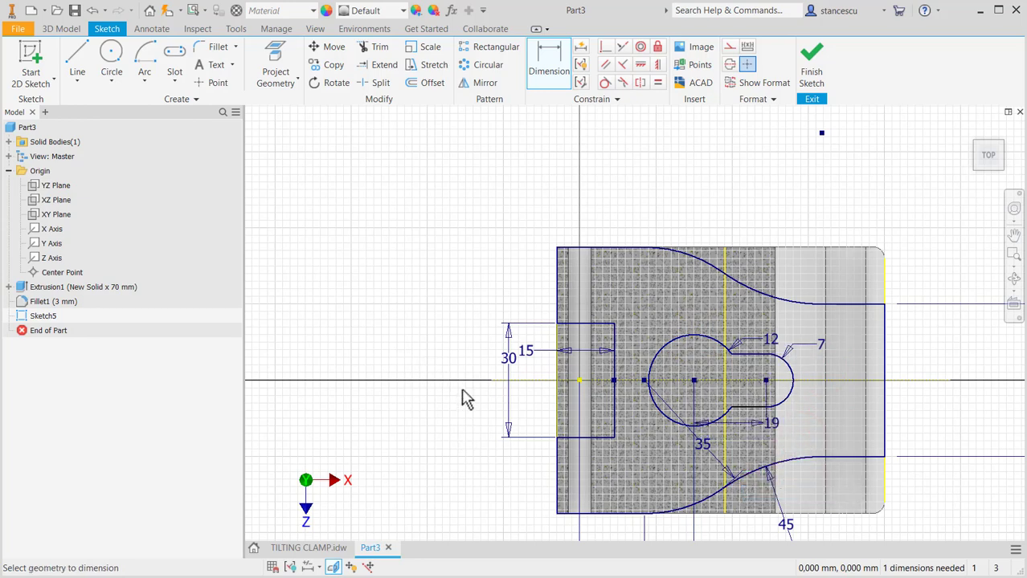
mouse_move(470, 464)
middle_down()
mouse_move(449, 395)
mouse_move(405, 353)
mouse_move(397, 368)
middle_up()
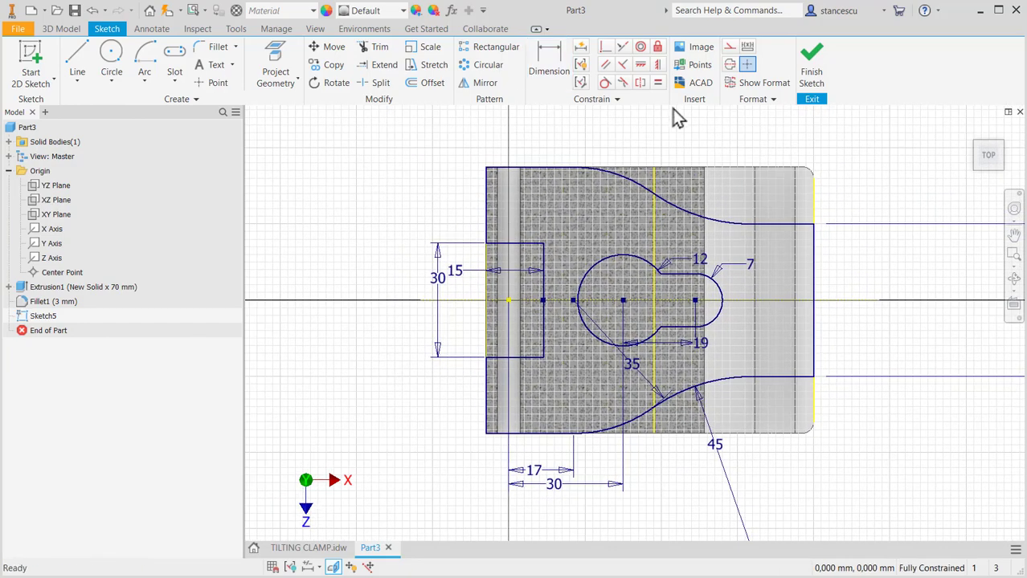
Finish the sketch and extrude it with both the outline and keyhole profiles selected
click(810, 65)
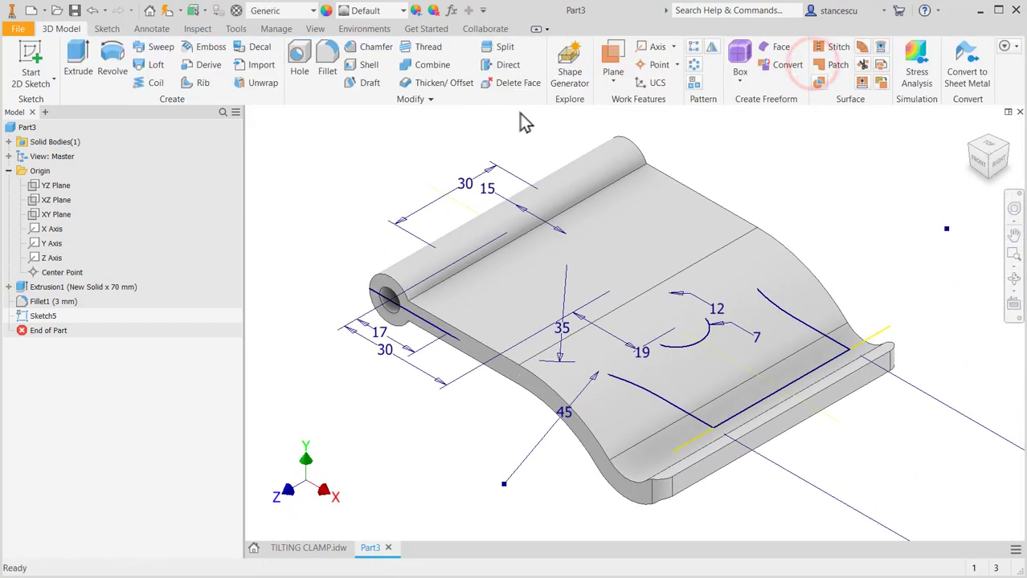
click(81, 62)
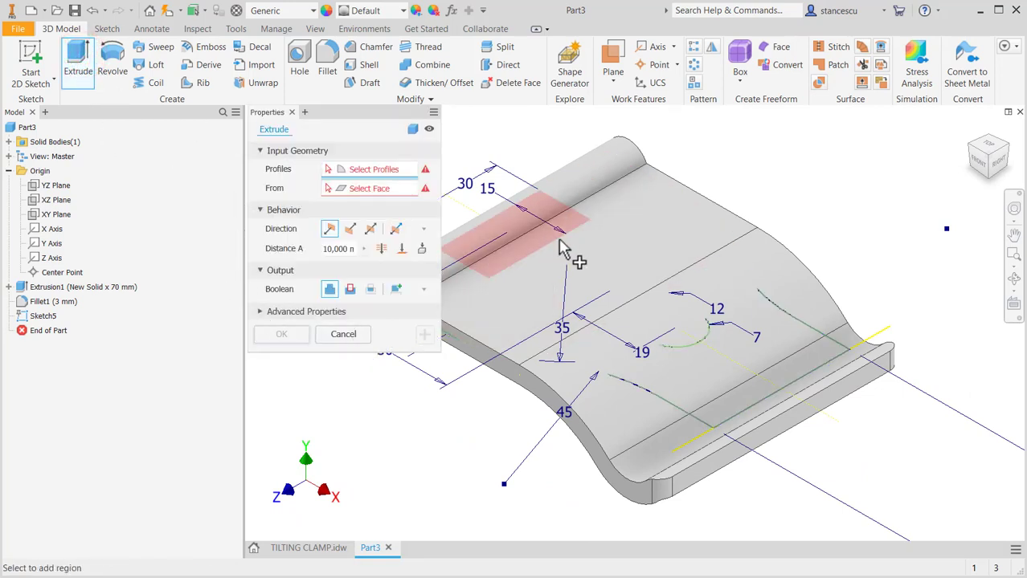
click(675, 243)
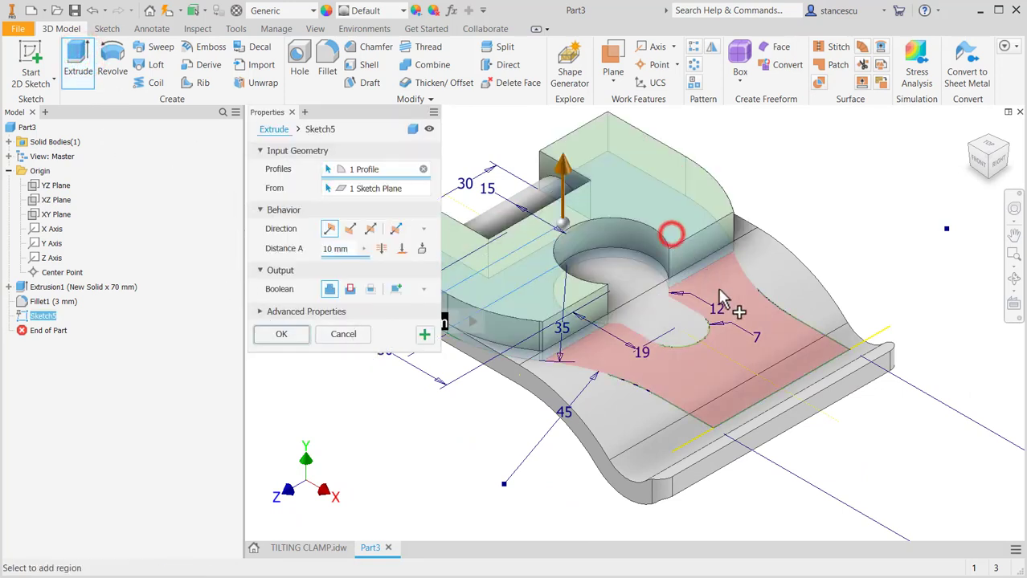
click(712, 304)
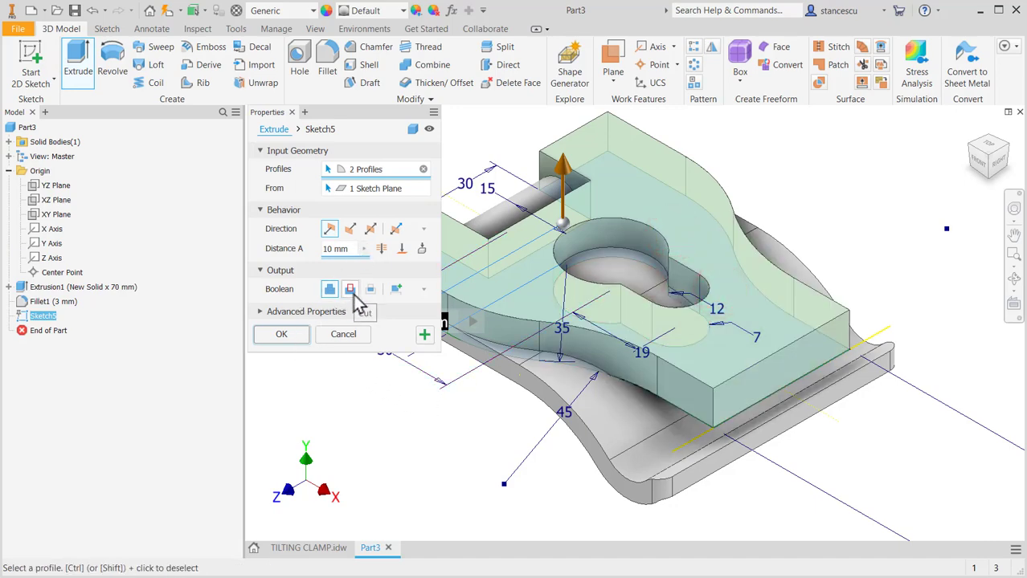
Set the extrusion to Intersect, Symmetric, with a 95 mm distance
click(370, 290)
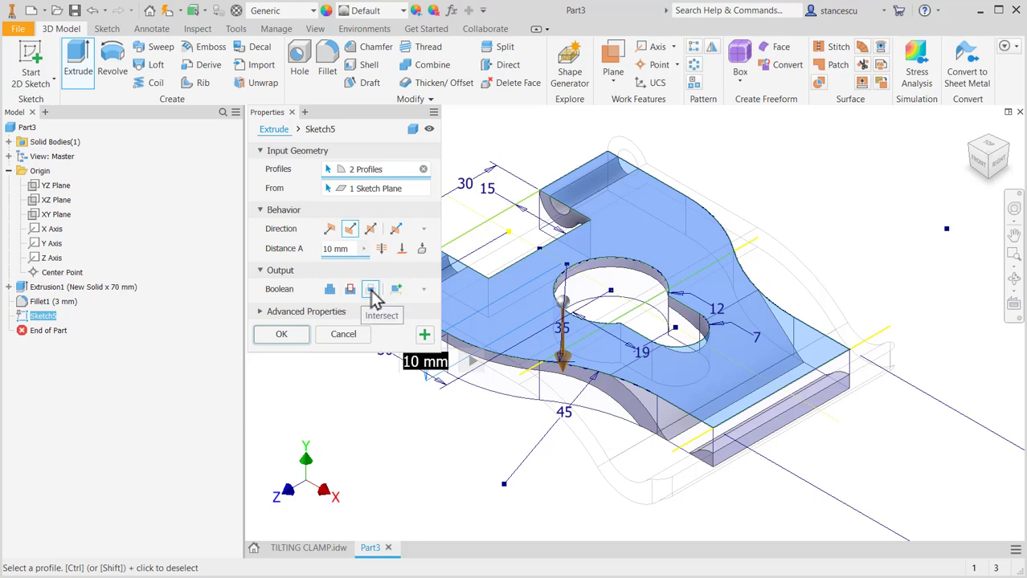
click(371, 231)
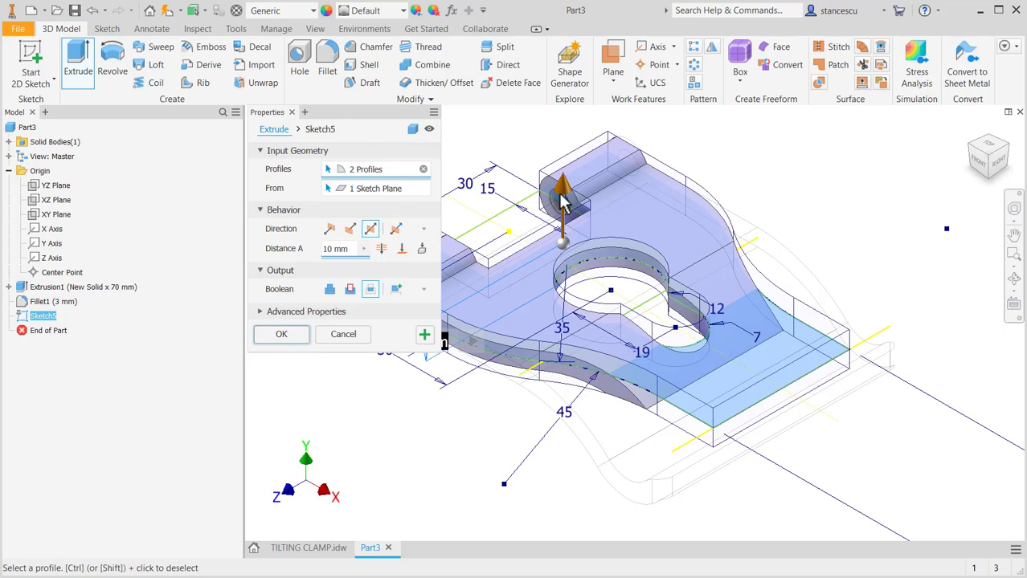
drag(557, 195, 565, 128)
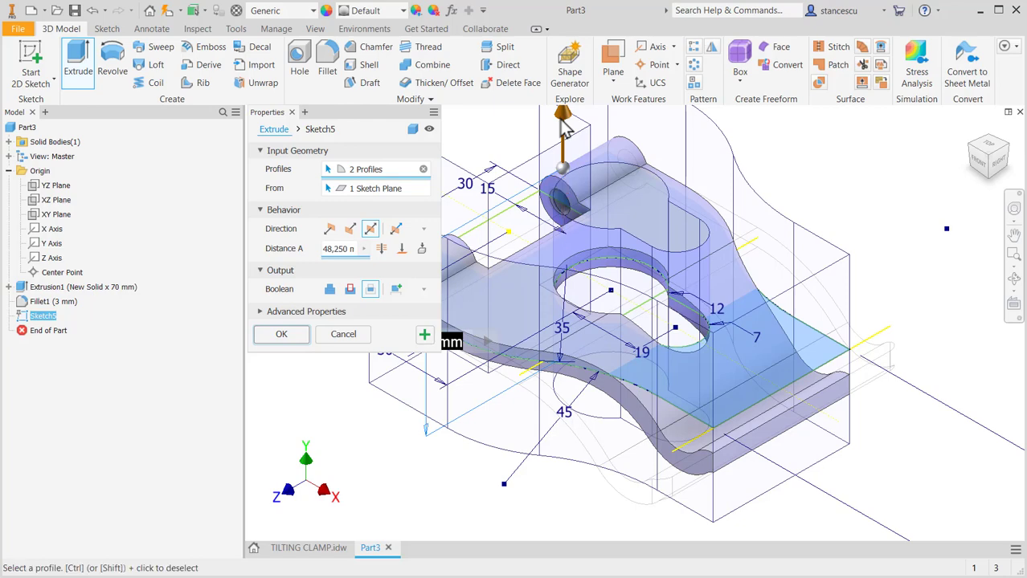
shift+middle_drag(437, 482, 461, 462)
scroll(515, 472, up, 3)
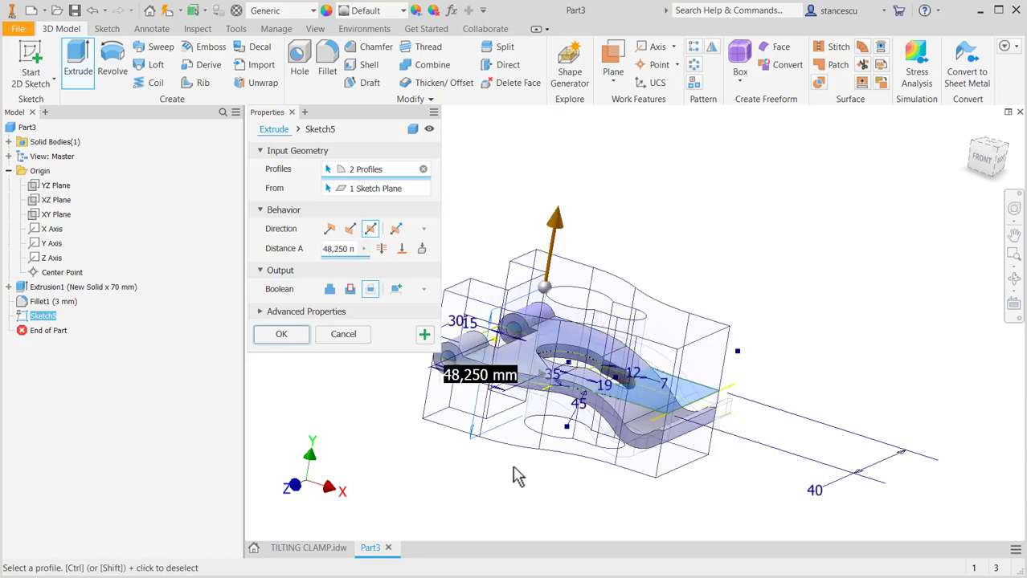
drag(558, 229, 590, 162)
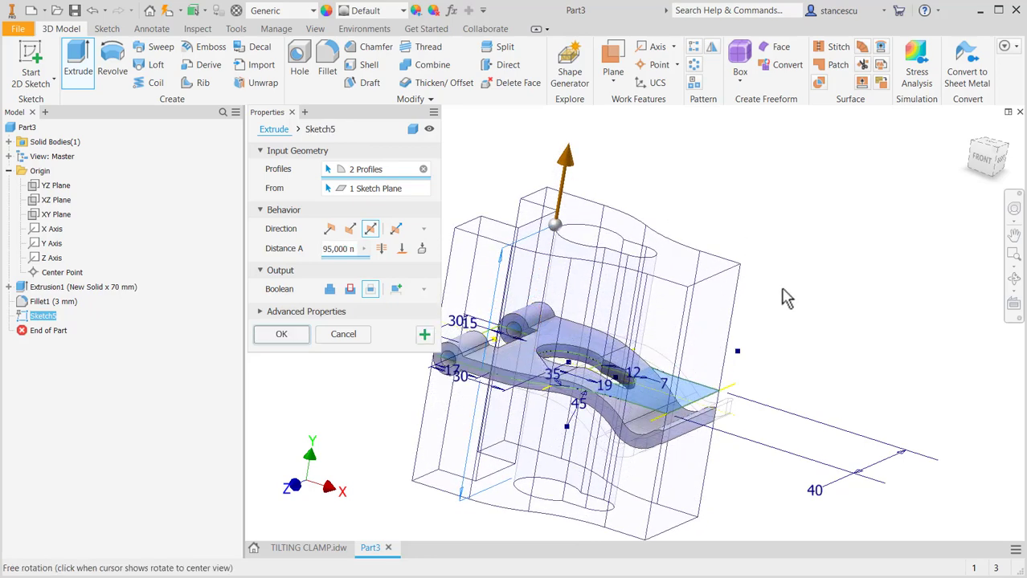
shift+middle_drag(787, 293, 755, 286)
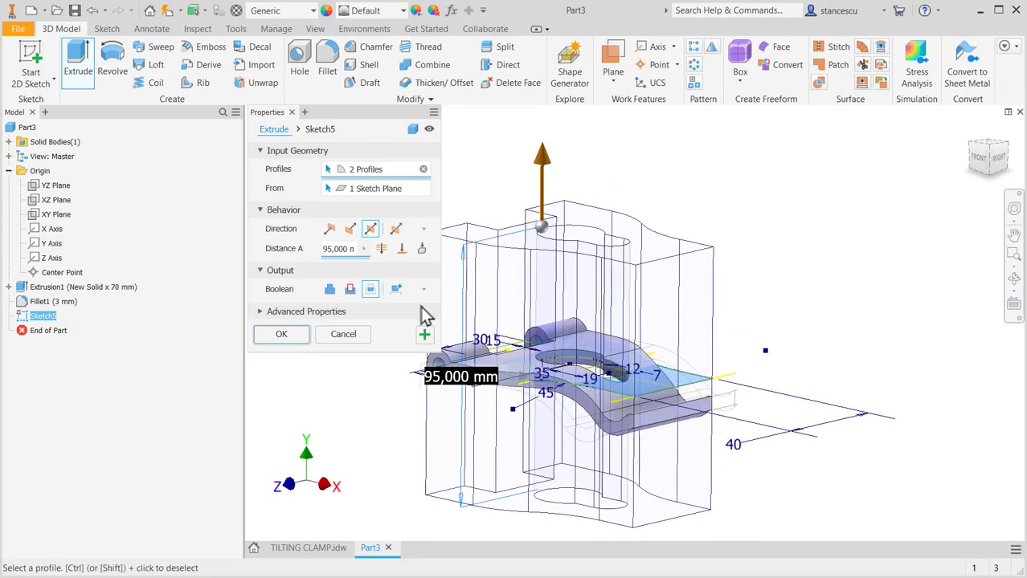
Confirm the 95 mm intersect extrusion and assign Steel, Carbon as the material
click(275, 333)
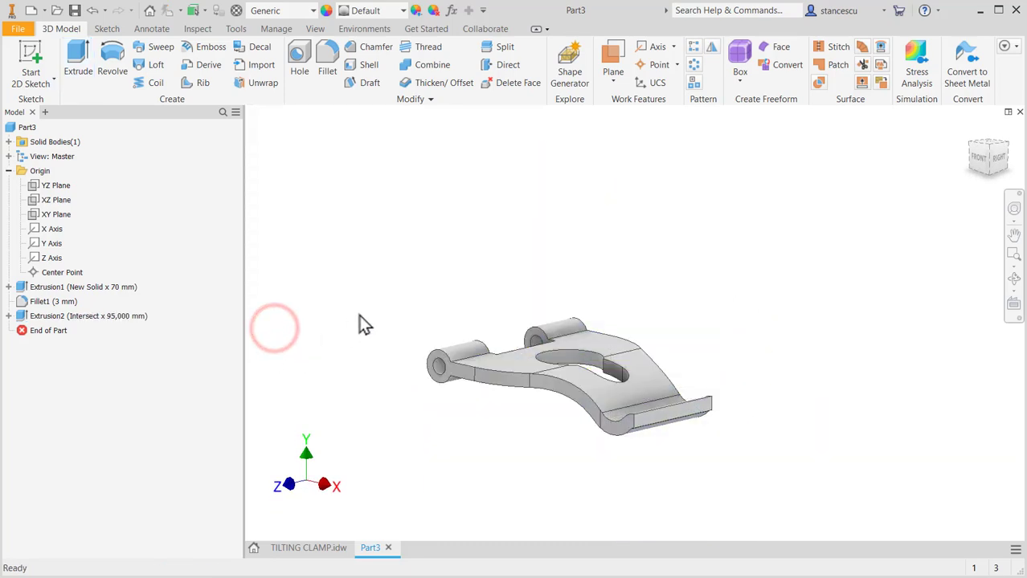
key(F6)
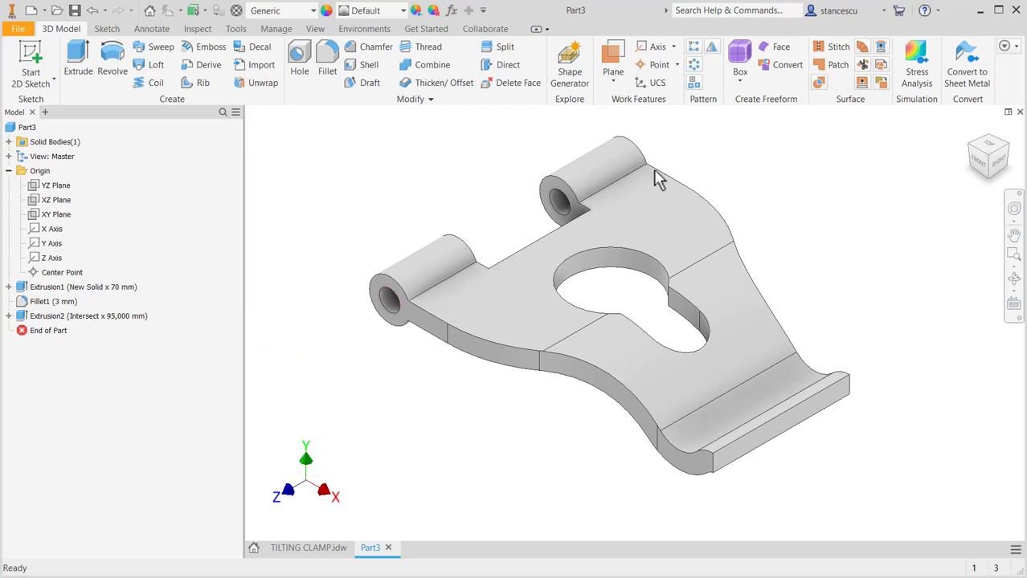
click(314, 11)
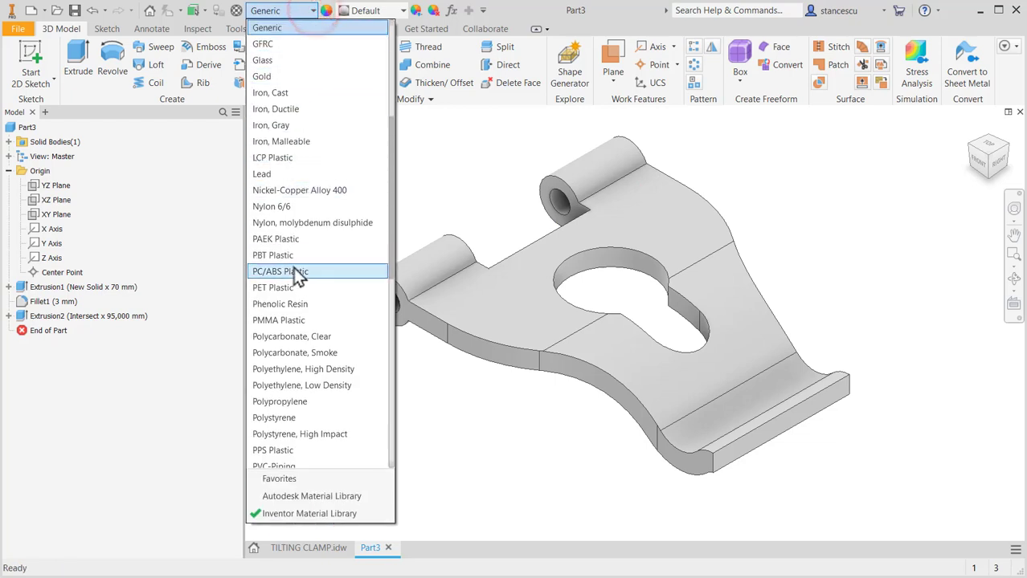
scroll(299, 276, down, 8)
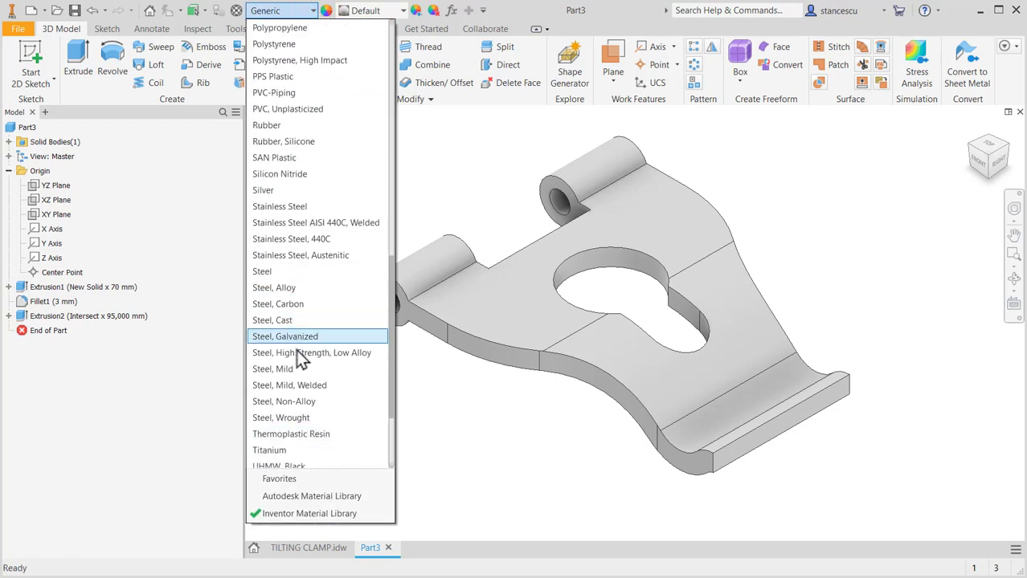
click(287, 304)
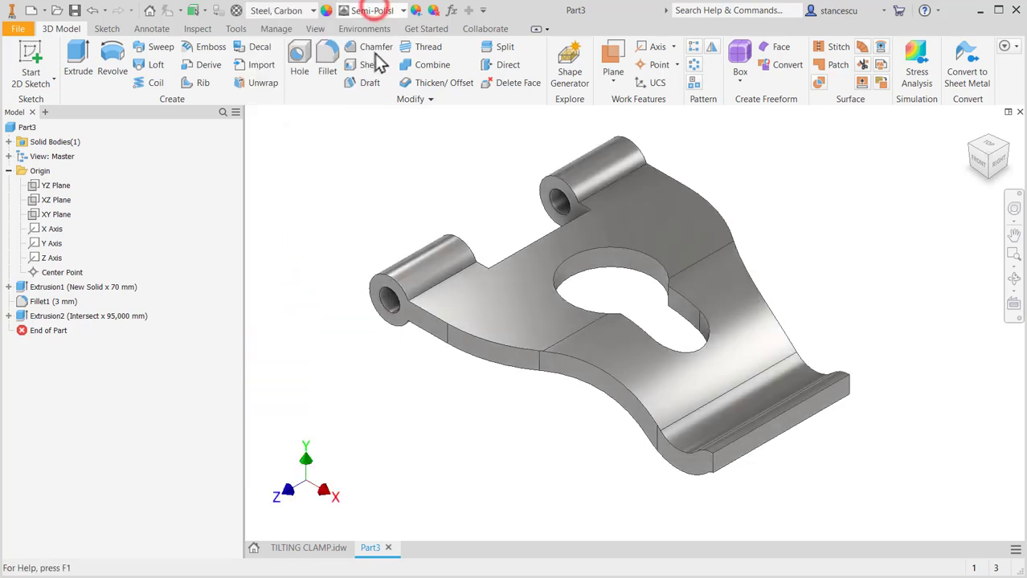
Apply the Steel - Polished appearance to the part
click(372, 10)
scroll(400, 310, down, 3)
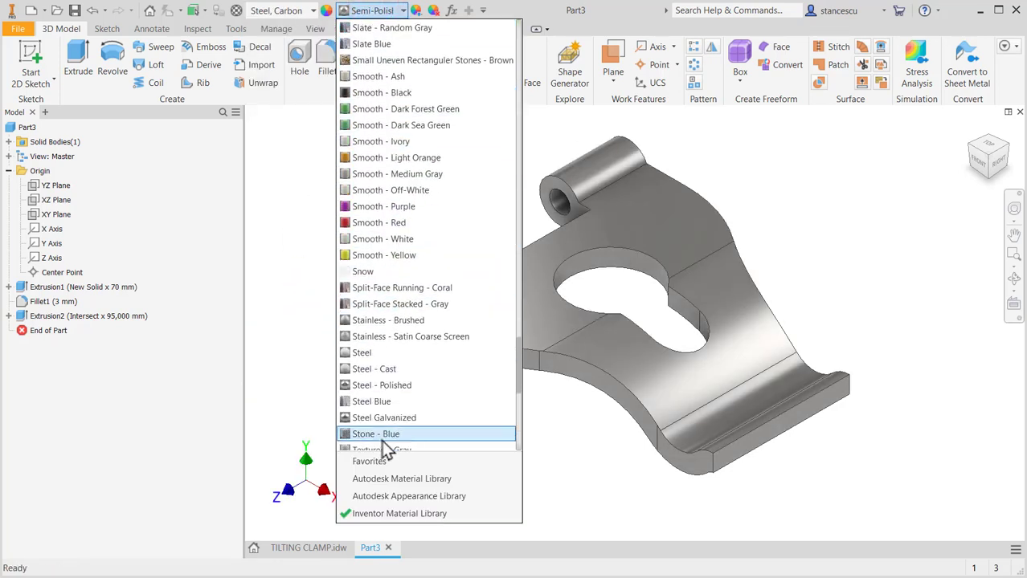
click(394, 385)
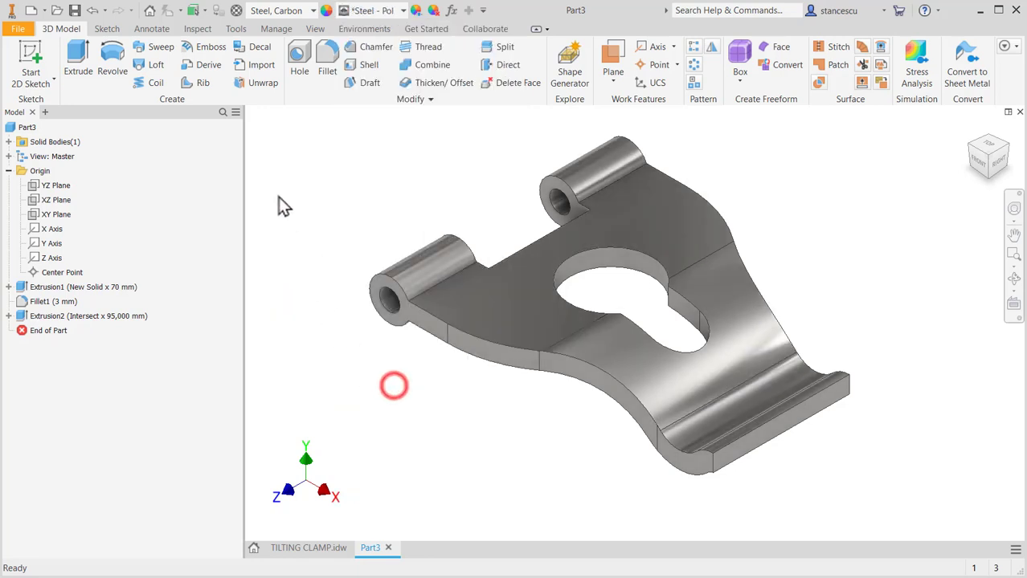
Update Part3's physical iProperties, showing mass 0,161 kg and volume 20480,856 mm^3
right_click(8, 129)
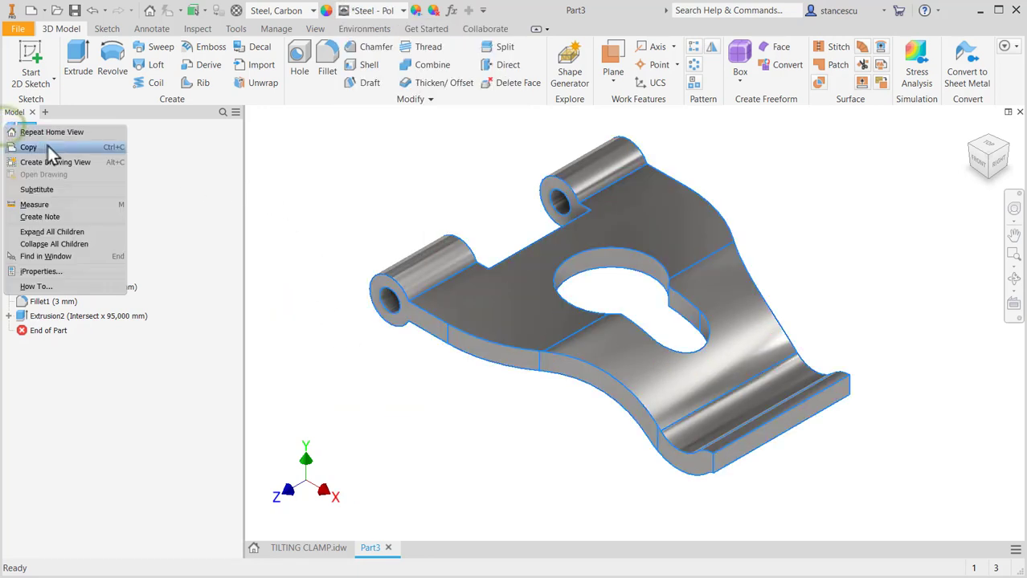
click(69, 270)
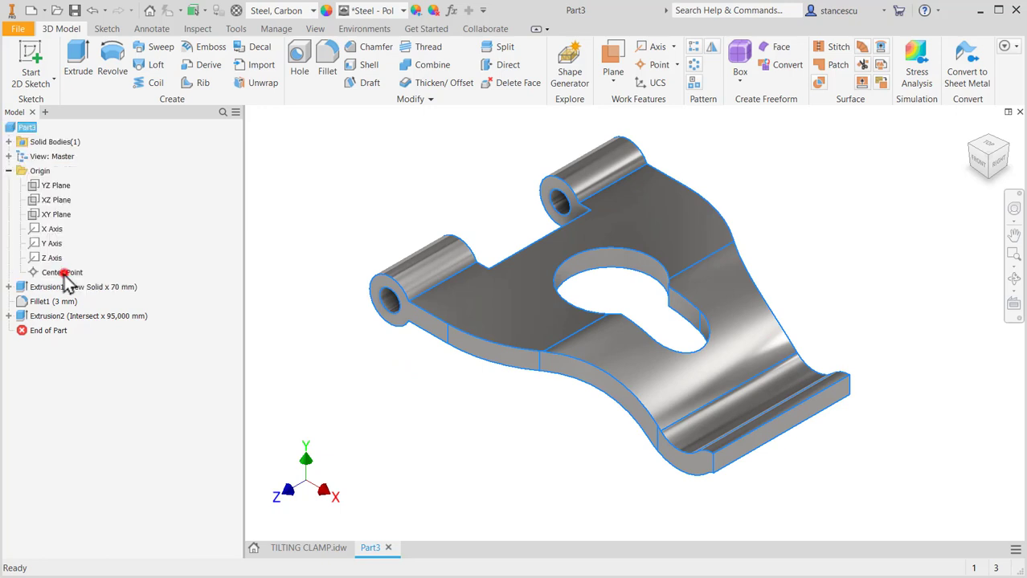
click(551, 92)
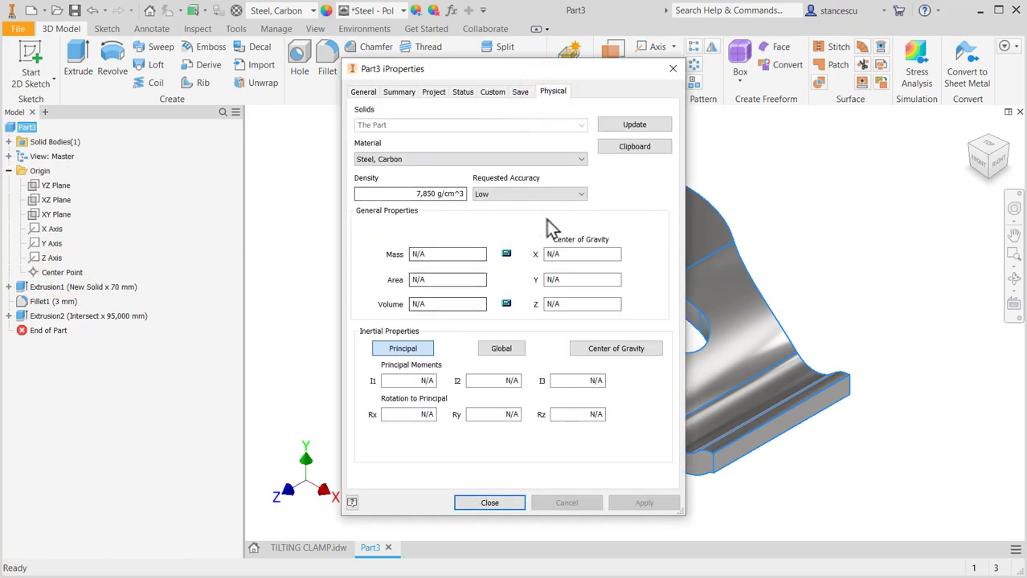
click(629, 124)
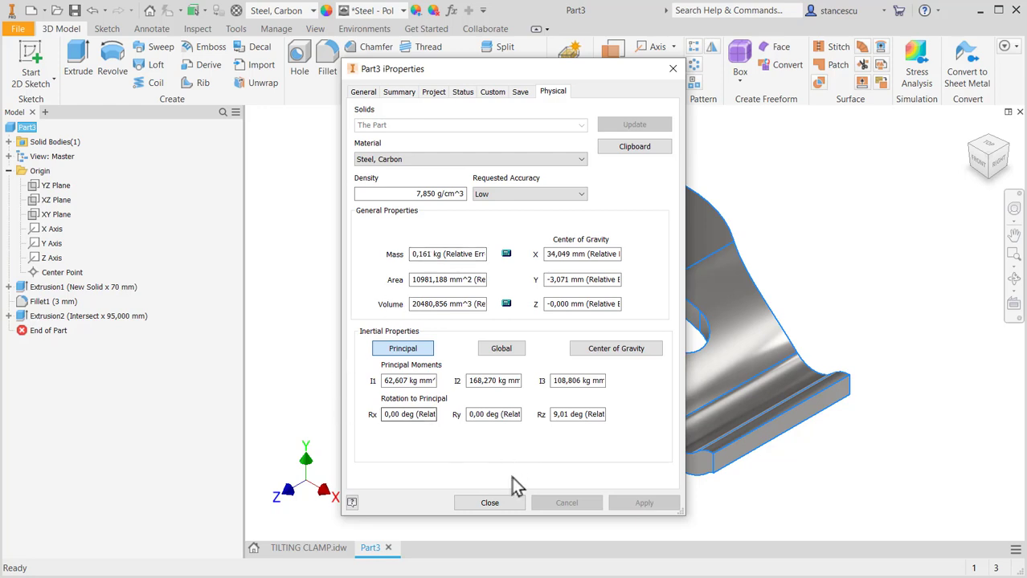
click(492, 505)
click(426, 184)
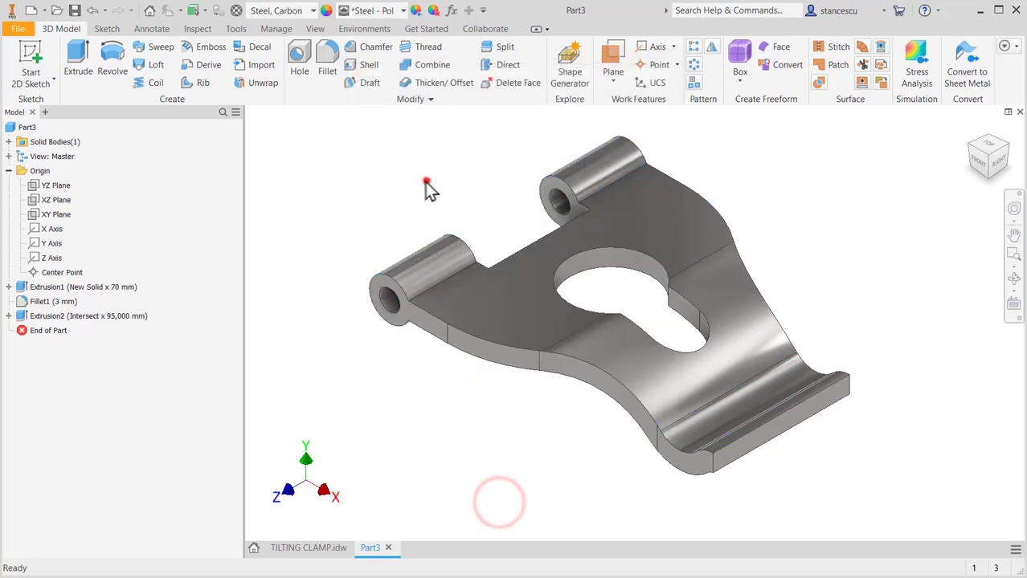